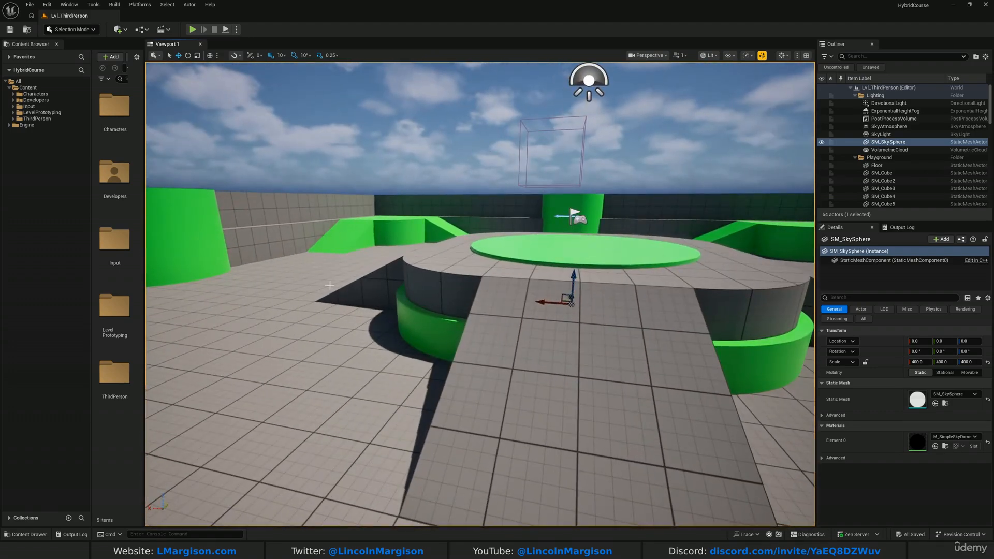
Widen the Content Browser's asset area so that several folders fit in each row
right_click_drag(570, 263, 575, 277)
key("a")
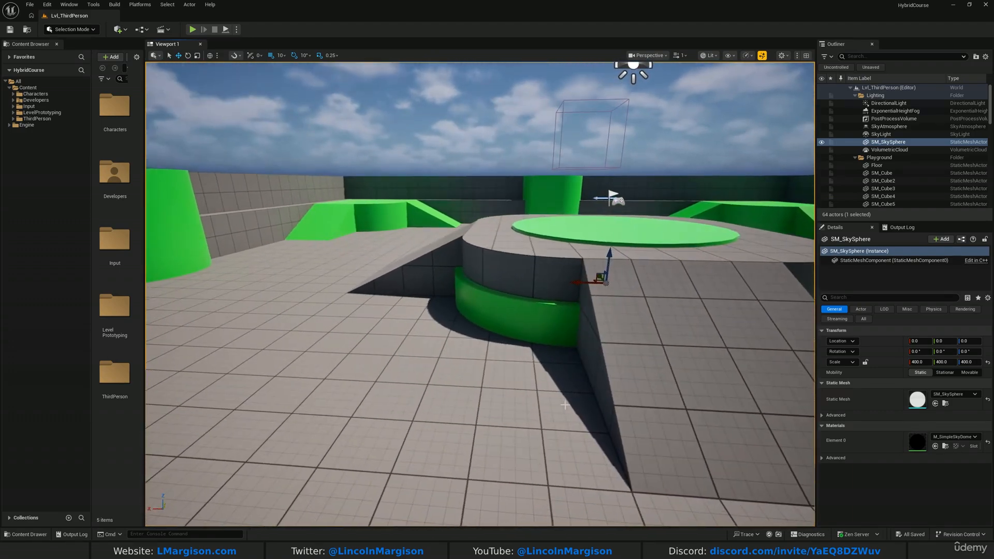
left_click_drag(146, 229, 265, 240)
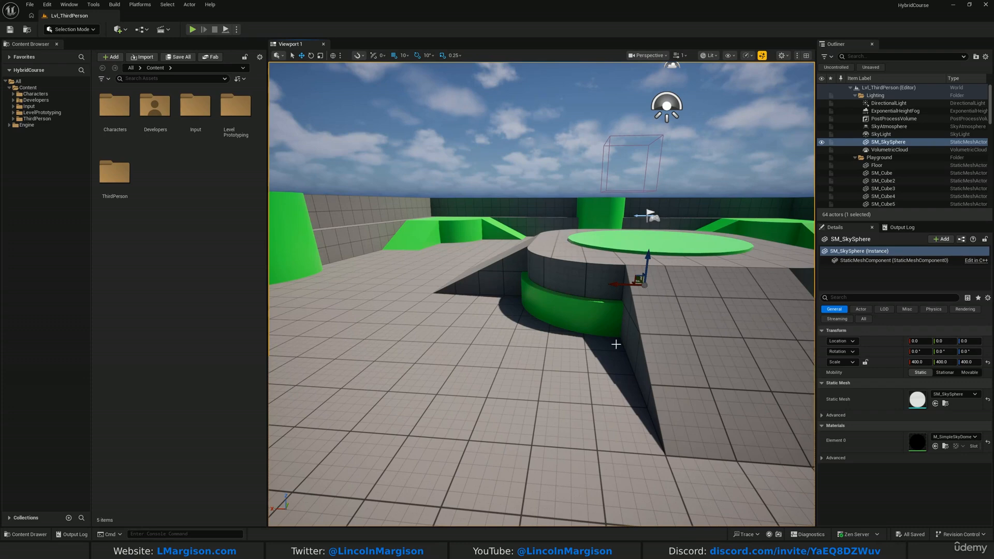
Examine the third-person level's ramps, central platform and surrounding walls from several viewpoints
key("d")
key("s")
right_click_drag(616, 344, 476, 358)
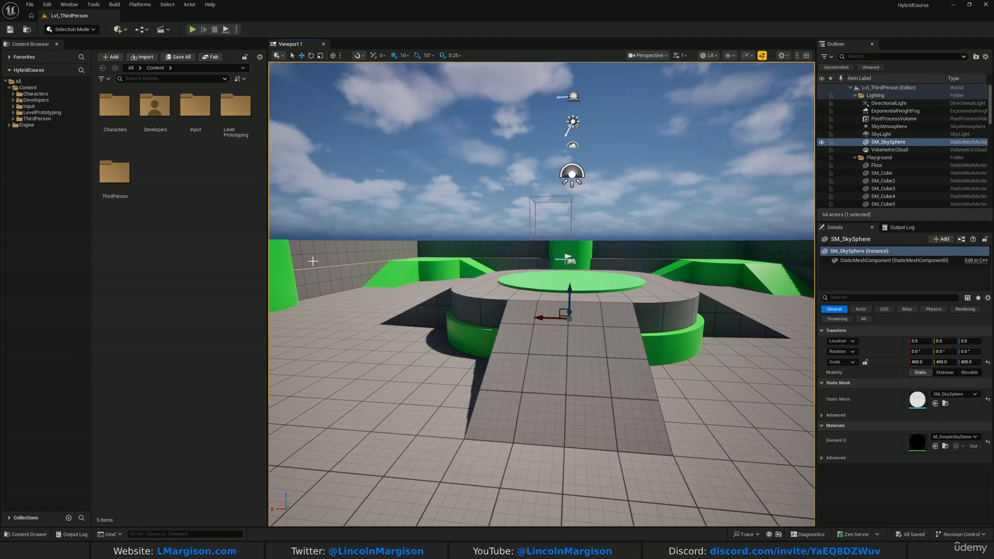
key("w")
key("a")
right_click_drag(434, 132, 494, 171)
key("s")
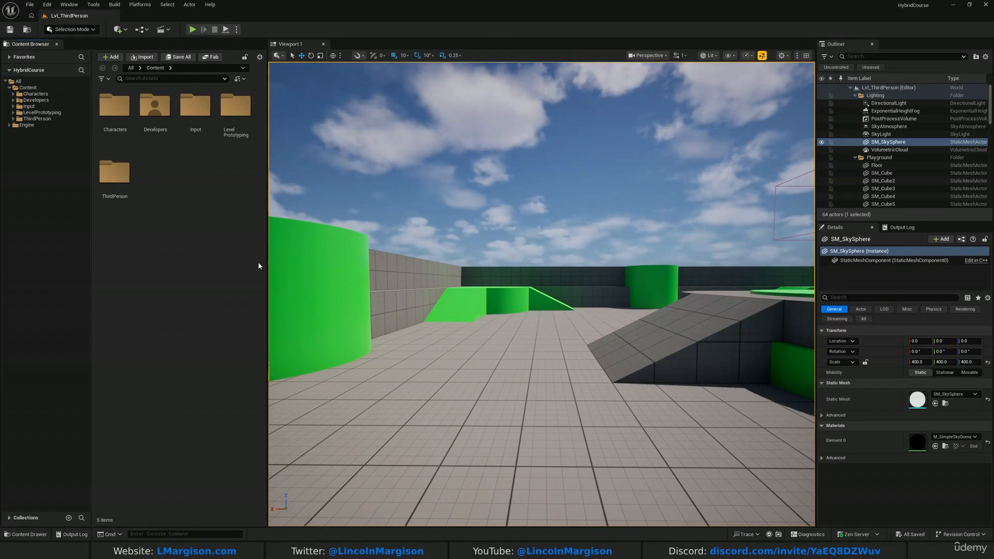
right_click_drag(440, 171, 470, 155)
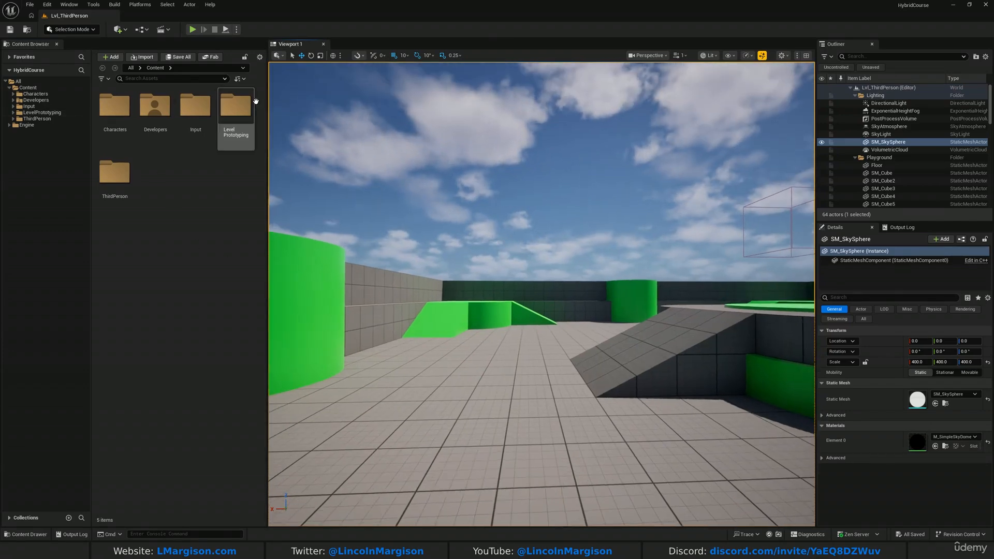
right_click_drag(603, 239, 749, 233)
key("w")
left_click(466, 301)
right_click_drag(466, 300, 714, 295)
key("w")
right_click_drag(450, 269, 520, 247)
left_click(545, 255)
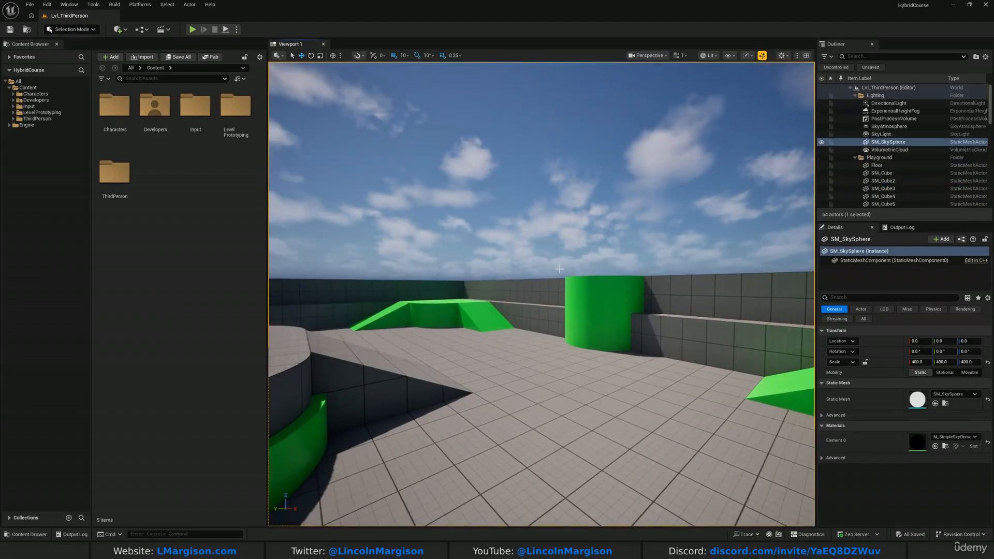
right_click_drag(486, 263, 375, 279)
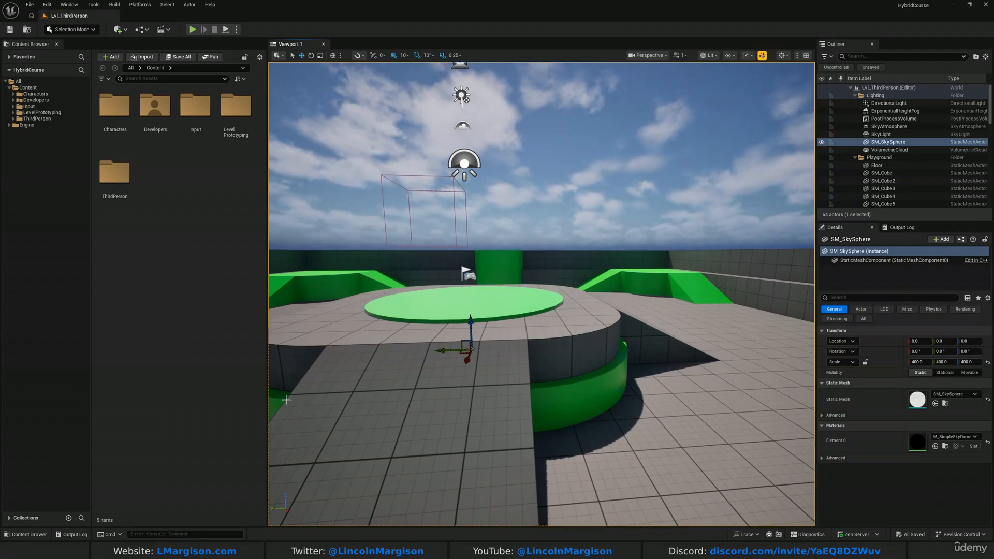
mouse_move(636, 288)
right_mouse_down()
mouse_move(449, 277)
mouse_move(497, 280)
mouse_move(393, 285)
mouse_move(633, 302)
right_mouse_up()
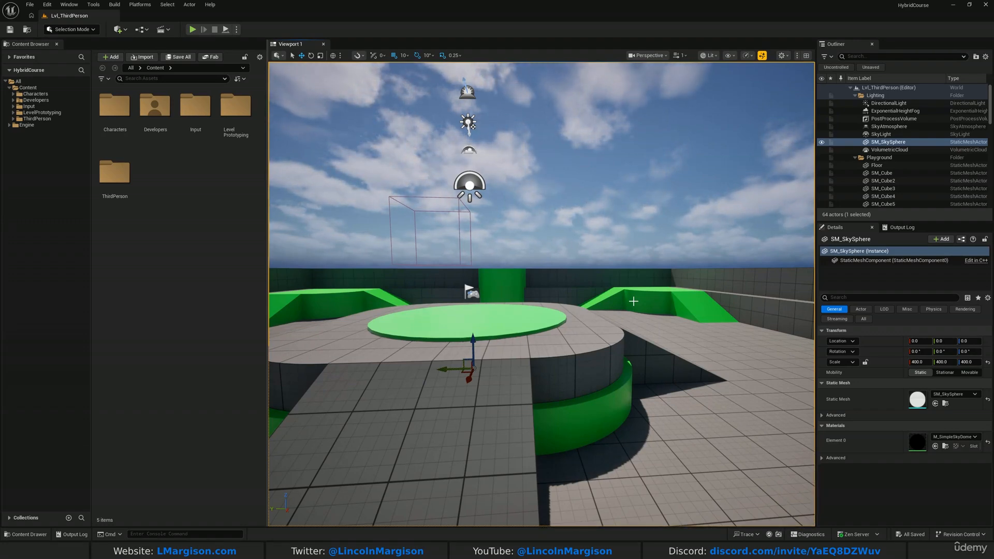
key("w")
right_click_drag(589, 185, 554, 201)
Create a new level from the Basic template
left_click(35, 5)
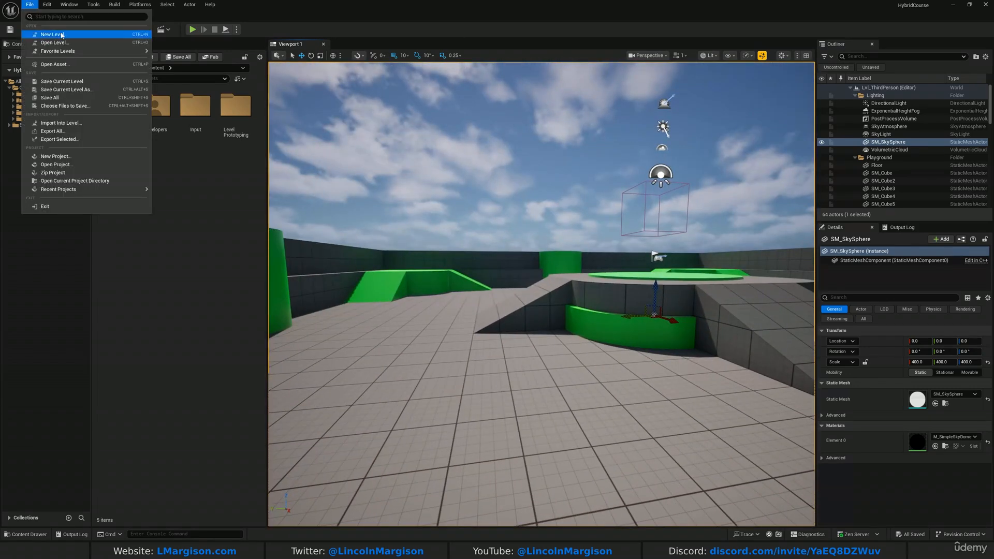
left_click(44, 32)
left_click(515, 215)
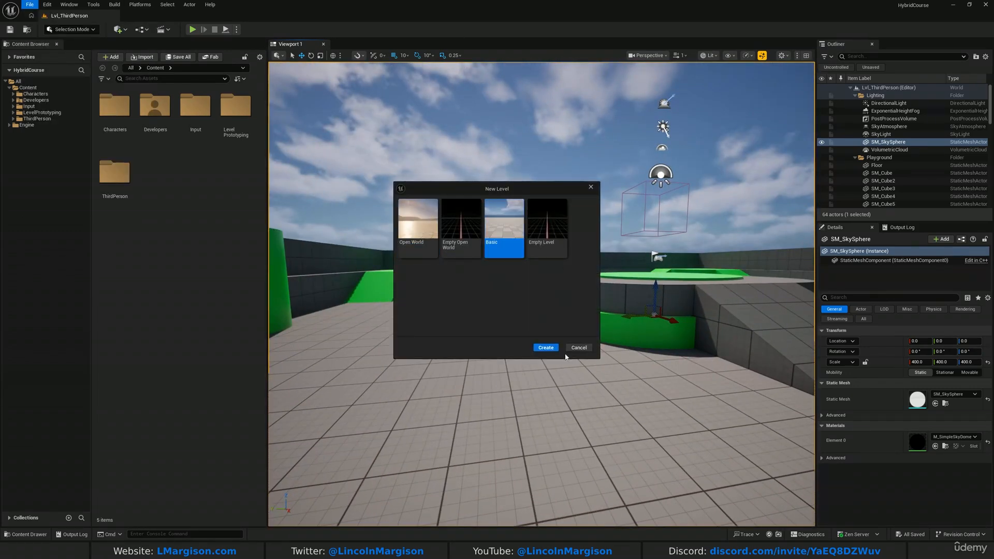
left_click(547, 347)
right_click_drag(548, 345, 583, 367)
key("s")
key("w")
mouse_move(445, 260)
right_mouse_down()
mouse_move(424, 274)
mouse_move(443, 262)
right_mouse_up()
Save the new level in the Content folder under the name AnimationLevel
key("ctrl+s")
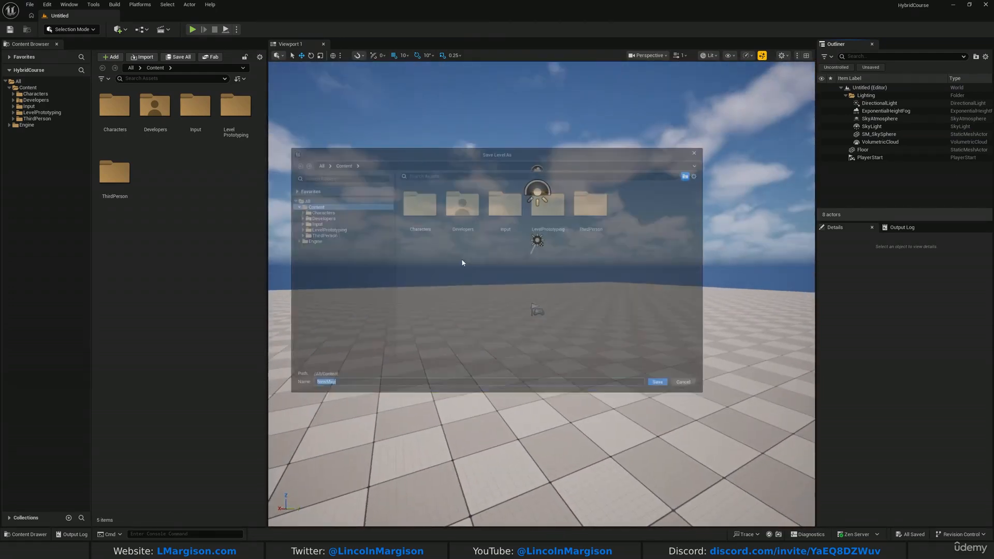
type("AnimationLevel")
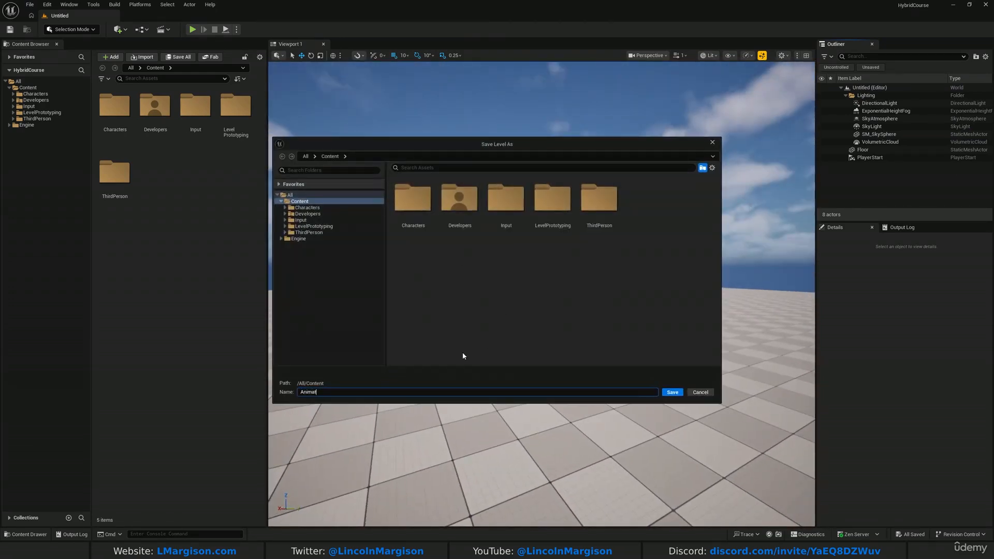
key("Return")
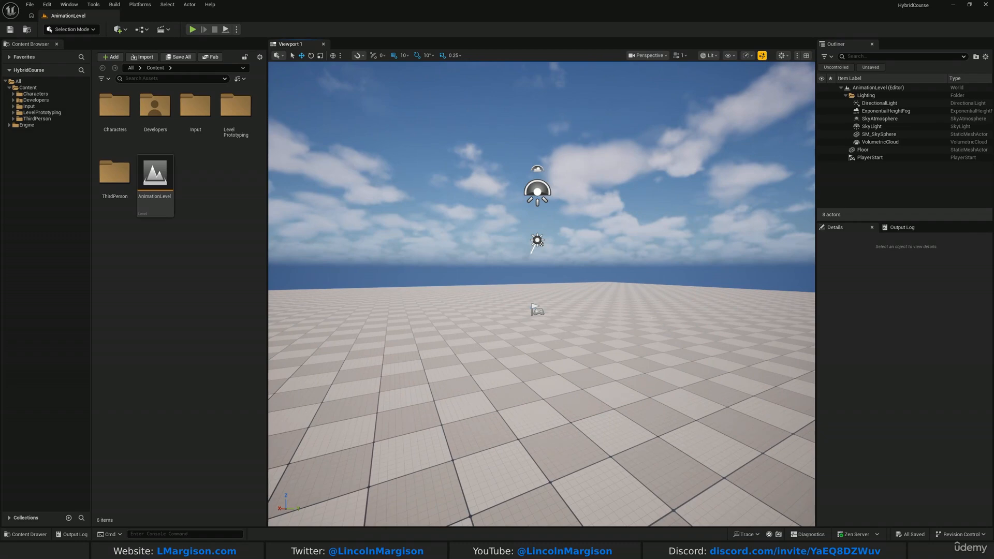
Reduce the level viewport's camera speed to 0.729
mouse_move(462, 352)
right_mouse_down()
mouse_move(461, 375)
mouse_move(472, 369)
right_mouse_up()
key("w")
scroll(461, 352, "down", 3)
key("s")
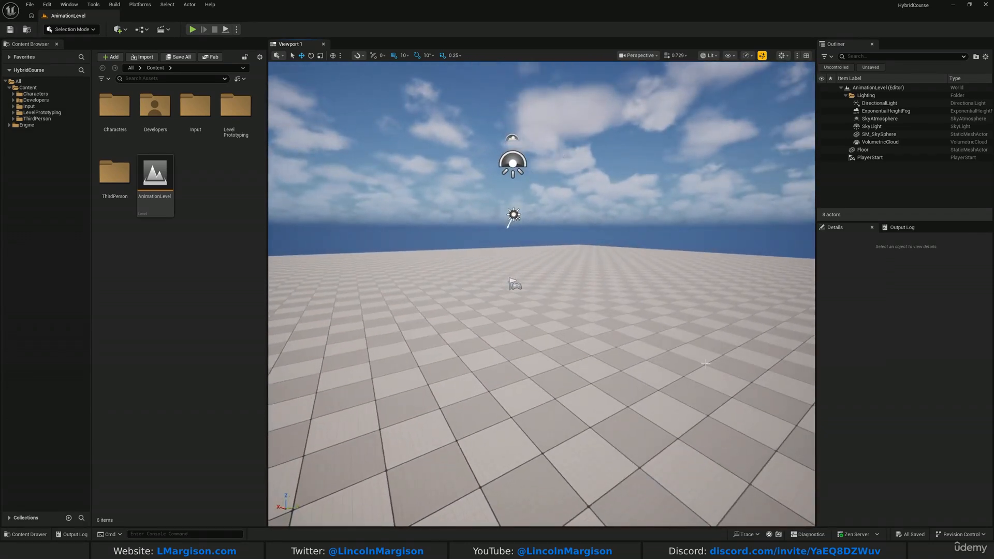
right_click_drag(591, 221, 602, 234)
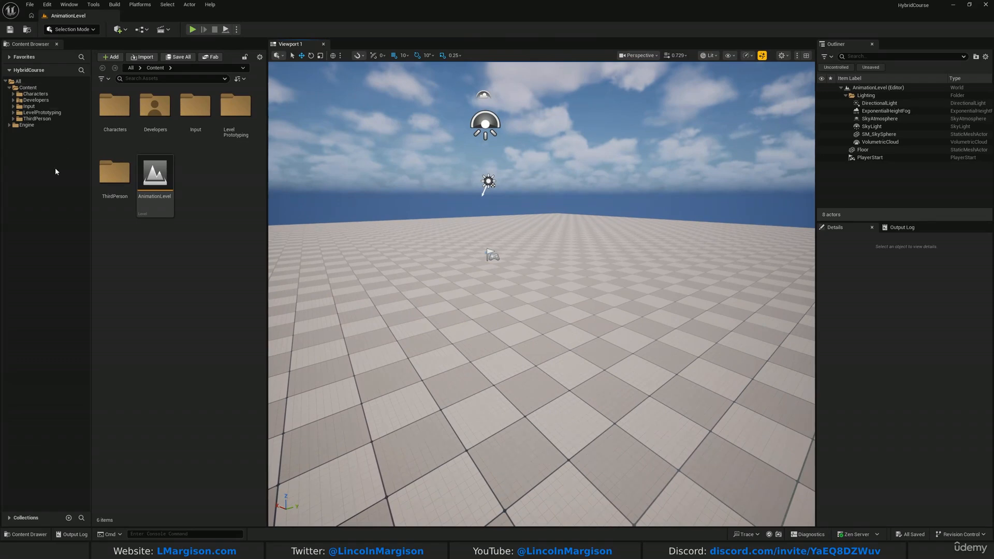
Browse to the Meshes folder inside Characters > Mannequins in the project content
left_click(36, 119)
left_click(31, 94)
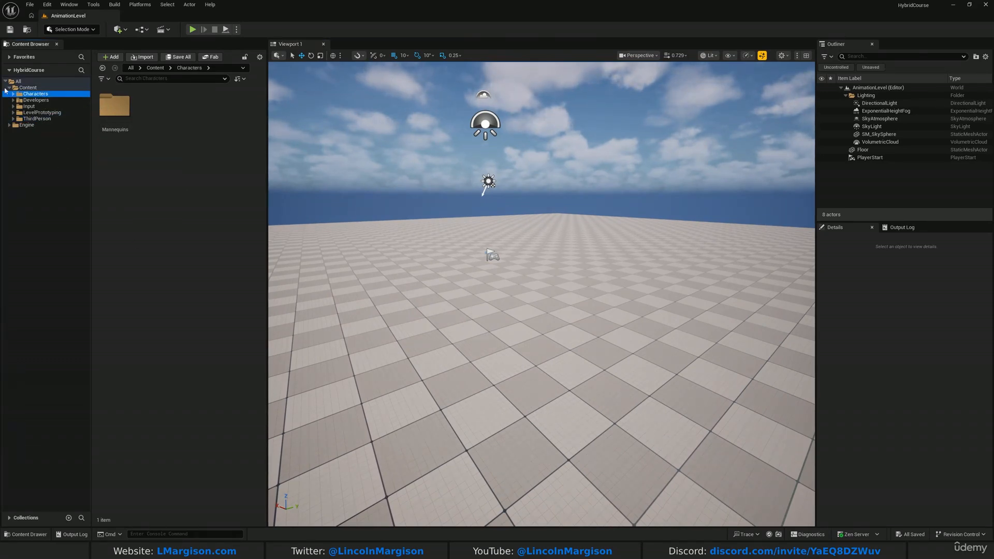
left_click(119, 107)
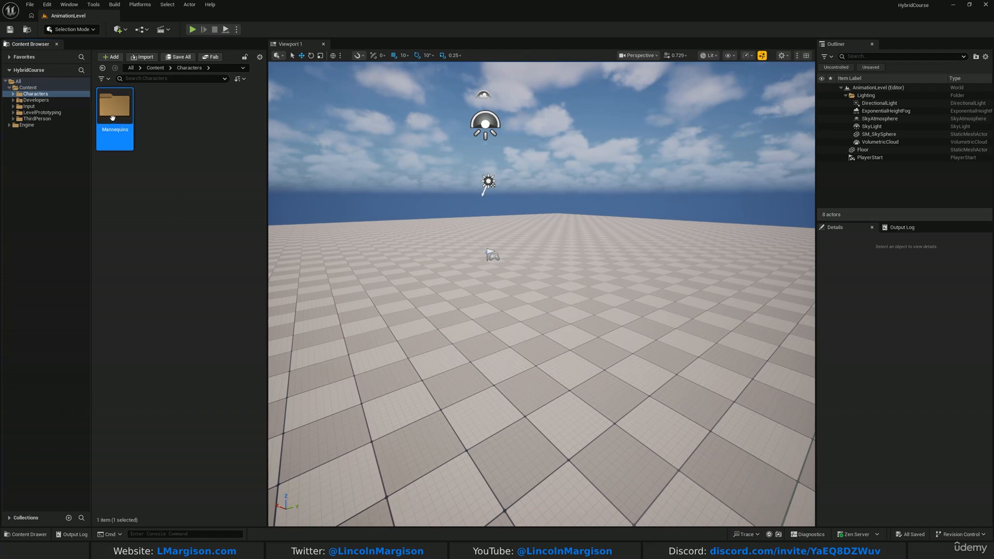
double_click(113, 118)
double_click(196, 114)
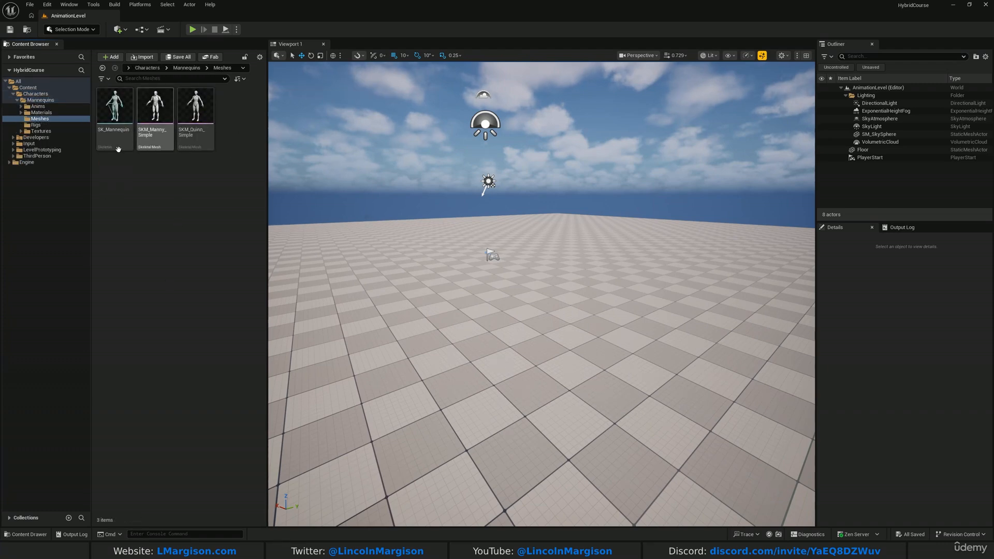
Open the SKM_Manny_Simple skeletal mesh and examine the mannequin up close and at full height
mouse_move(157, 135)
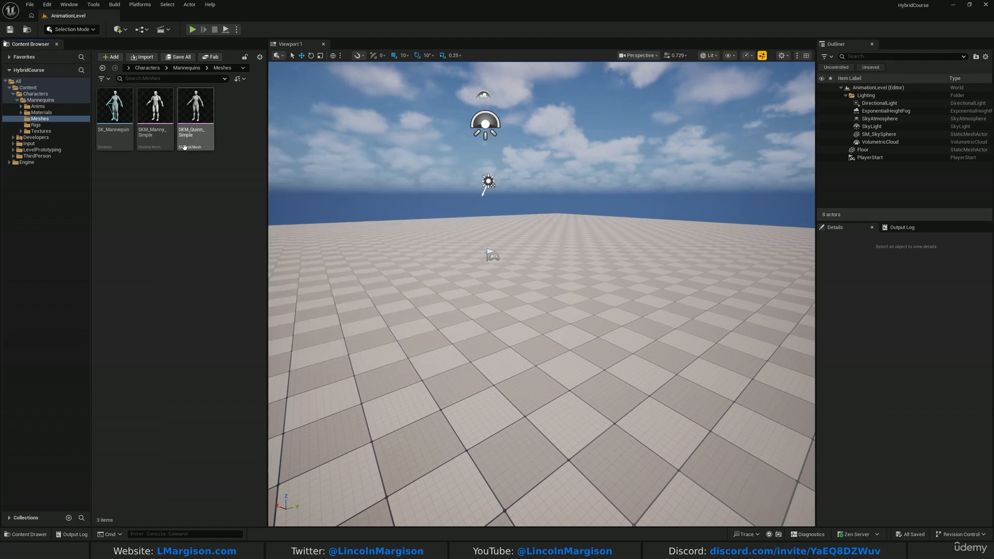
double_click(155, 112)
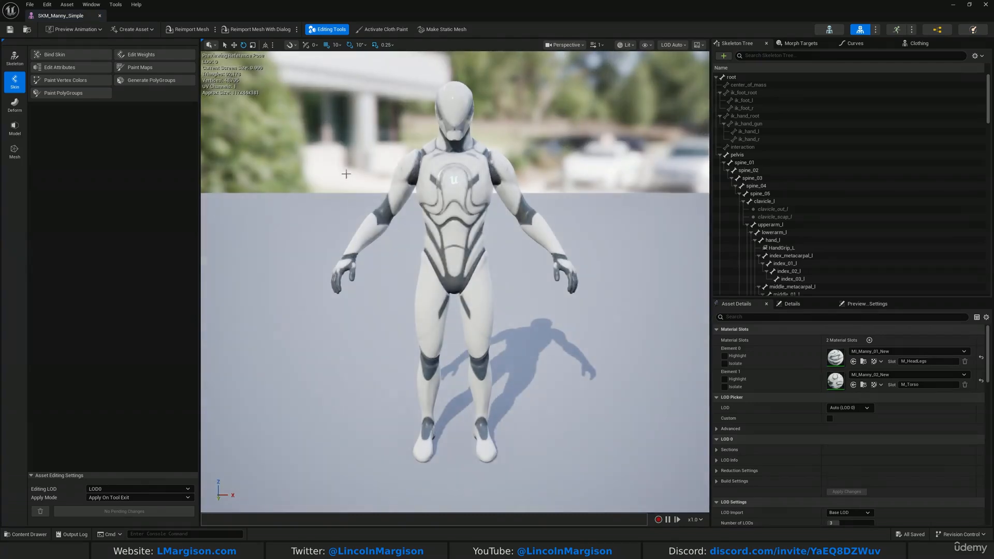
right_click_drag(548, 113, 629, 116)
key("a")
key("w")
scroll(548, 113, "down", 2)
key("s")
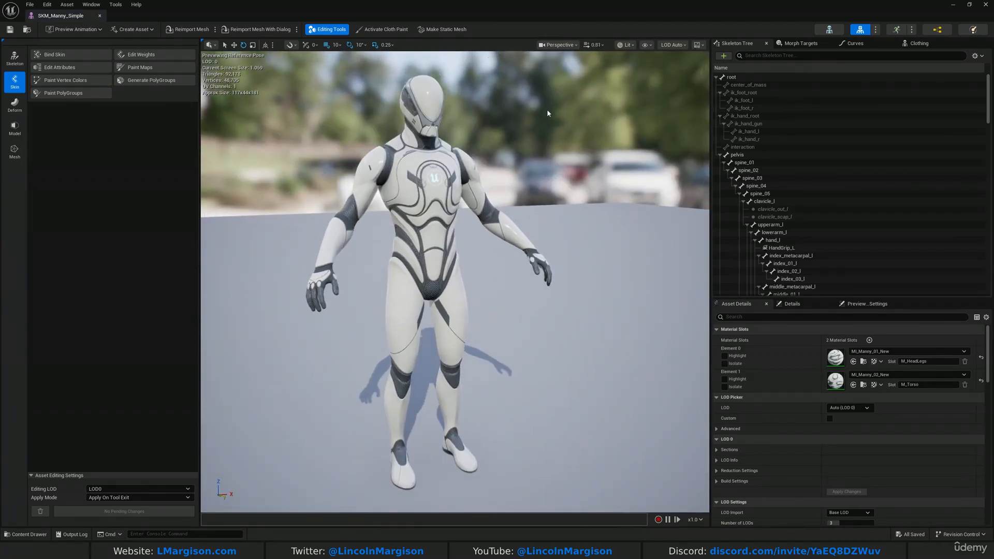
key("w")
key("e")
right_click_drag(471, 119, 455, 90)
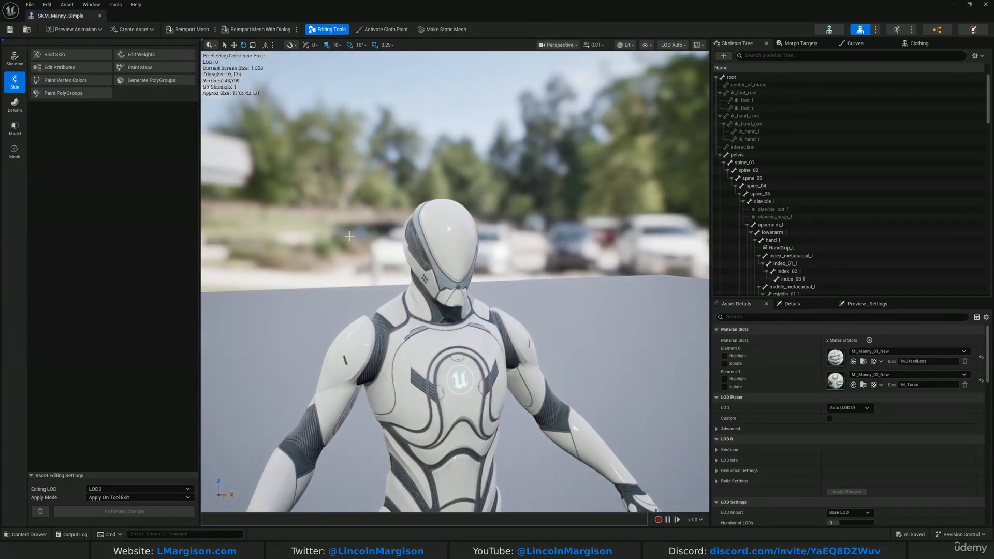
scroll(506, 221, "down", 5)
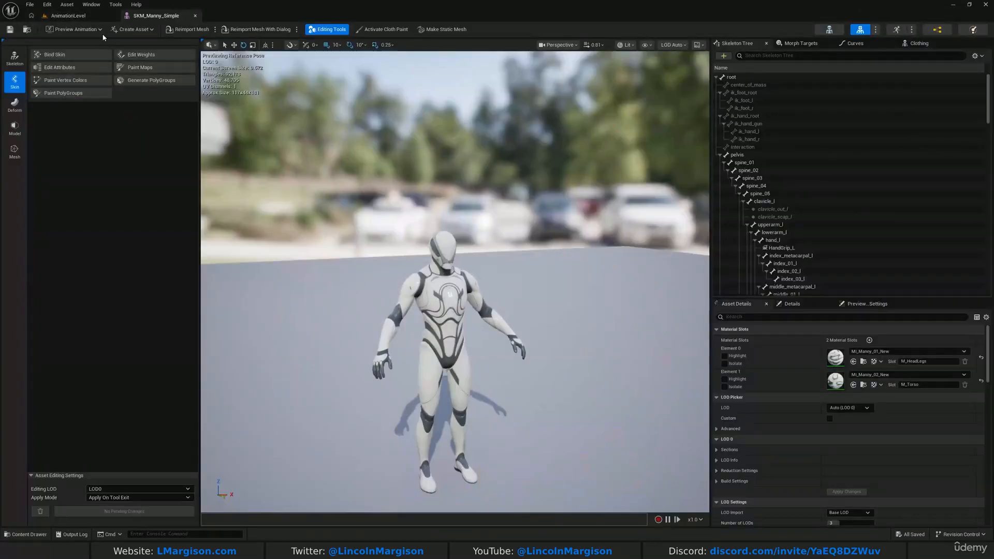
Return to AnimationLevel and create a Control Rig from the SKM_Manny_Simple skeletal mesh
left_click(68, 15)
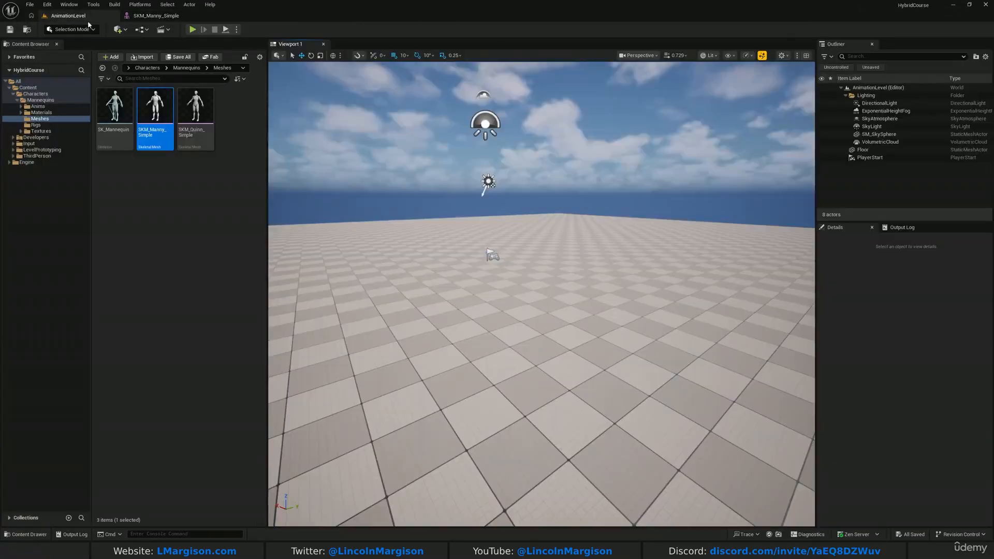
mouse_move(541, 294)
right_mouse_down()
mouse_move(603, 273)
mouse_move(548, 277)
mouse_move(555, 298)
right_mouse_up()
key("w")
key("s")
right_click_drag(513, 224, 526, 221)
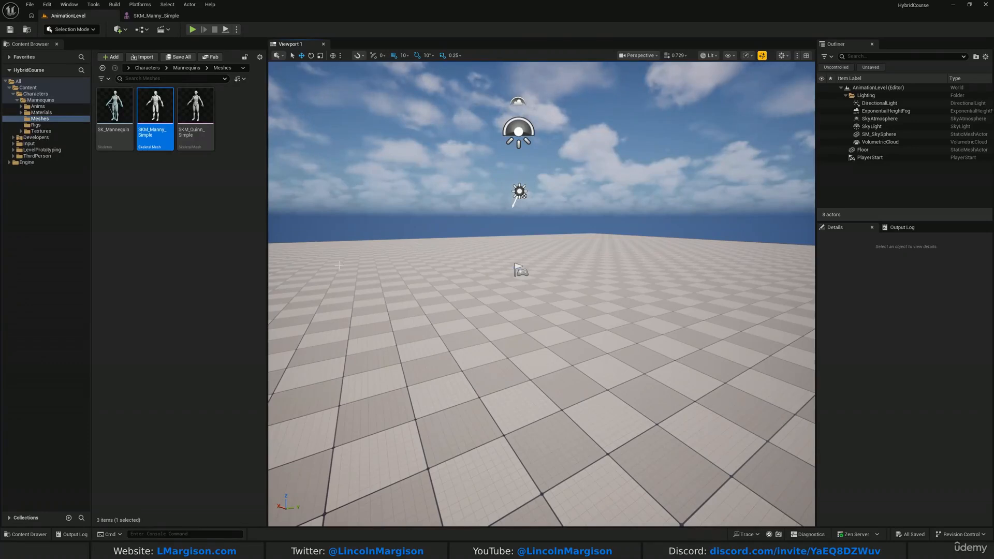
left_click(182, 227)
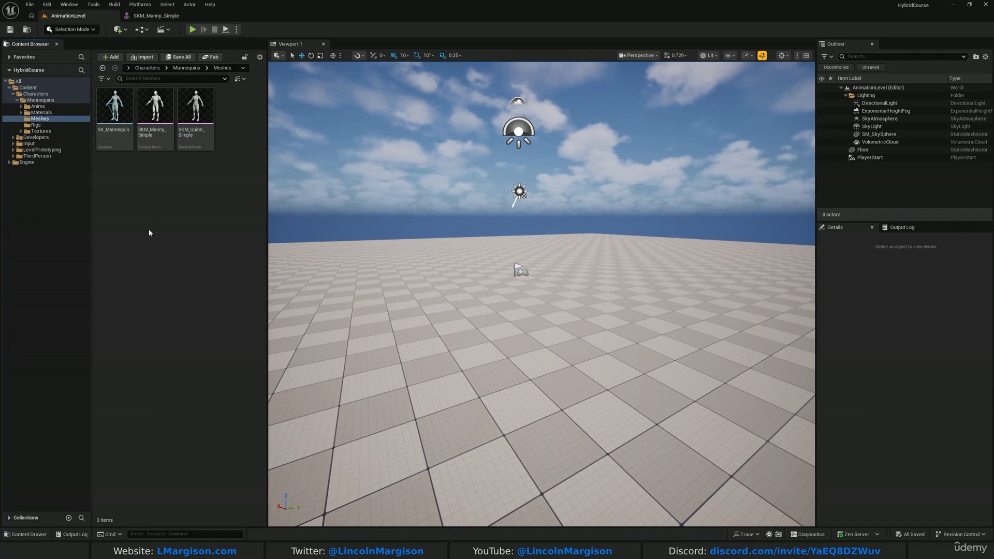
right_click(156, 93)
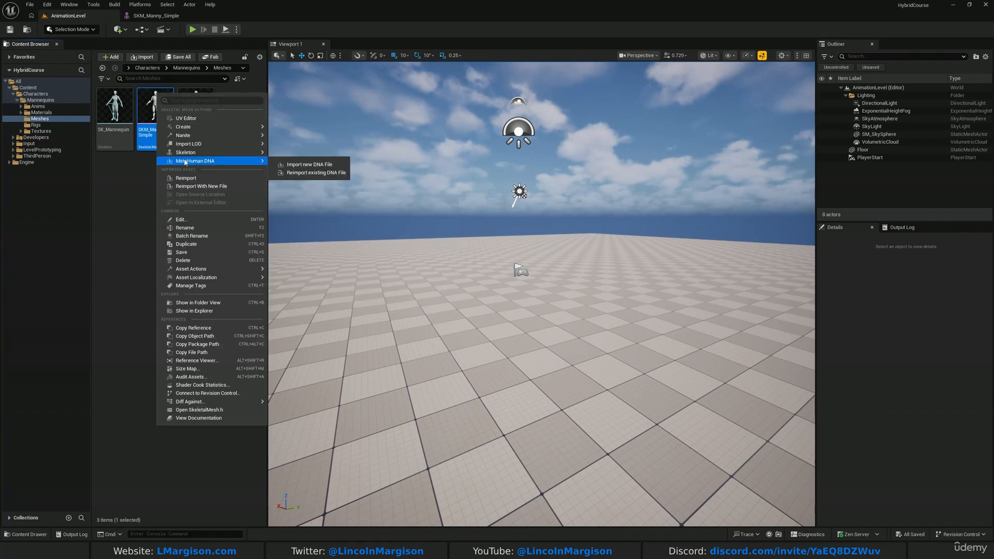
mouse_move(206, 127)
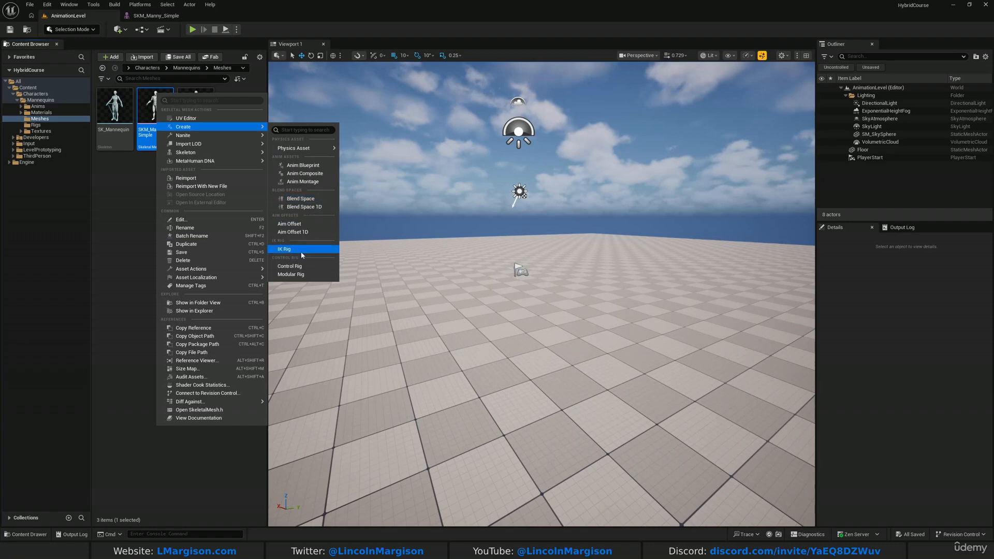
left_click(300, 266)
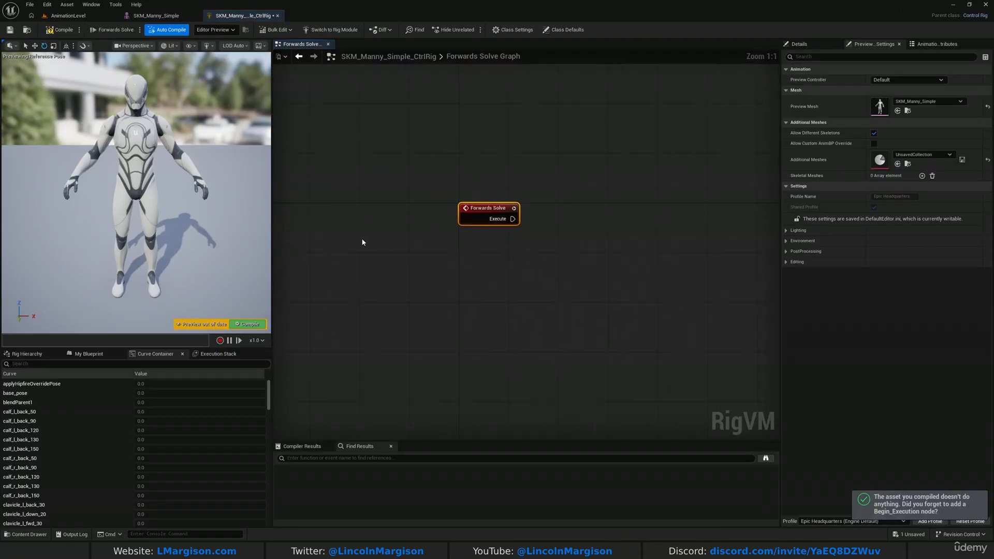
Examine the new Control Rig's Forwards Solve graph and the mannequin in its preview
right_click_drag(630, 218, 450, 172)
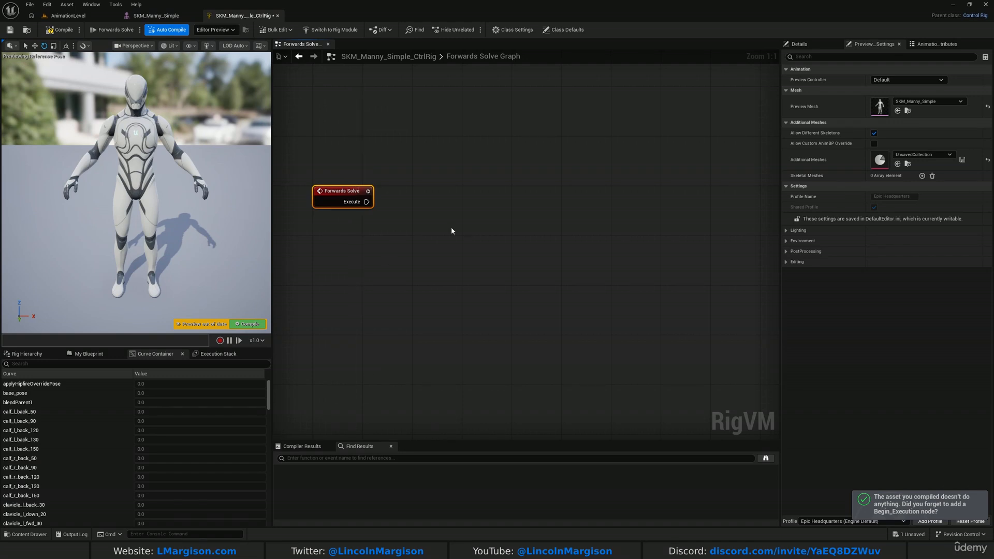
left_click(452, 232)
right_click_drag(523, 161, 527, 190)
right_click_drag(207, 207, 284, 222)
right_click_drag(348, 160, 368, 164)
left_click_drag(343, 134, 372, 231)
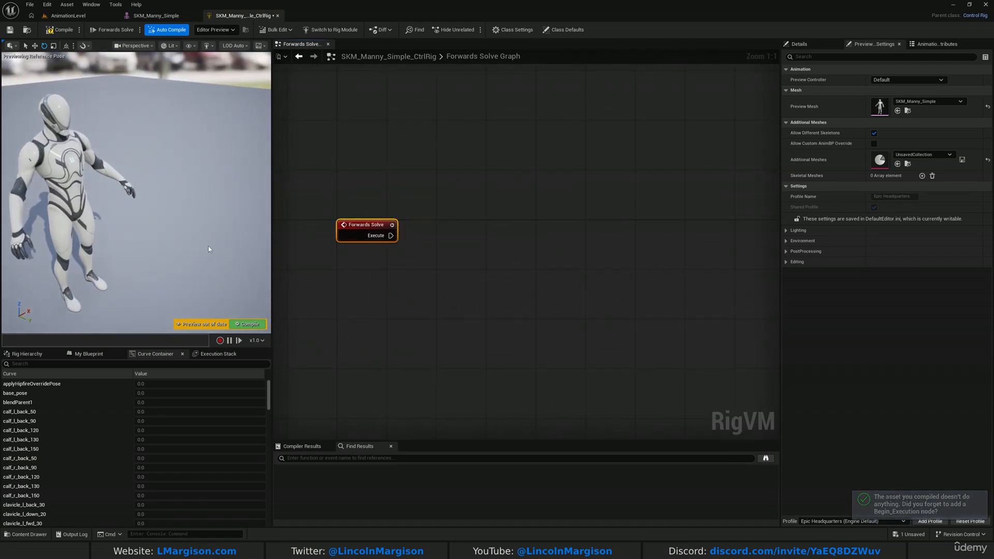
right_click_drag(212, 171, 237, 193)
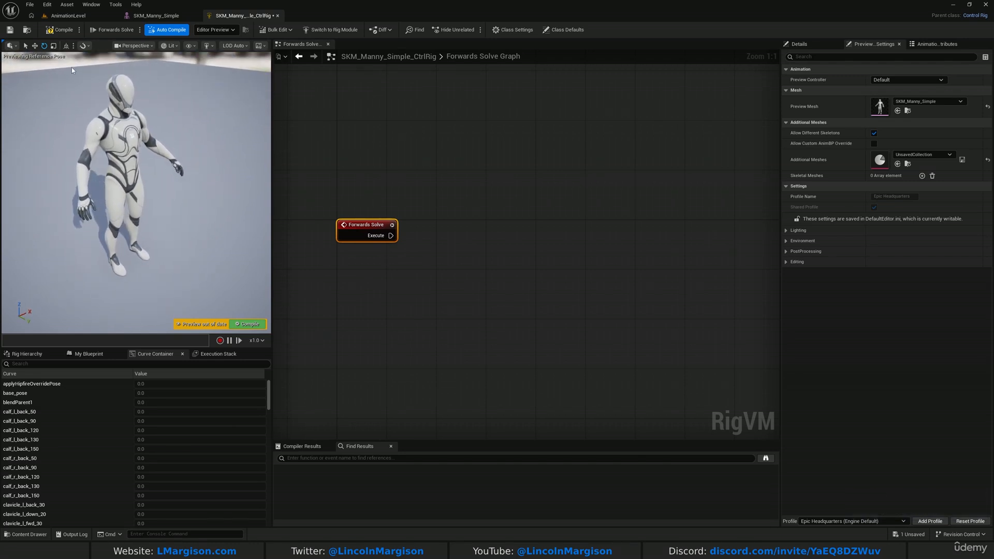
left_click_drag(393, 383, 439, 217)
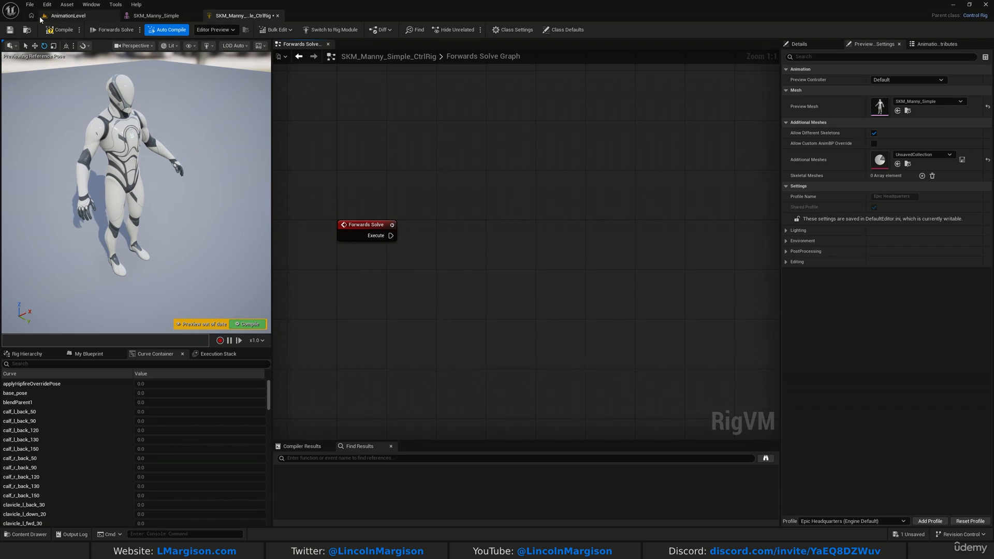
Find the new Control Rig asset in AnimationLevel's Meshes folder, reopen it for a check, and return to the level
left_click(65, 16)
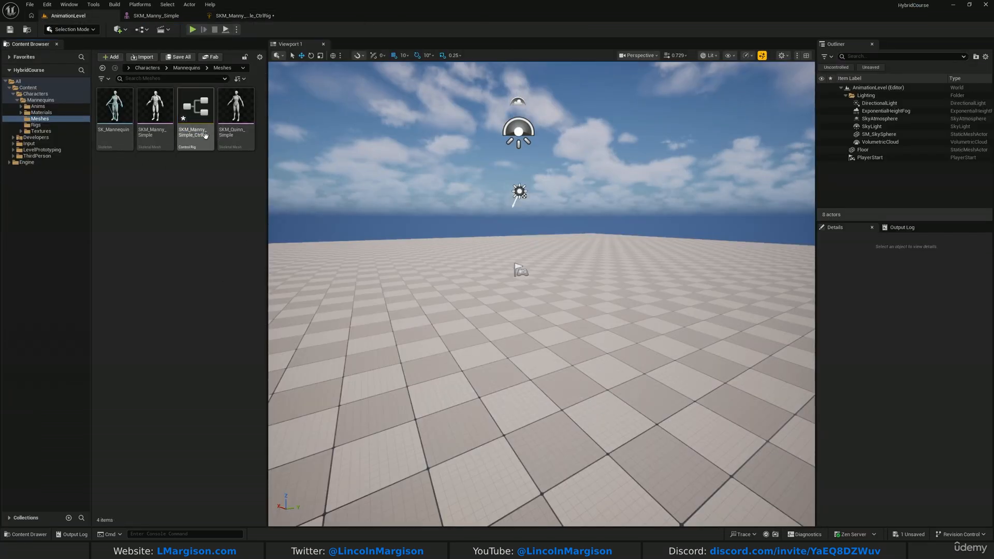
left_click(196, 112)
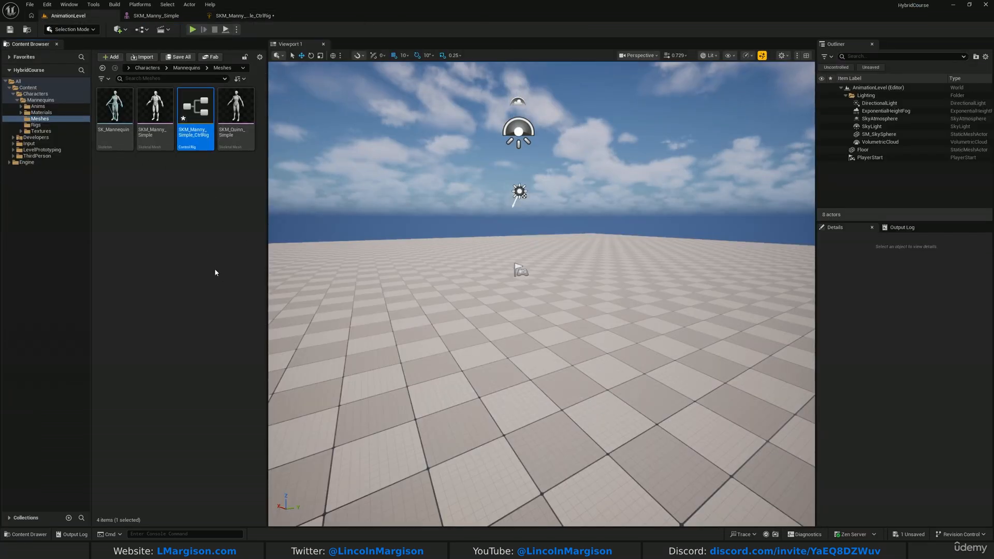
left_click(145, 225)
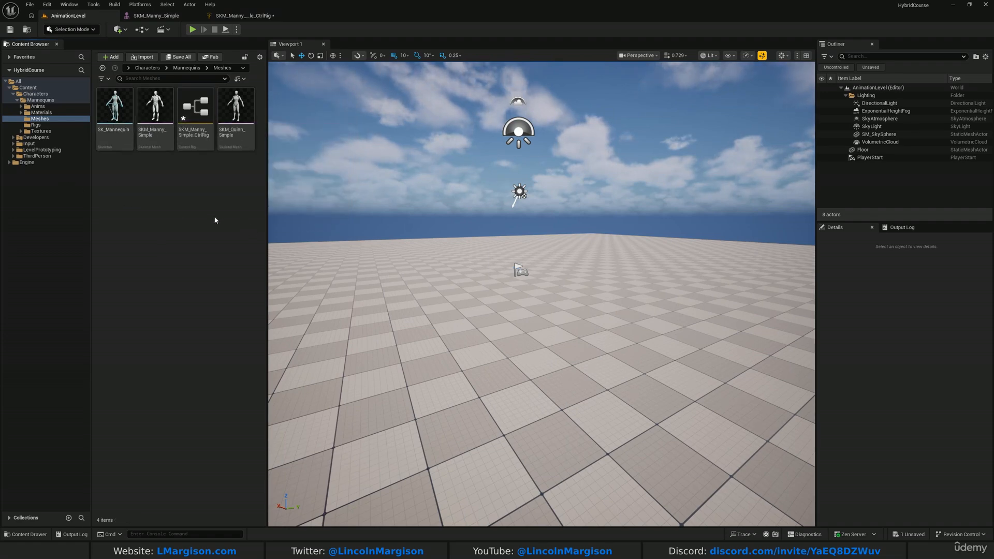
left_click(192, 92)
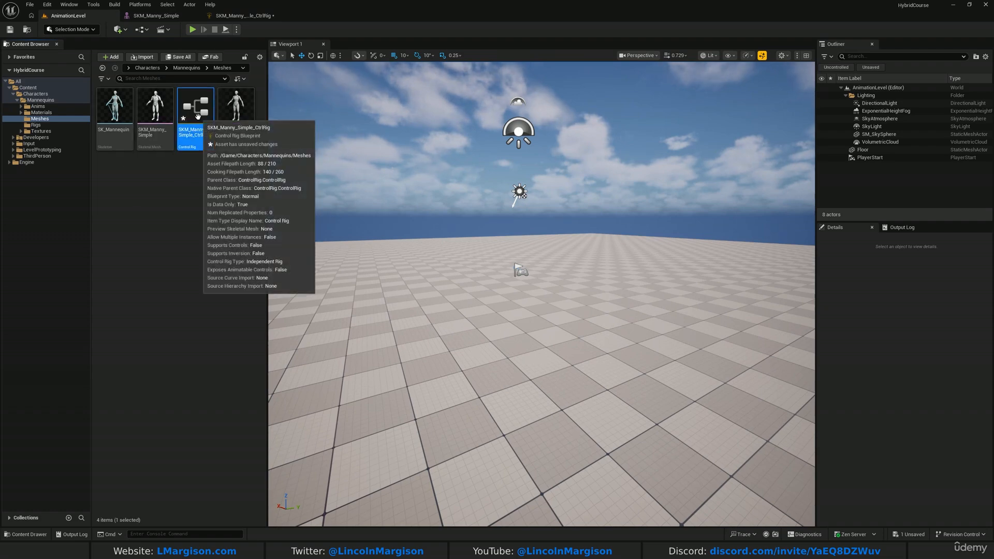
double_click(196, 119)
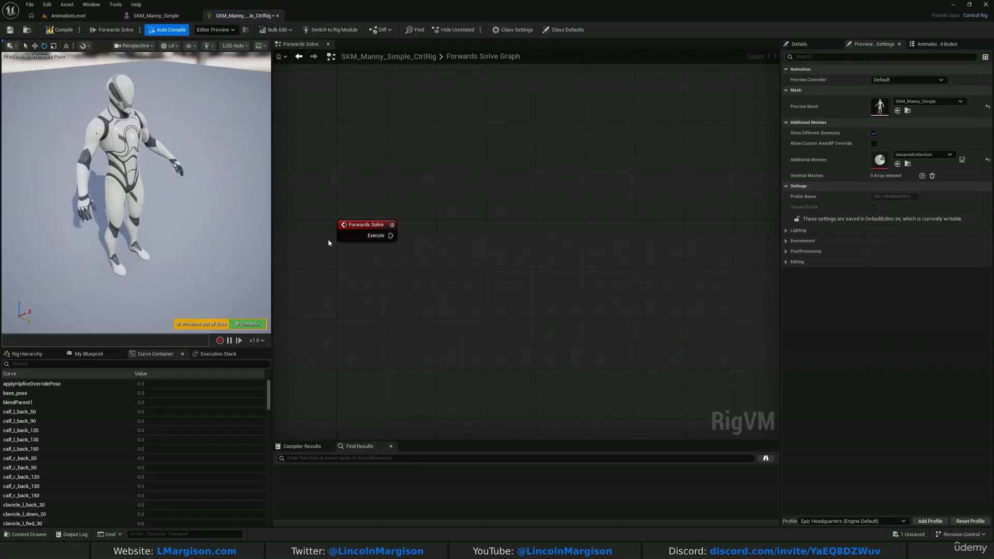
left_click(67, 15)
left_click(164, 237)
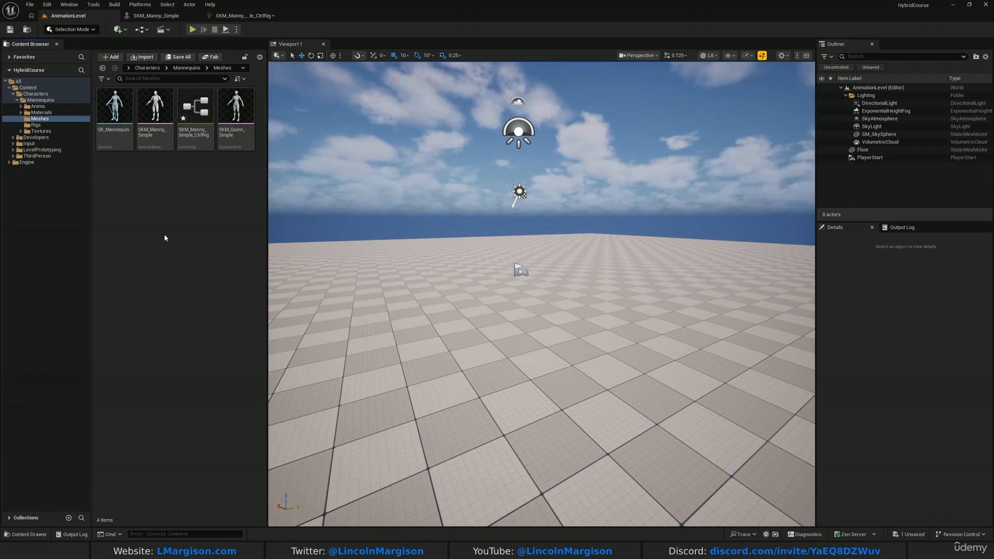
Open BP_ThirdPersonCharacter from ThirdPerson > Blueprints and select its character mesh in the 3D preview
left_click(31, 156)
left_click(122, 121)
double_click(122, 121)
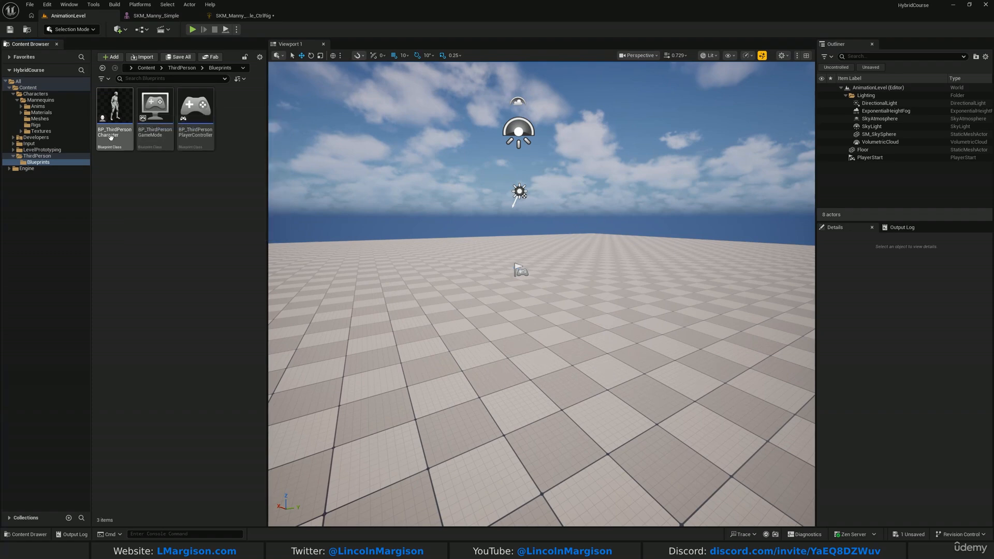
left_click(119, 100)
double_click(119, 100)
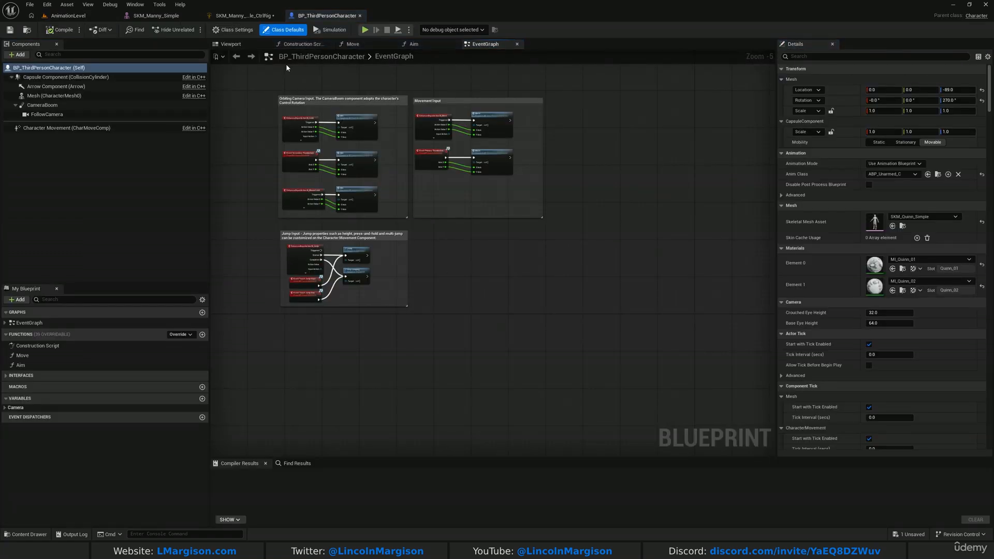
left_click(231, 44)
left_click(487, 254)
mouse_move(486, 254)
right_mouse_down()
mouse_move(466, 253)
mouse_move(479, 254)
right_mouse_up()
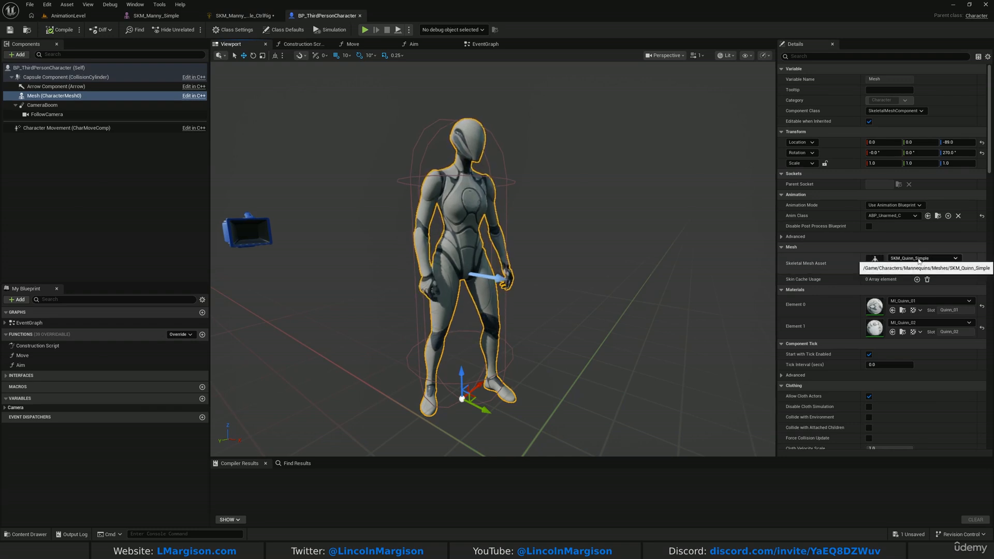
Set the character mesh's Skeletal Mesh Asset to SKM_Manny_Simple and compile the blueprint
left_click(919, 259)
type("manny")
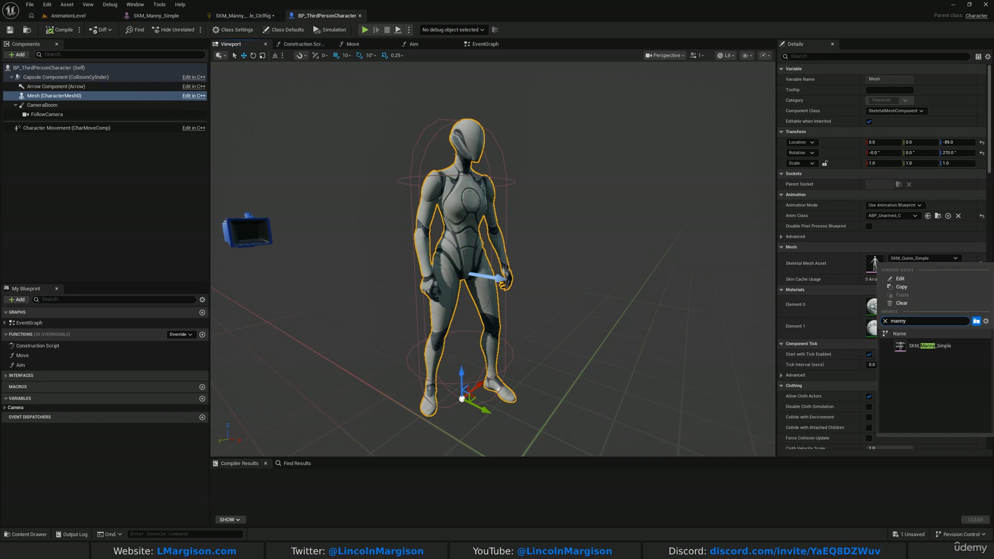
left_click(929, 346)
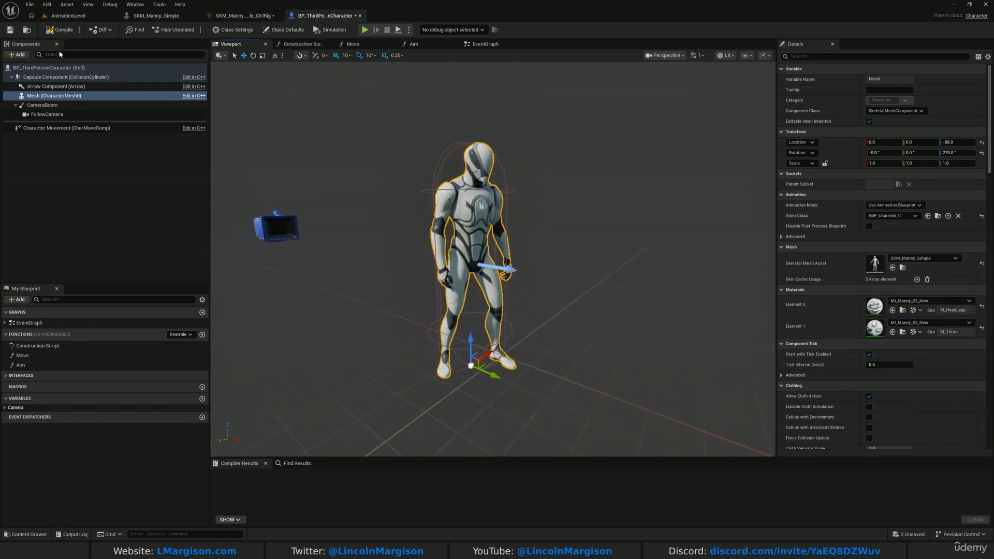
left_click(60, 29)
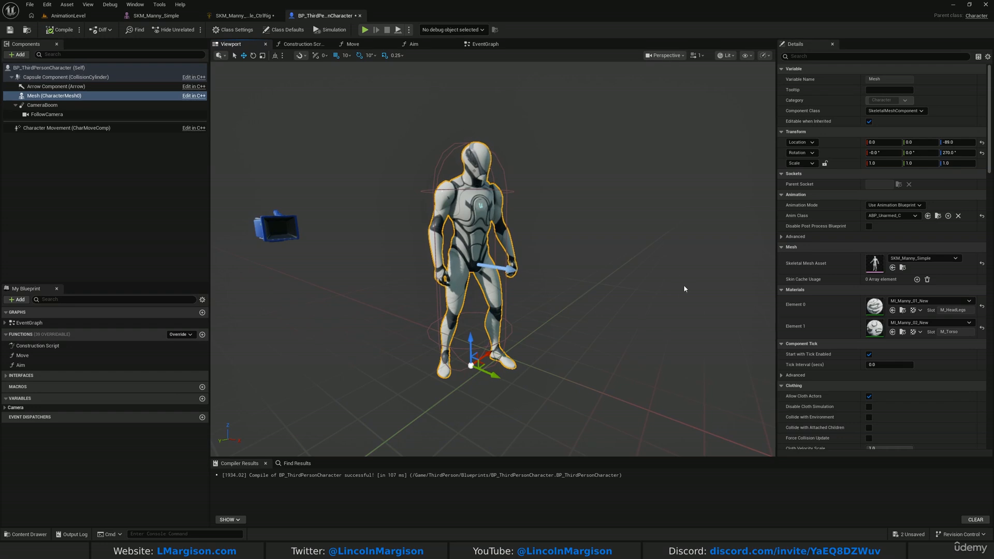
Locate the character mesh's ABP_Unarmed animation blueprint in the project content
scroll(684, 289, "up", 3)
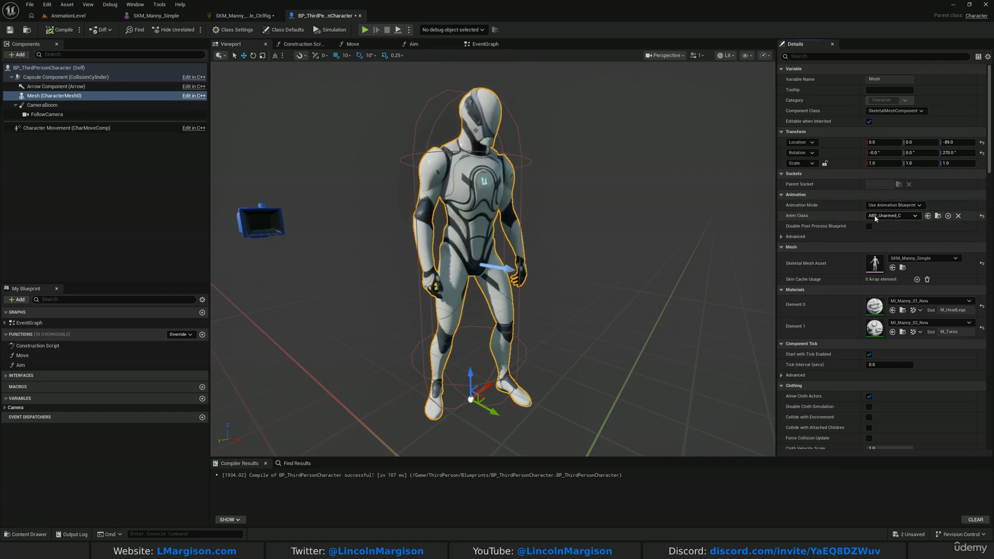
left_click(938, 216)
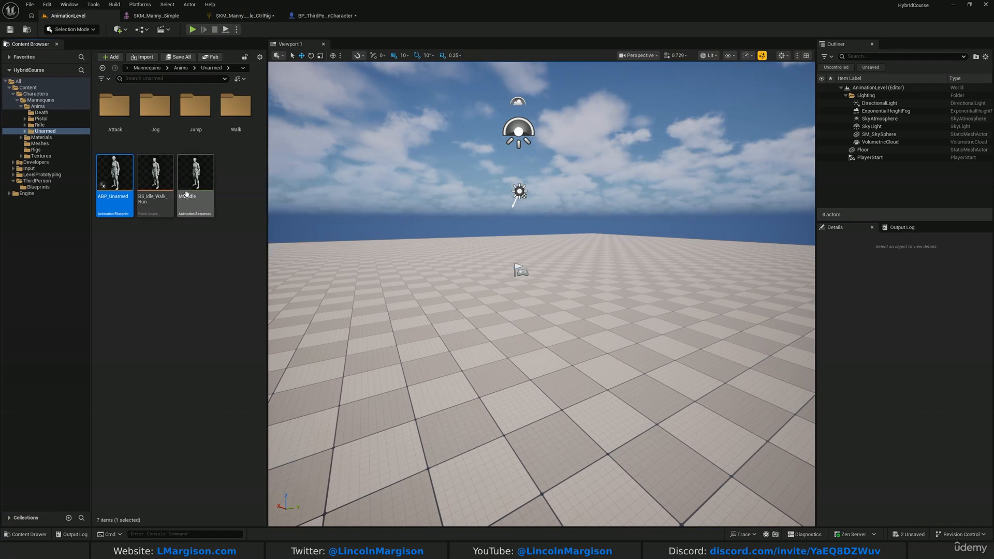
mouse_move(183, 212)
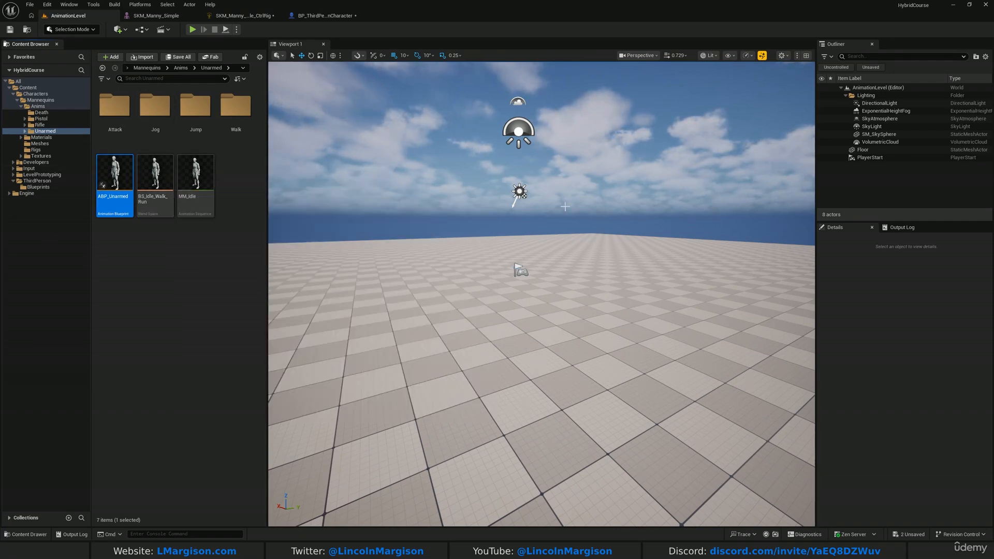
Create a folder named HybridCourse in the root Content folder and open it
left_click(27, 88)
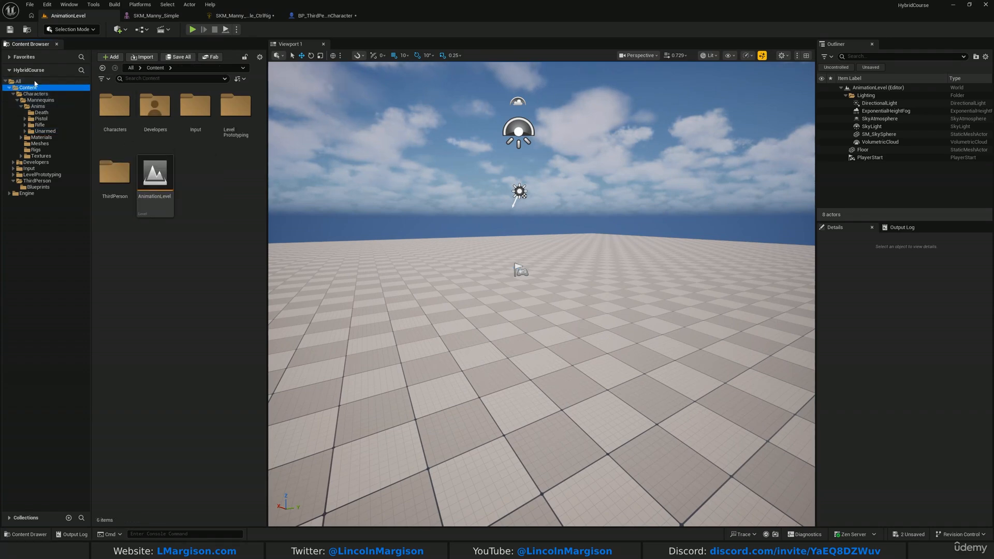
right_click(224, 190)
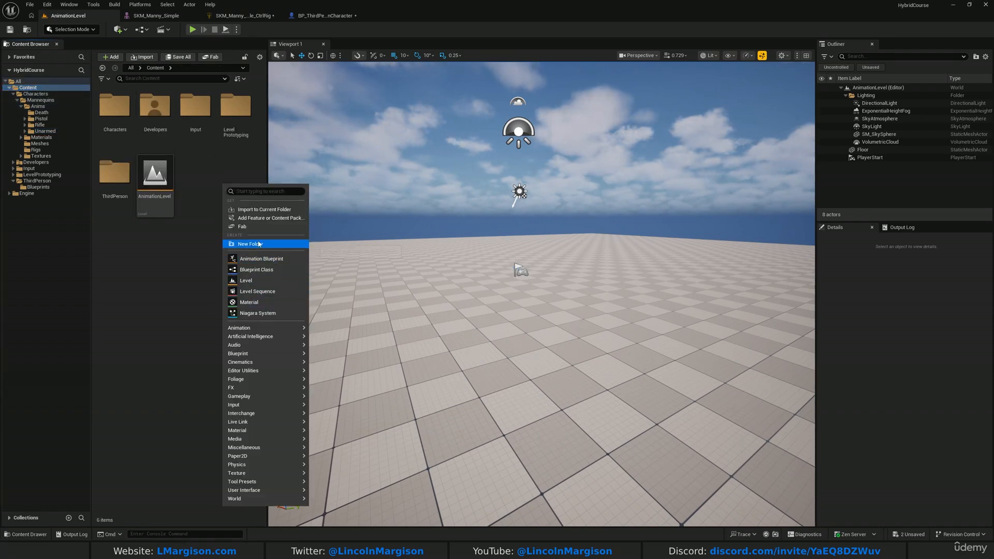
left_click(243, 244)
type("Hy")
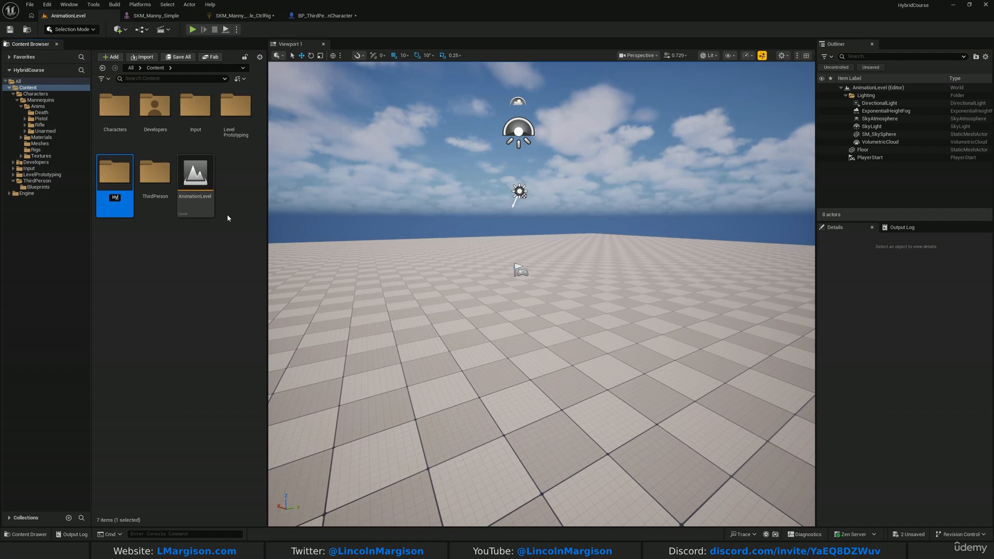
type("bridCourse")
key("Return")
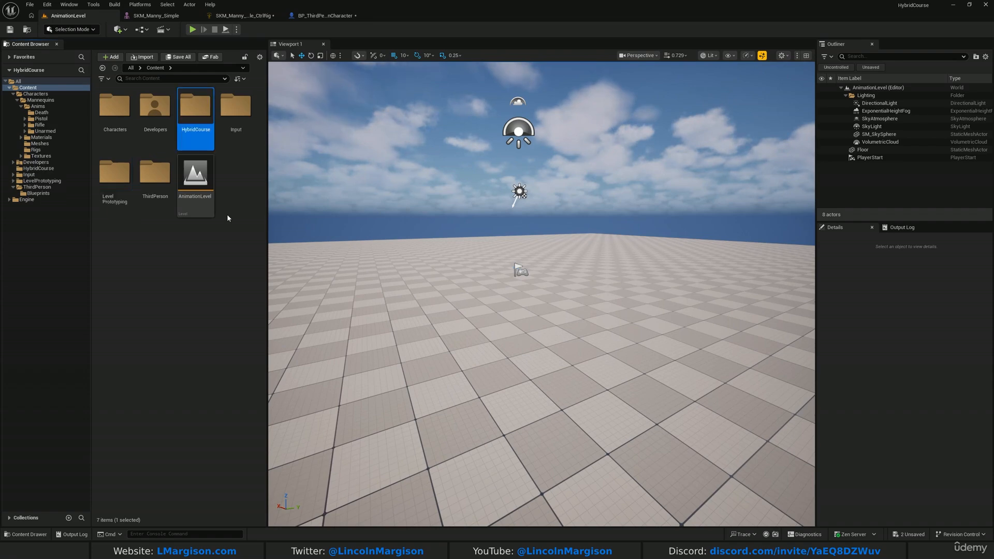
double_click(204, 106)
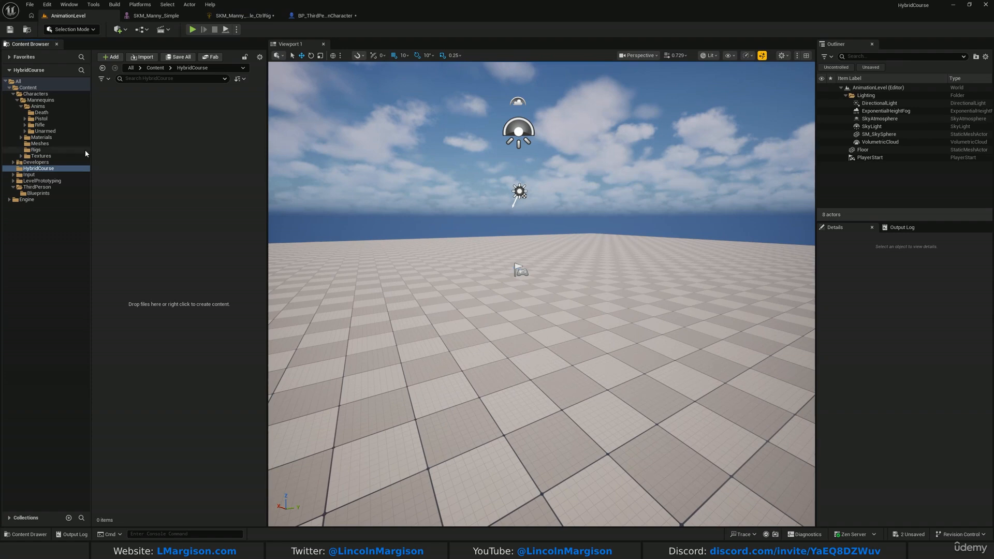
Copy ABP_Unarmed from the Unarmed animations folder into HybridCourse and open that folder
left_click(37, 131)
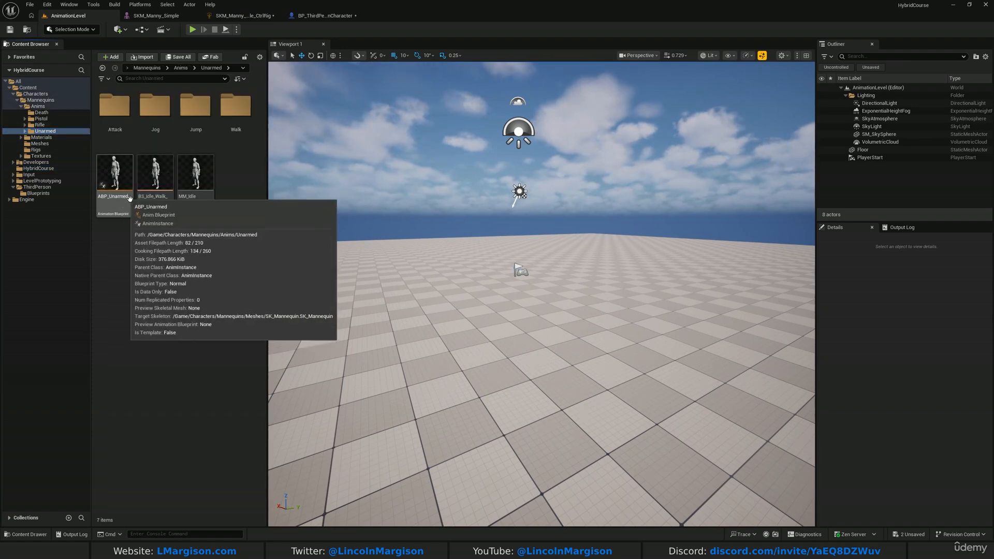
left_click_drag(124, 189, 34, 168)
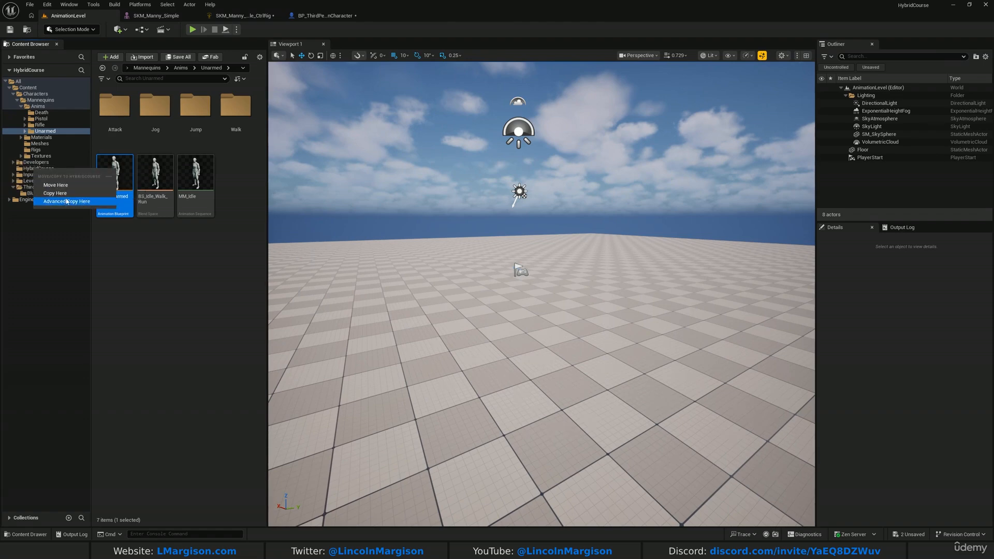
left_click(52, 191)
left_click(47, 169)
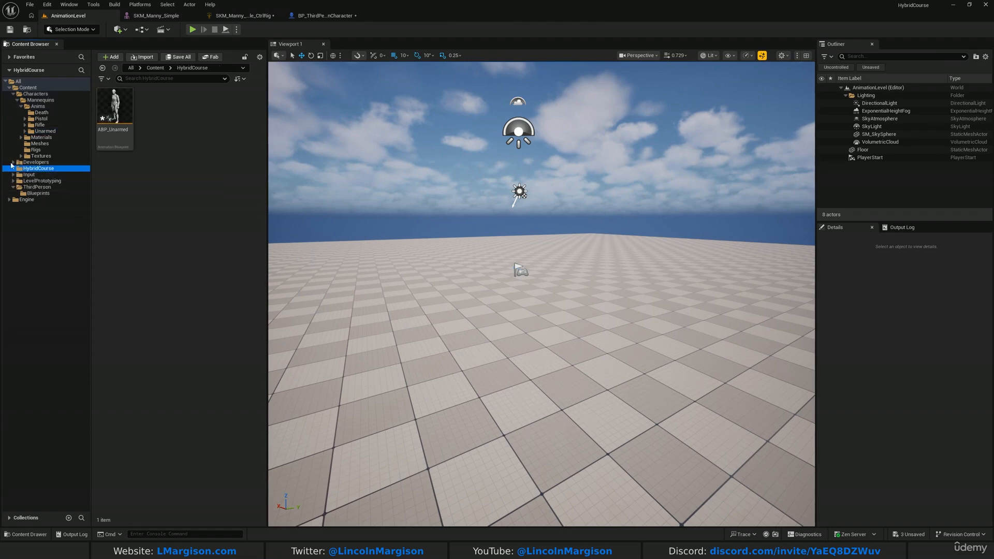
Rename the copied animation blueprint in HybridCourse as HybridAnimBP
right_click(106, 125)
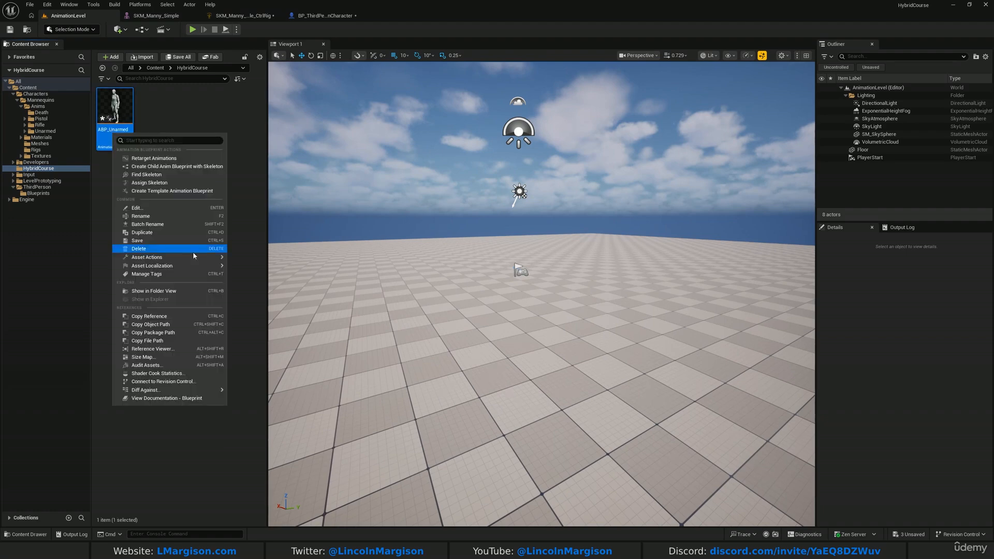
left_click(154, 216)
type("HybridAnimBP")
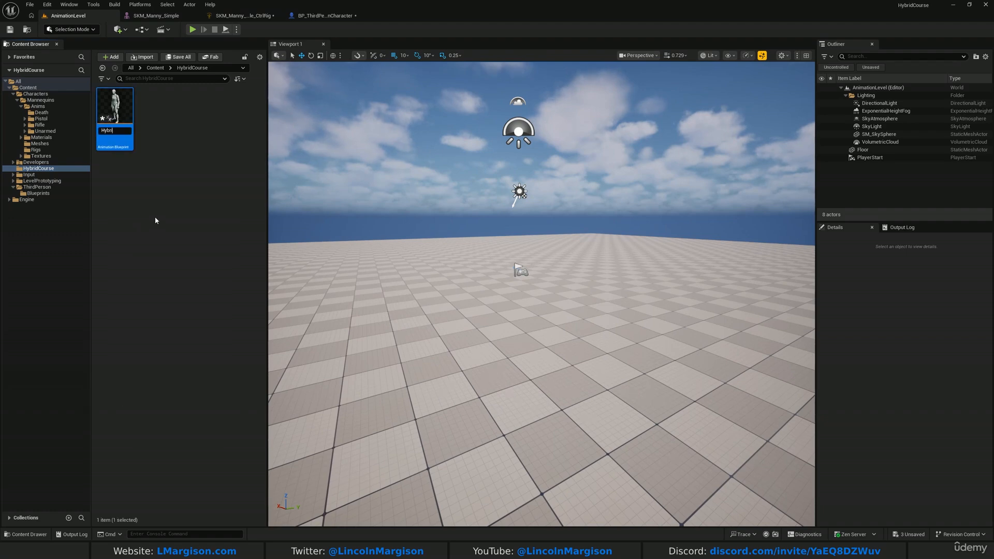
key("Return")
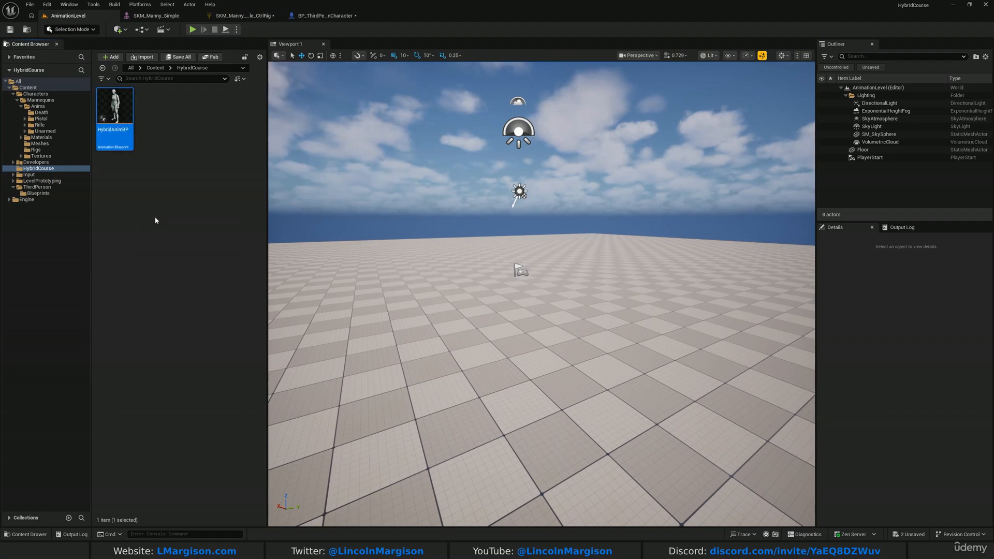
left_click(183, 181)
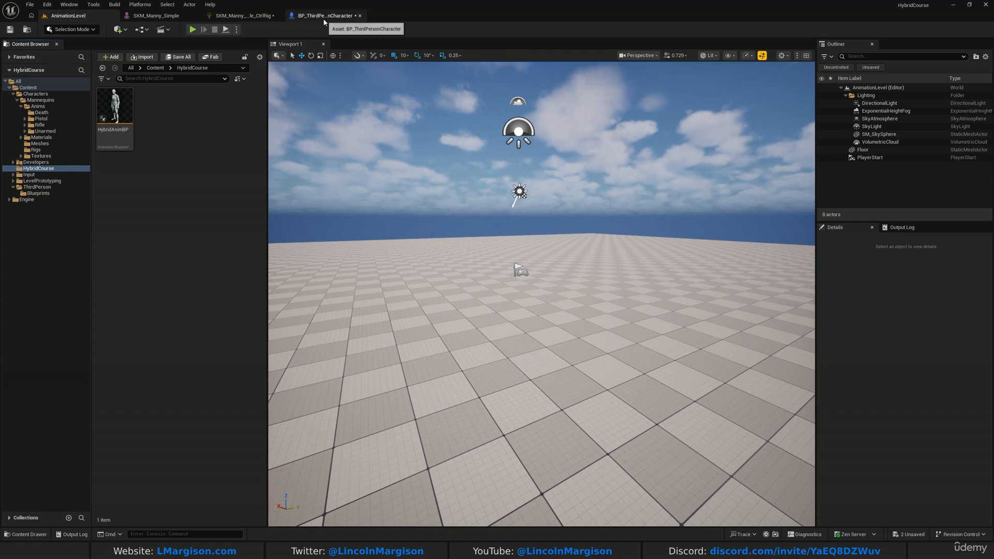
Set the Anim Class of BP_ThirdPersonCharacter's mesh to HybridAnimBP
left_click(323, 16)
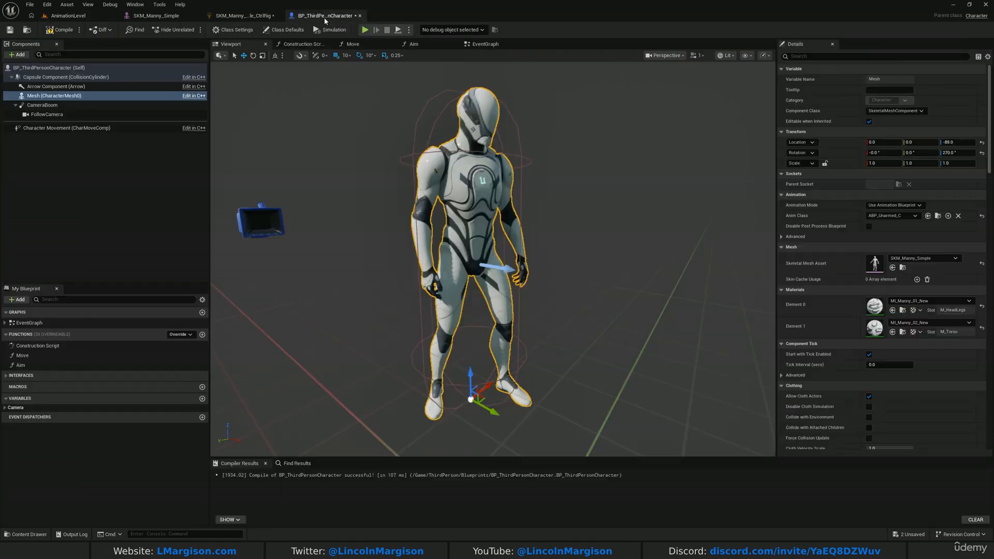
left_click(892, 218)
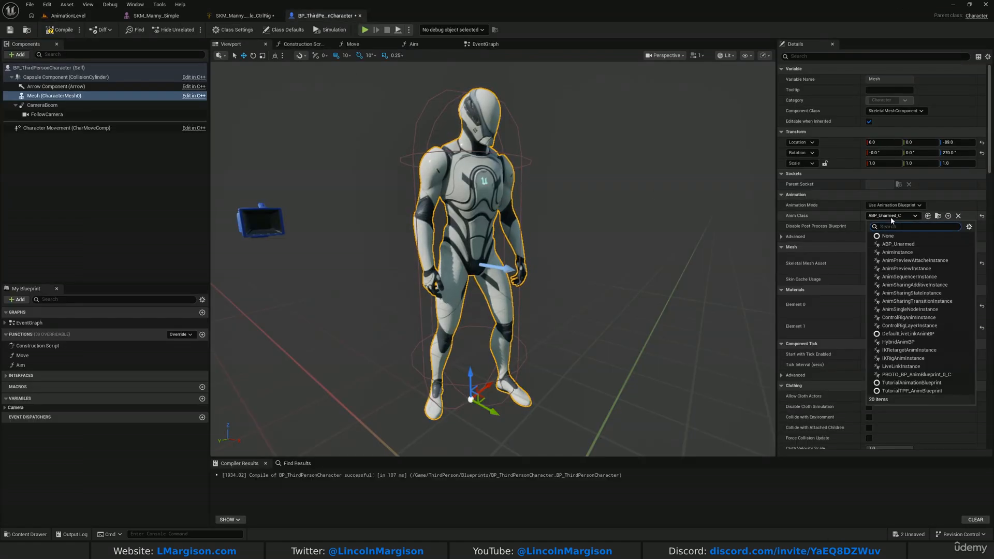
type("hybrid")
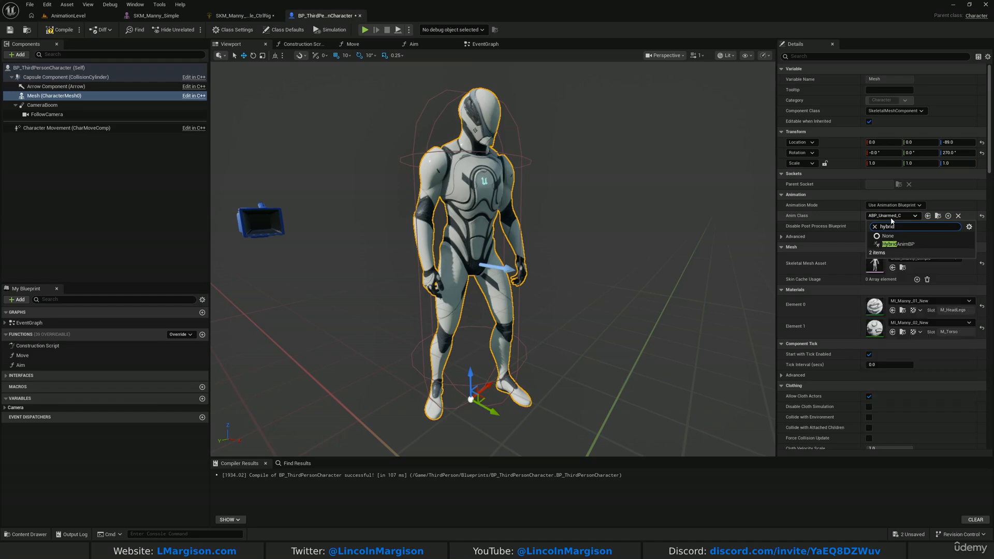
left_click(900, 243)
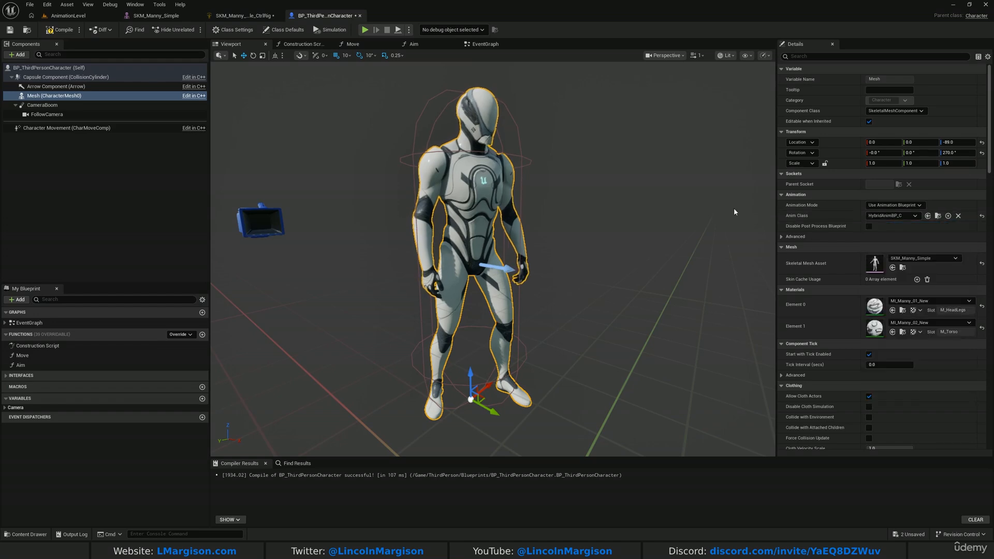
Play AnimationLevel to test the character's movement, stop the session and look around the player start
left_click(68, 16)
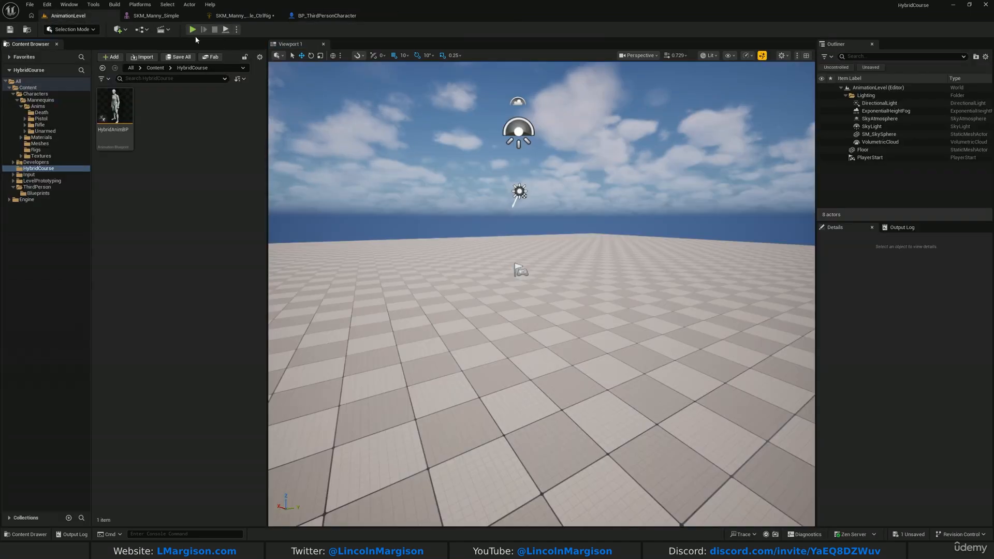
left_click(193, 29)
key("w")
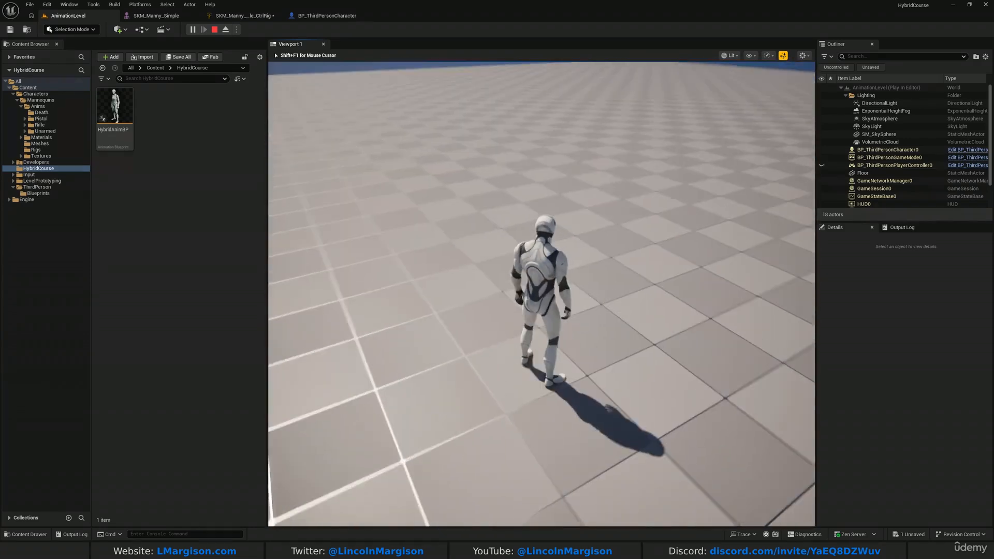
key("Escape")
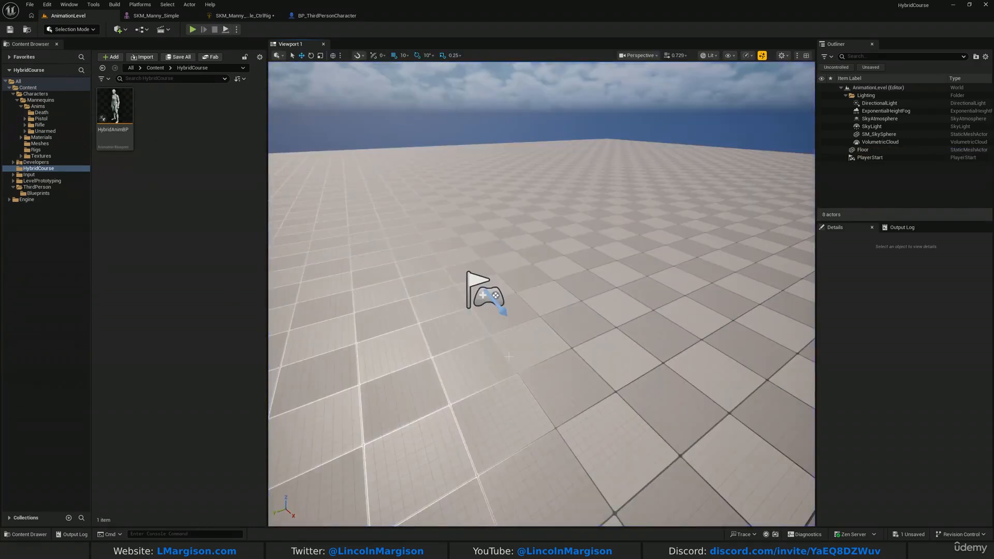
key("a")
right_click_drag(508, 356, 619, 353)
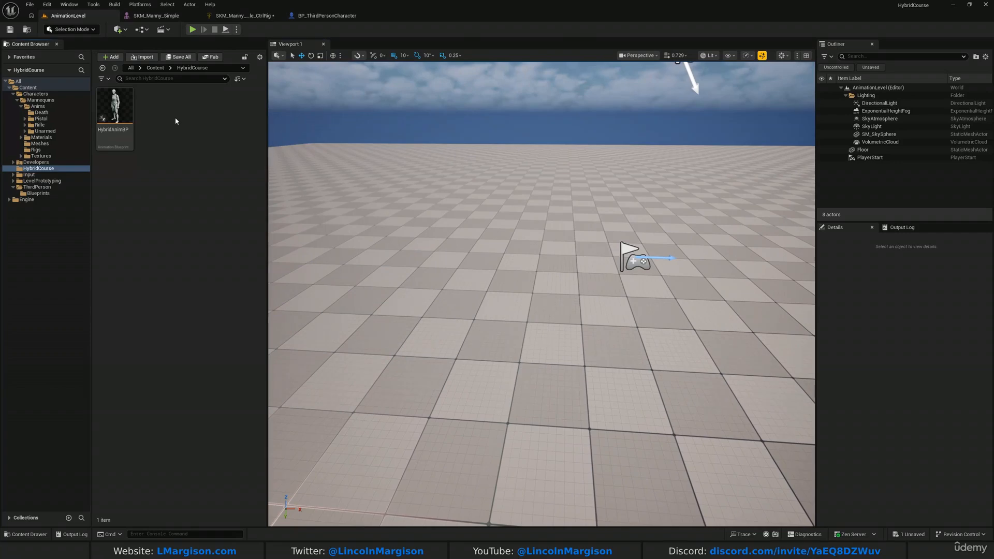
Open HybridAnimBP, widen its event graph area and examine the initialization and update animation events
left_click(111, 110)
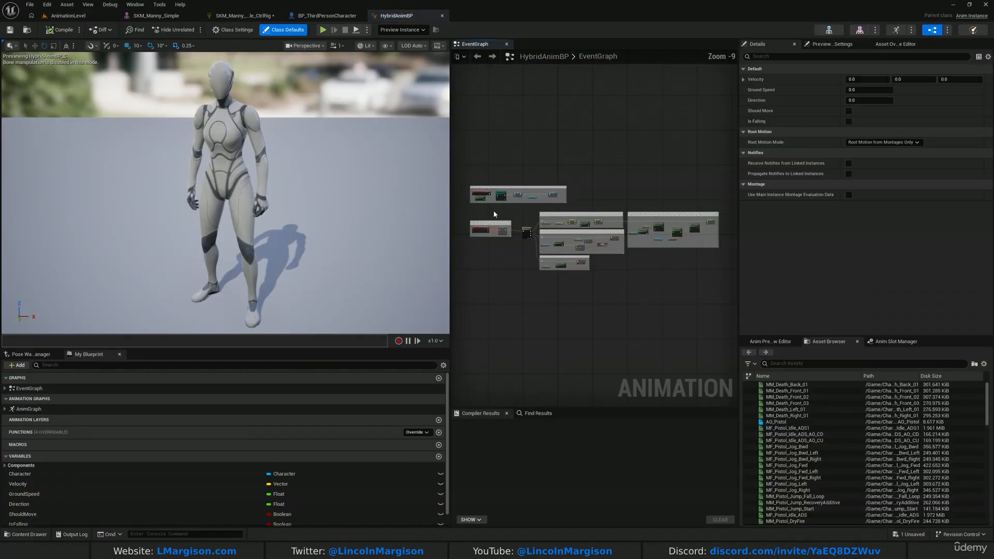
right_click_drag(564, 198, 572, 211)
scroll(480, 239, "up", 7)
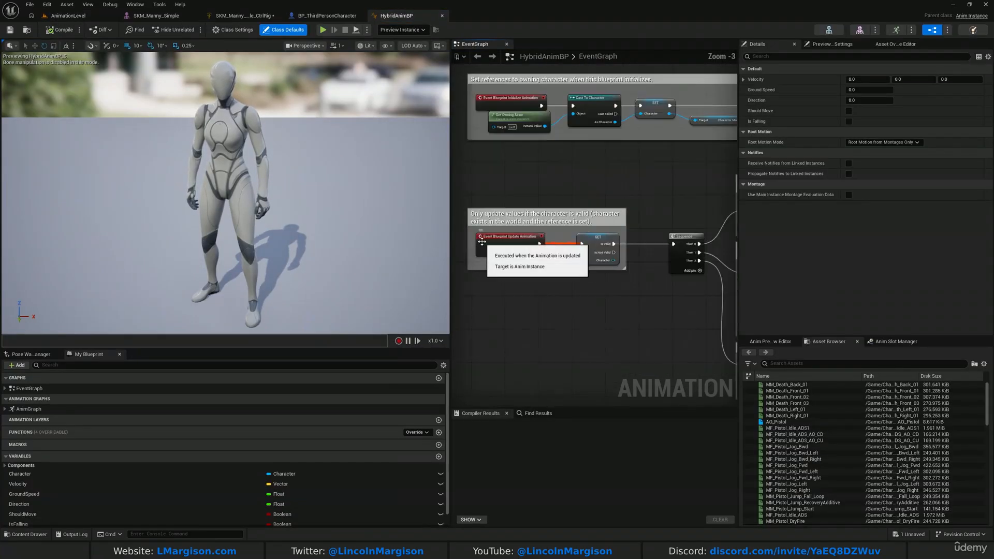
left_click_drag(451, 129, 189, 130)
scroll(300, 174, "up", 1)
right_click_drag(300, 174, 426, 157)
left_click_drag(377, 121, 392, 271)
left_click_drag(370, 172, 393, 259)
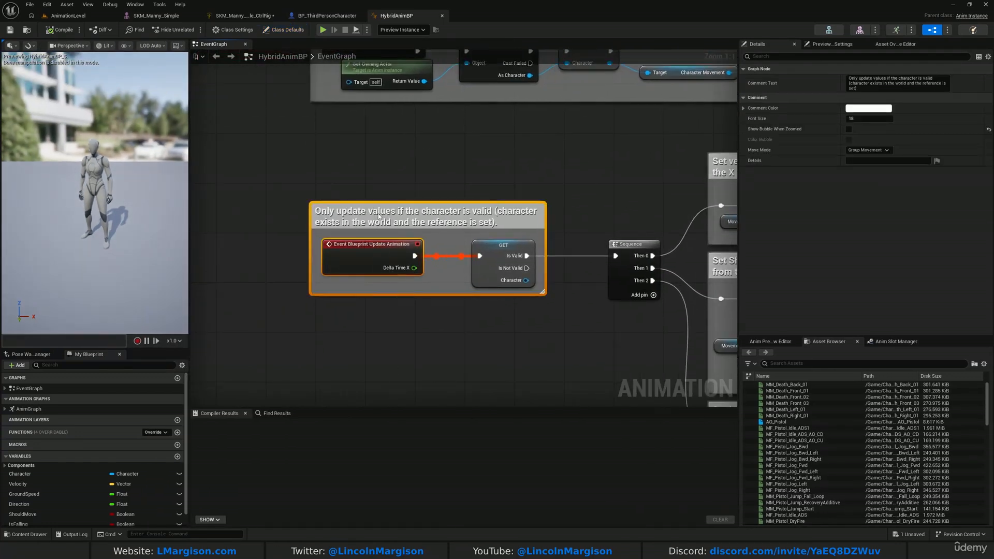
Examine the sequence branches that set velocity, ground speed, Should Move and Is Falling in HybridAnimBP's event graph
right_click_drag(636, 163, 290, 146)
scroll(634, 163, "down", 2)
right_click_drag(626, 144, 735, 151)
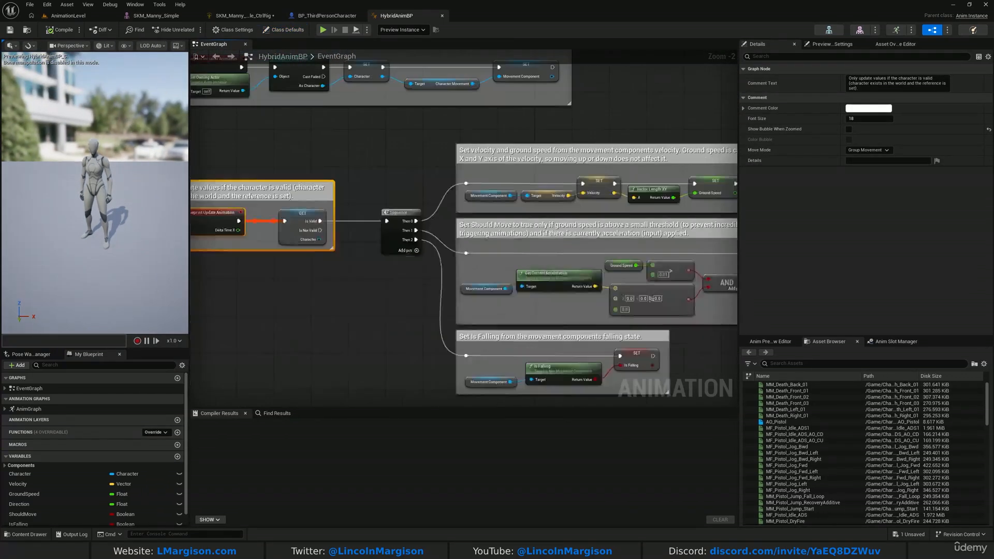
right_click_drag(333, 135, 509, 134)
right_click_drag(599, 154, 313, 149)
right_click_drag(531, 158, 75, 155)
right_click_drag(373, 143, 849, 161)
right_click_drag(311, 209, 612, 185)
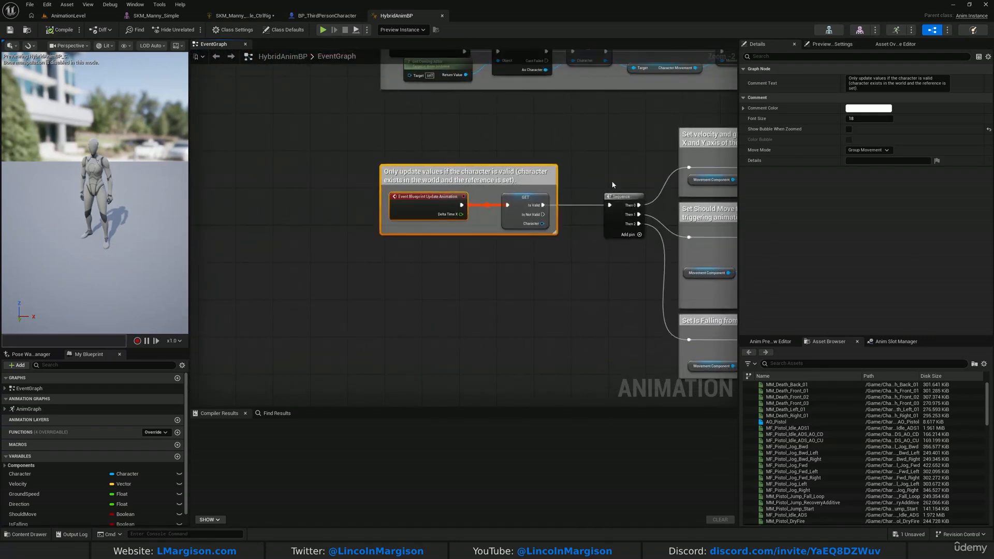
left_click(447, 310)
right_click_drag(432, 141, 397, 201)
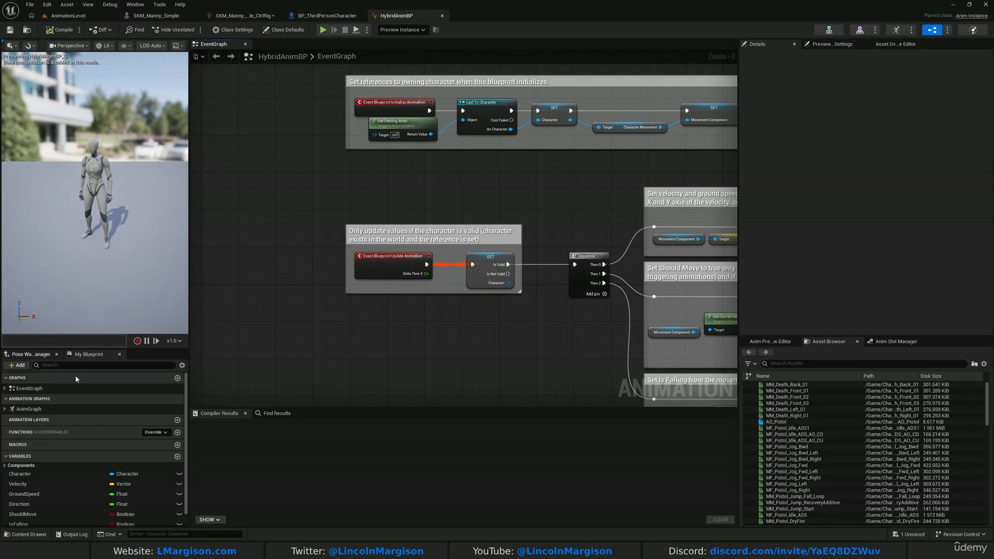
Enlarge HybridAnimBP's blueprint member list and open its AnimGraph
left_click_drag(66, 348, 63, 246)
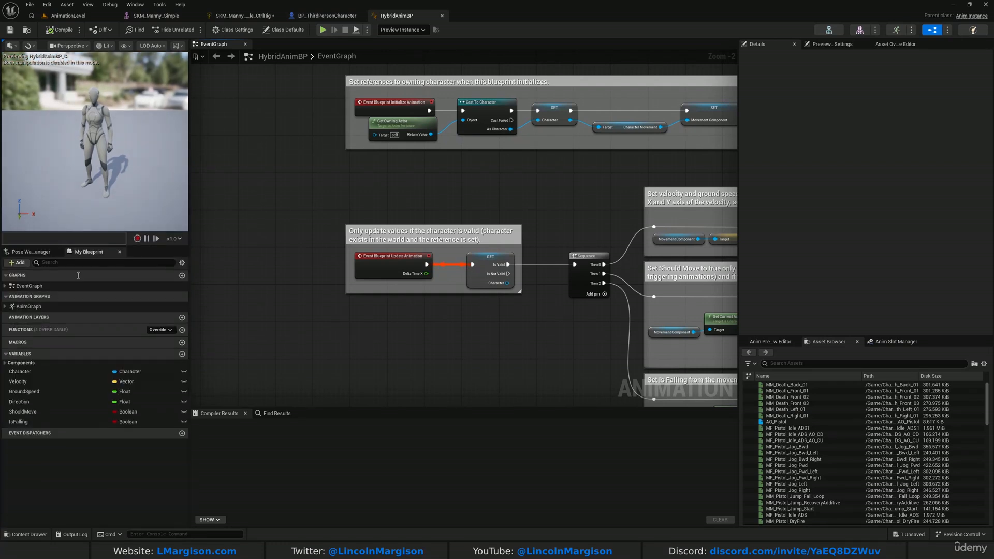
double_click(32, 307)
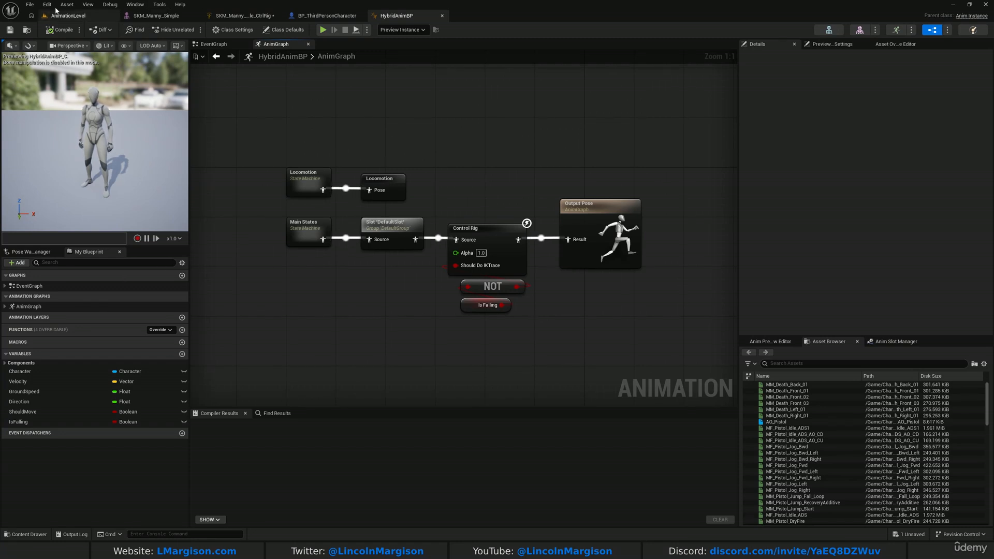
left_click(136, 4)
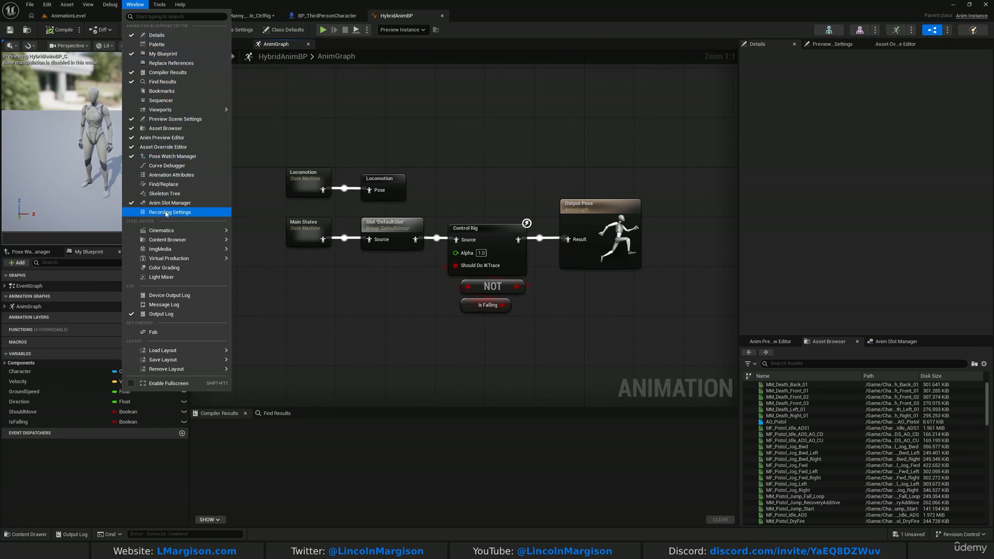
left_click(390, 154)
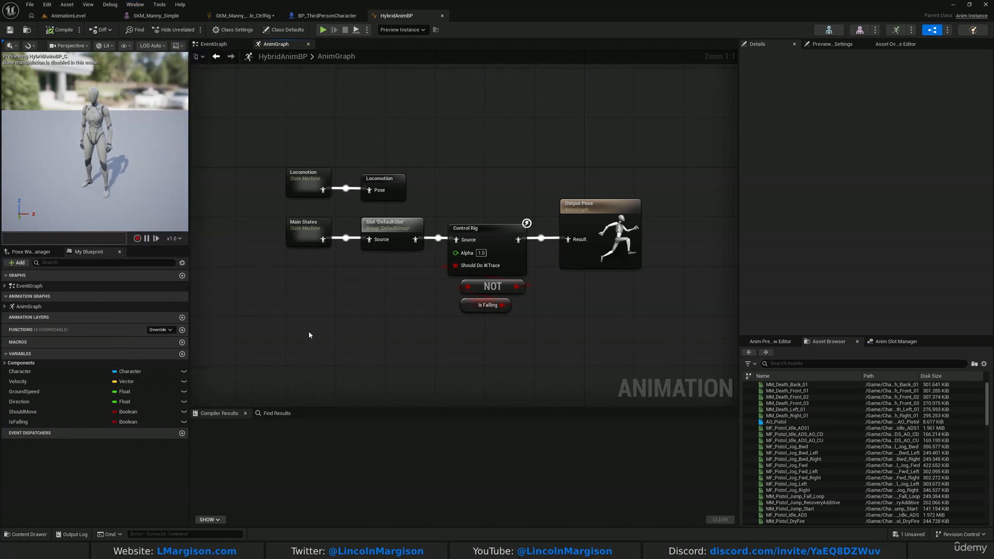
right_click_drag(309, 332, 264, 326)
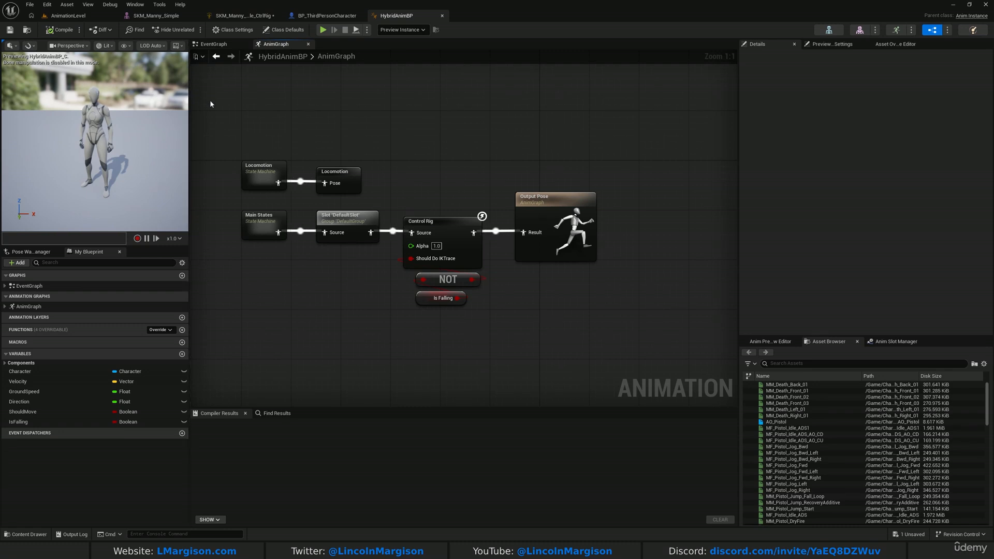
Examine the Locomotion state machine with its cached pose, and the Main States and DefaultSlot nodes in the AnimGraph
left_click_drag(213, 100, 268, 176)
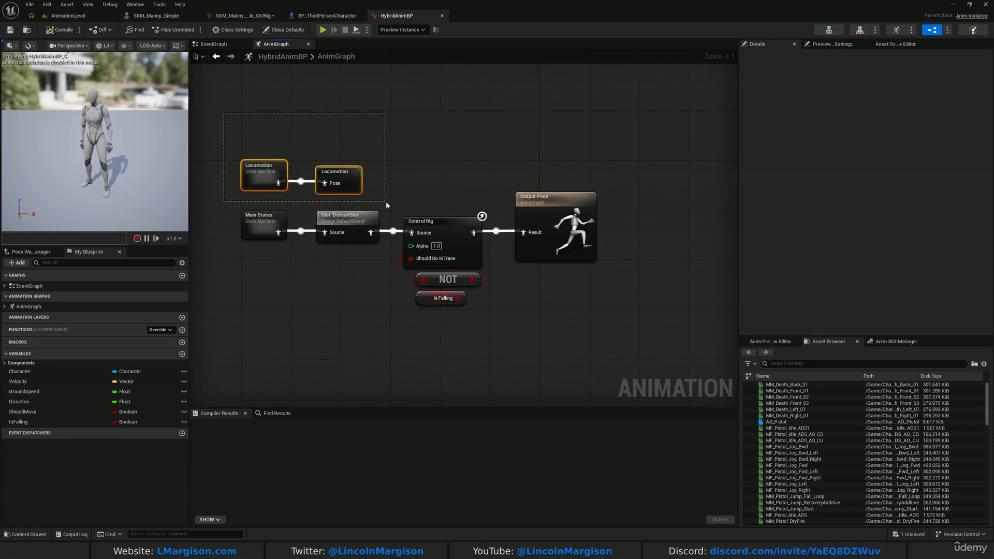
left_click_drag(386, 202, 387, 202)
left_click_drag(203, 110, 387, 206)
left_click_drag(216, 111, 389, 202)
left_click(327, 74)
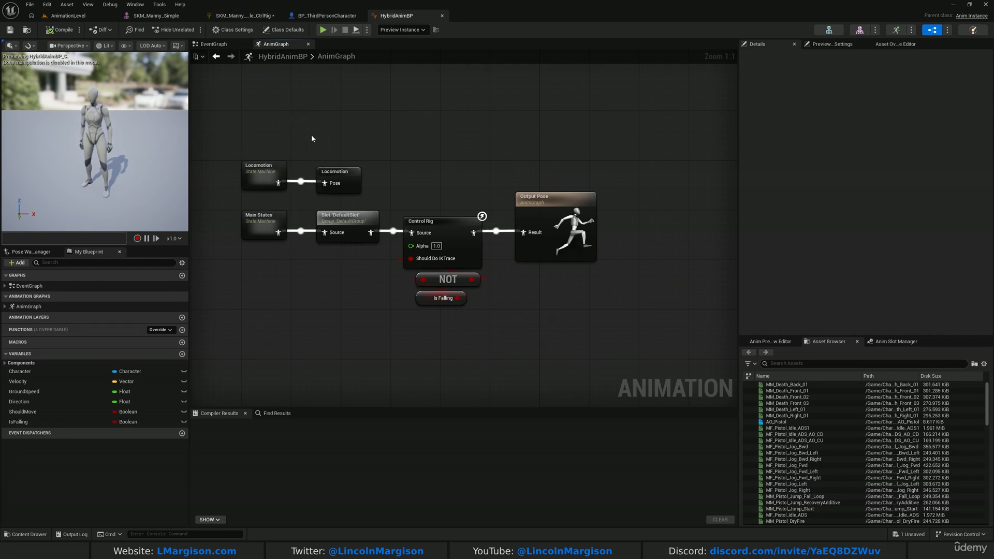
left_click(275, 235)
left_click(371, 216)
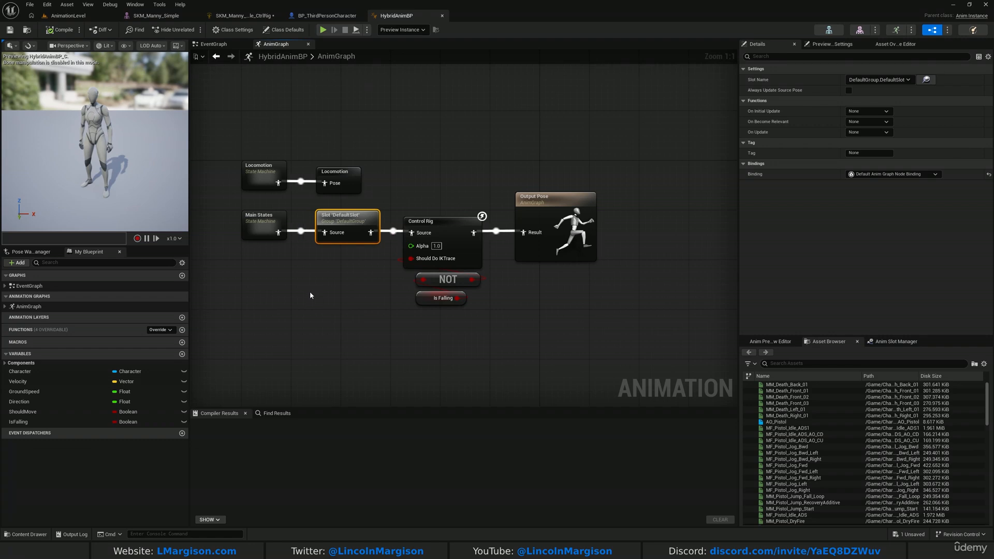
left_click_drag(296, 306, 390, 195)
left_click(390, 194)
Place a Mesh component reference below the jump input nodes in BP_ThirdPersonCharacter's EventGraph, leaving it unconnected
left_click(311, 14)
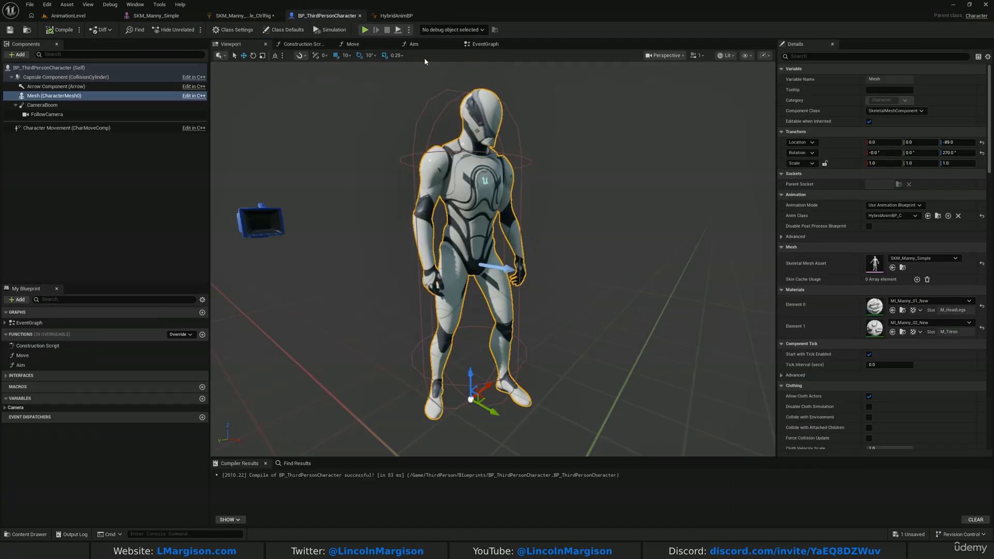
left_click(486, 45)
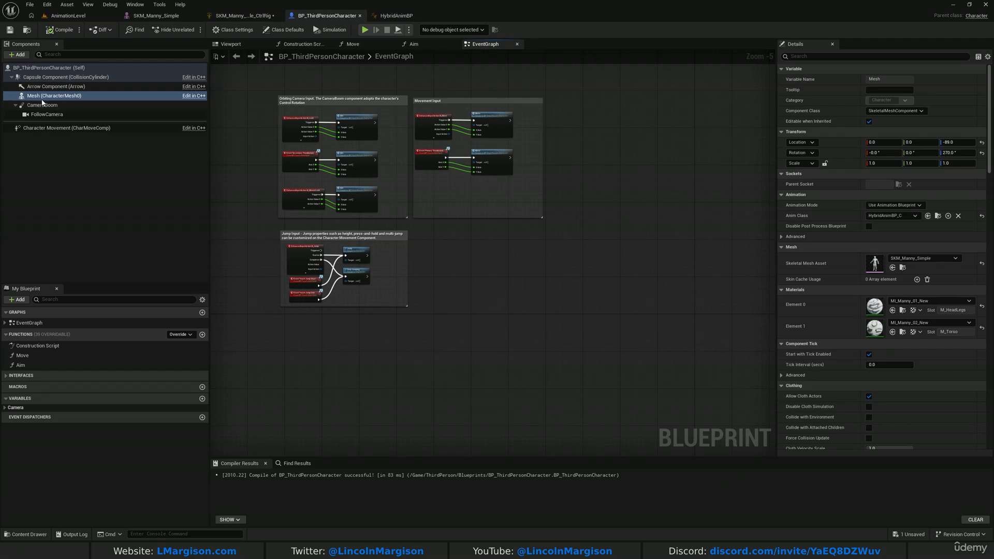
left_click_drag(52, 96, 386, 349)
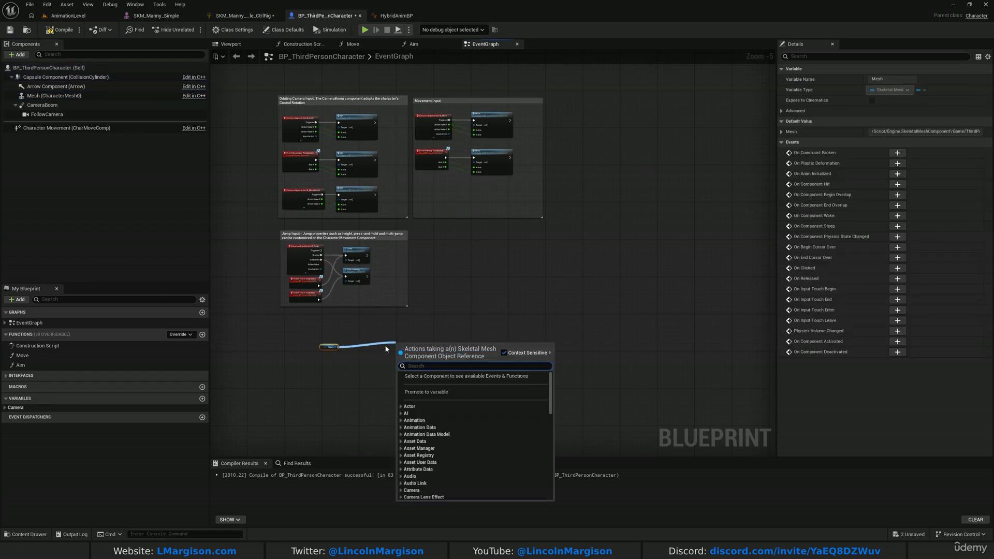
left_click(359, 403)
left_click_drag(304, 344, 339, 372)
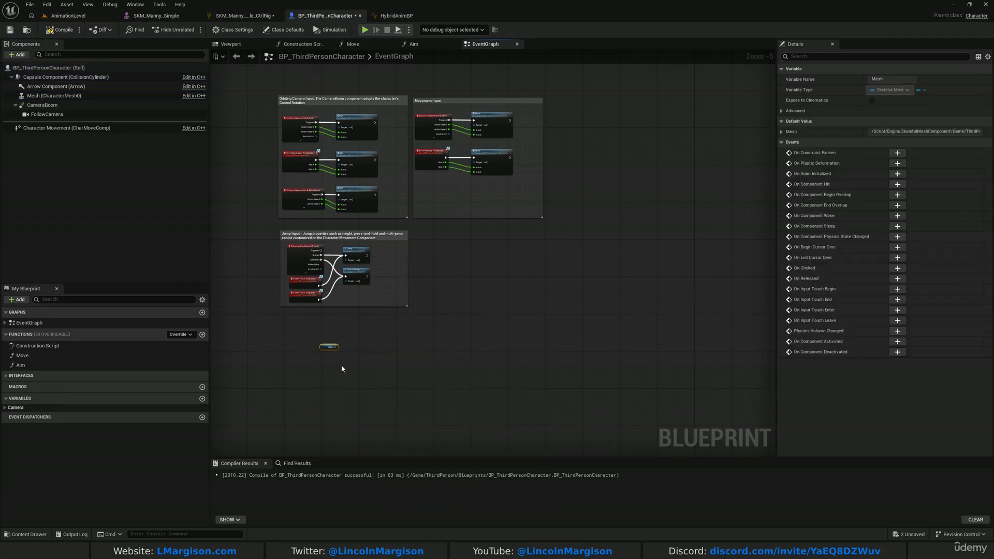
Return to HybridAnimBP's AnimGraph and examine the DefaultSlot node's settings and its place after Main States
left_click(397, 15)
right_click_drag(318, 304, 337, 309)
left_click(365, 228)
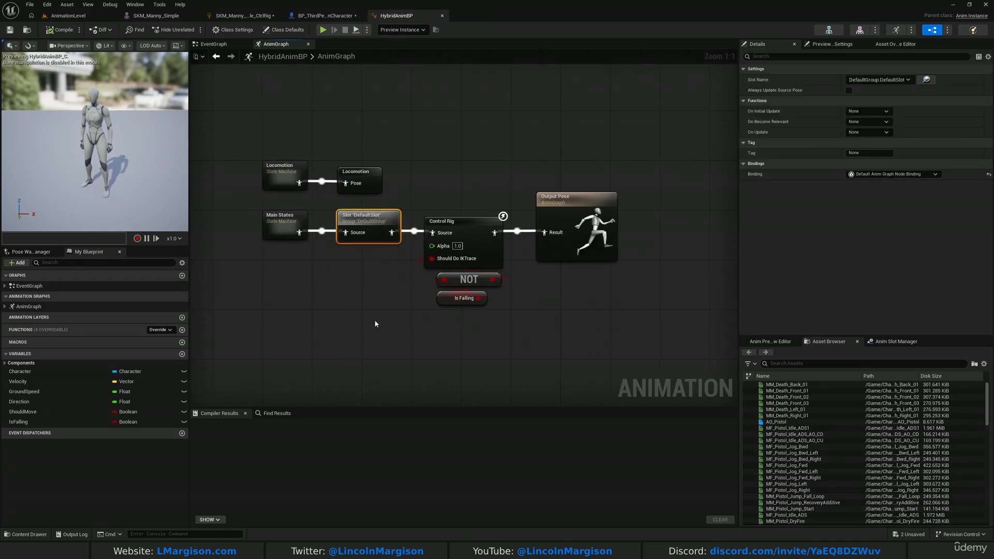
right_click_drag(346, 281, 366, 313)
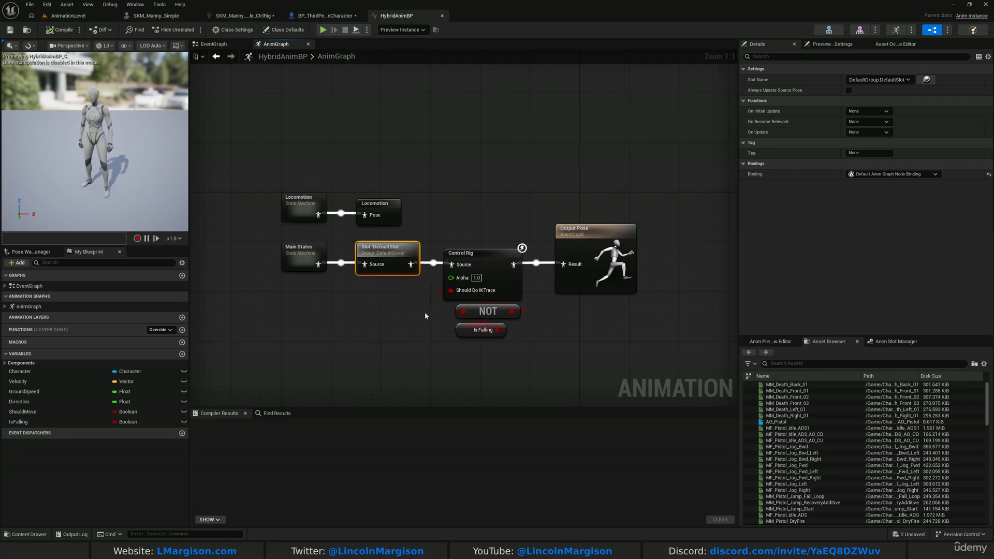
left_click_drag(426, 313, 364, 235)
left_click_drag(288, 314, 399, 240)
left_click(459, 202)
Examine how the Control Rig node, its inverted Is Falling input and the Output Pose node finish the AnimGraph
right_click_drag(539, 191, 408, 157)
left_click_drag(306, 196, 606, 358)
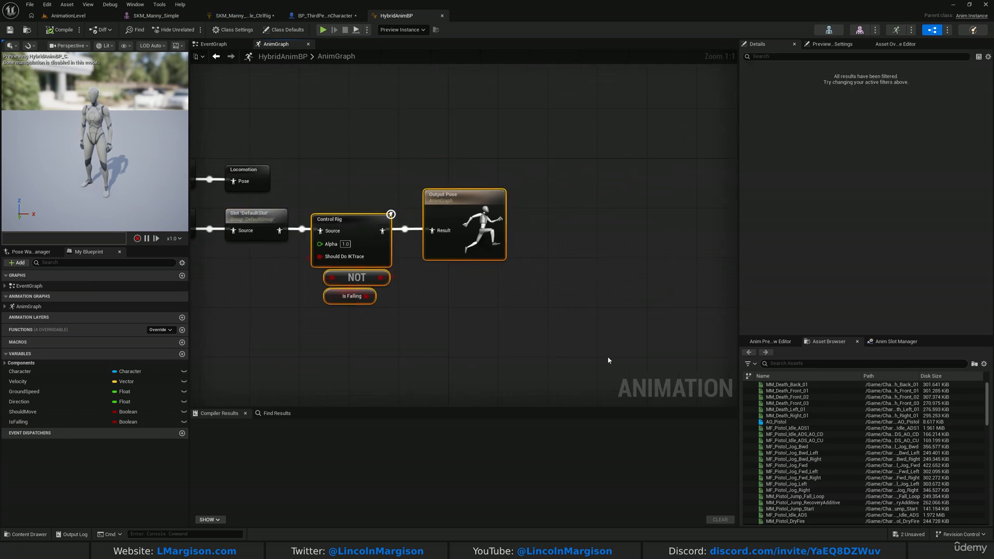
left_click(608, 359)
right_click_drag(453, 192, 454, 162)
left_click_drag(305, 161, 536, 330)
right_click_drag(316, 131, 509, 124)
left_click_drag(413, 261, 487, 120)
left_click(578, 101)
right_click_drag(579, 101, 432, 133)
left_click_drag(369, 120, 401, 337)
left_click(399, 336)
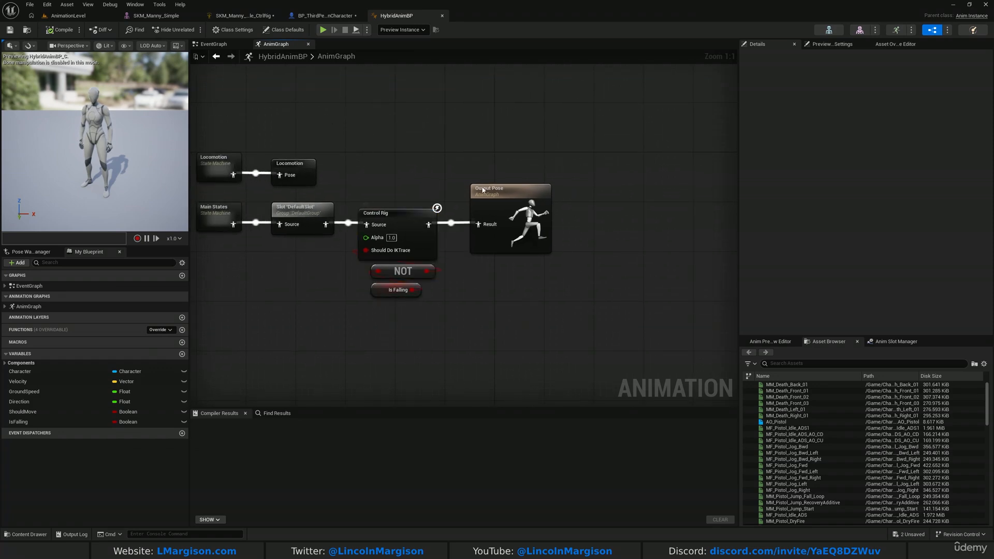
Open CR_Mannequin_FootIK from the Control Rig node, examine its Forwards Solve graph and close it
left_click(388, 218)
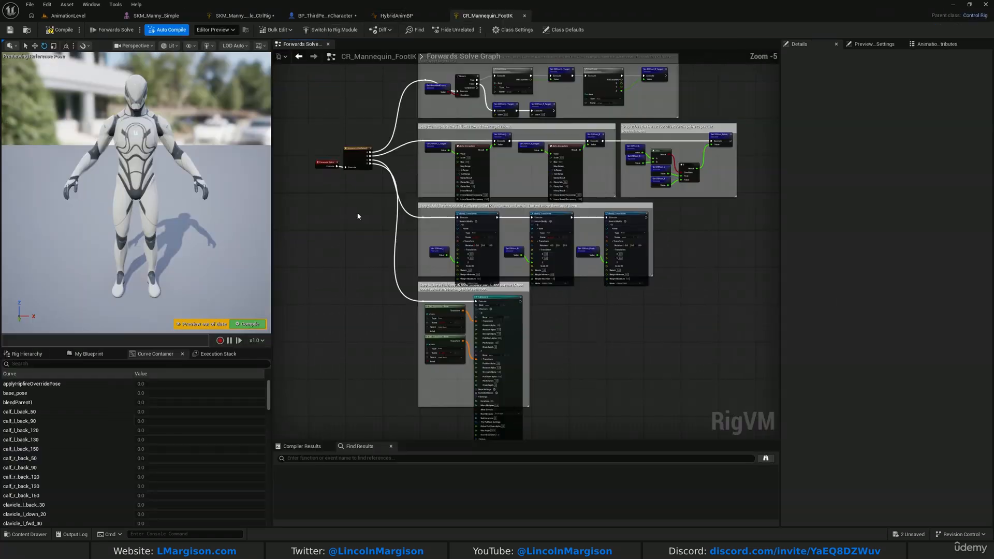
right_click_drag(404, 234, 409, 298)
scroll(362, 202, "up", 5)
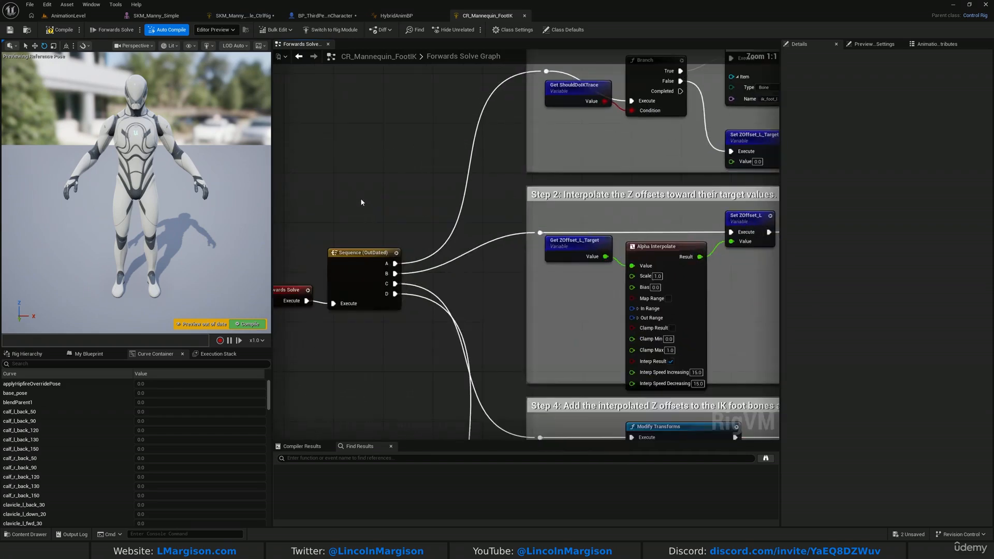
right_click_drag(614, 214, 311, 322)
right_click_drag(171, 182, 170, 150)
right_click_drag(360, 172, 432, 110)
scroll(279, 164, "down", 1)
scroll(279, 164, "down", 2)
right_click_drag(484, 222, 506, 91)
right_click_drag(426, 366, 434, 137)
right_click_drag(611, 54, 591, 403)
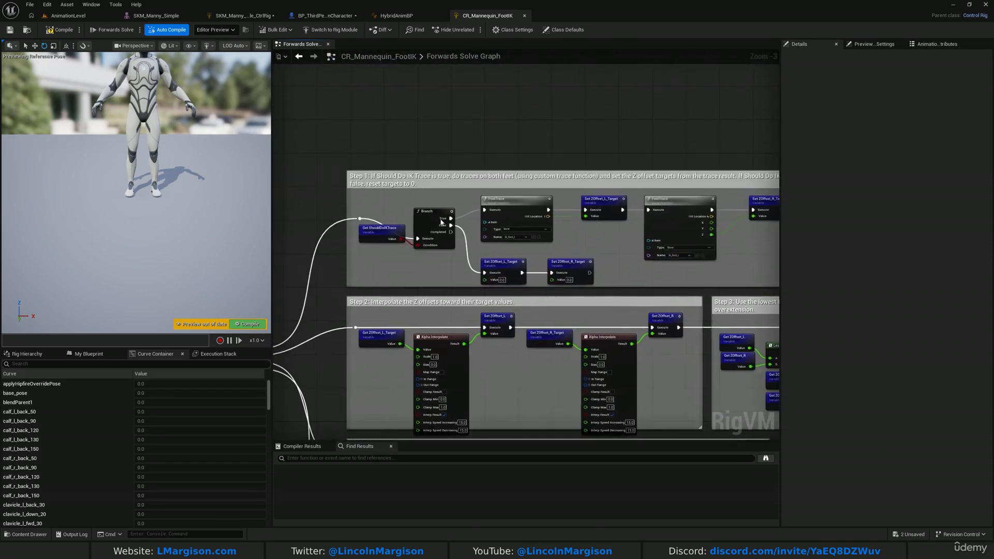
left_click(524, 15)
Move the Output Pose node well away from the Control Rig node to make room in the AnimGraph
left_click(505, 193)
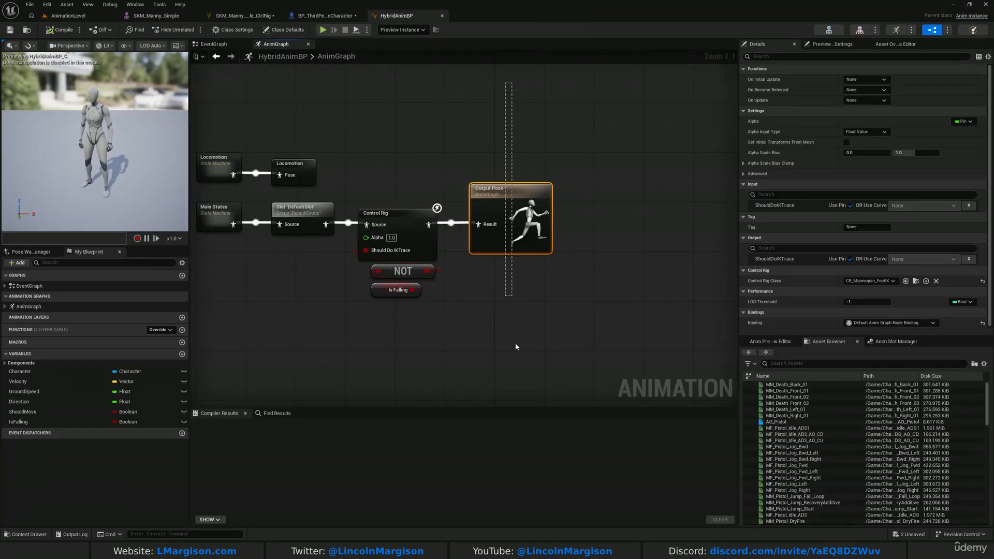
left_click_drag(505, 194, 711, 194)
right_click_drag(654, 196, 397, 171)
left_click_drag(471, 168, 613, 168)
right_click_drag(345, 138, 515, 154)
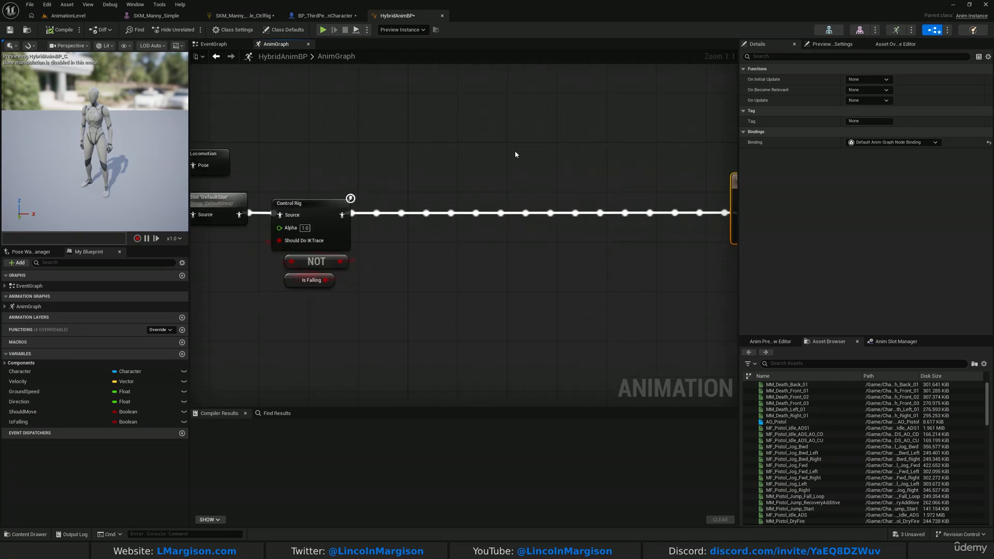
Add the MF_Pistol_Jog_Bwd animation to the AnimGraph, connect it to Output Pose and compile HybridAnimBP
left_click_drag(787, 447, 590, 176)
right_click_drag(625, 264, 457, 272)
left_click_drag(475, 204, 573, 222)
left_click(522, 244)
left_click(50, 30)
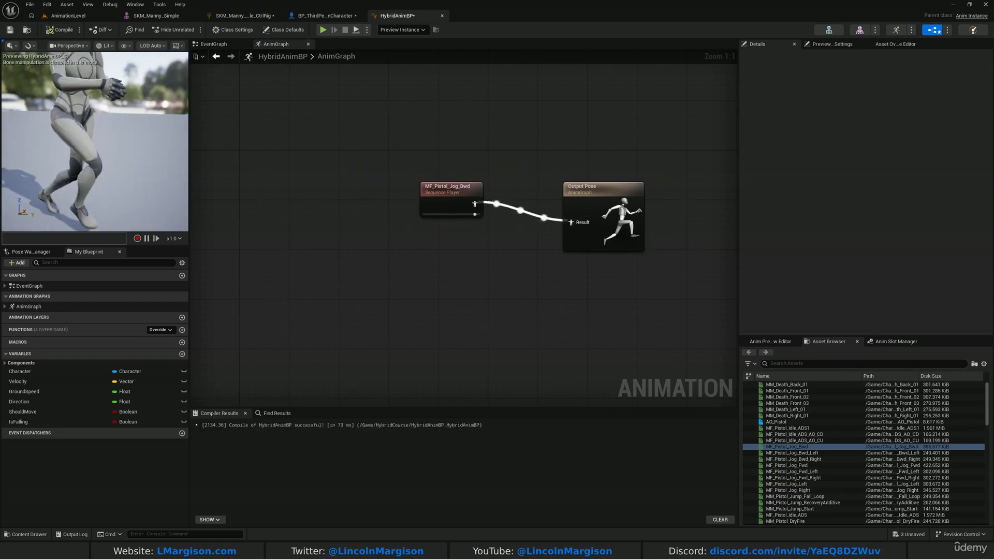
Enable Loop Animation on the MF_Pistol_Jog_Bwd sequence player and recompile the animation blueprint
left_click_drag(454, 140, 434, 447)
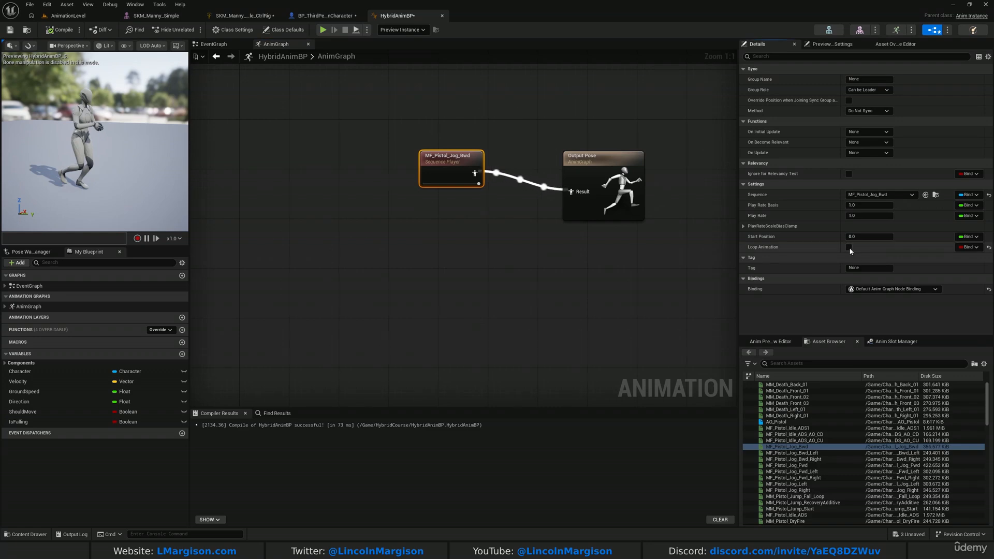
left_click(849, 247)
left_click(61, 30)
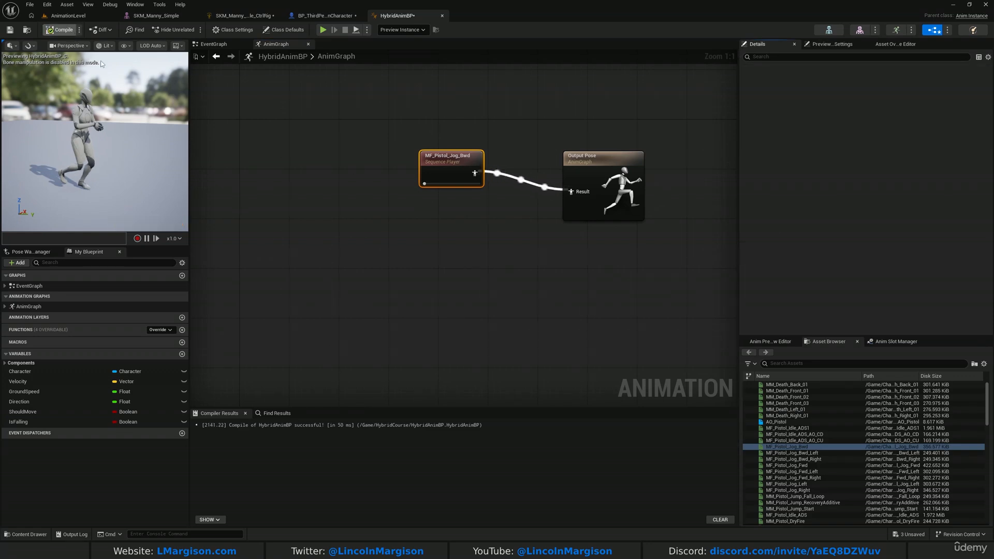
Play AnimationLevel to check the pistol jog animation on the character, and stop the session
left_click(67, 17)
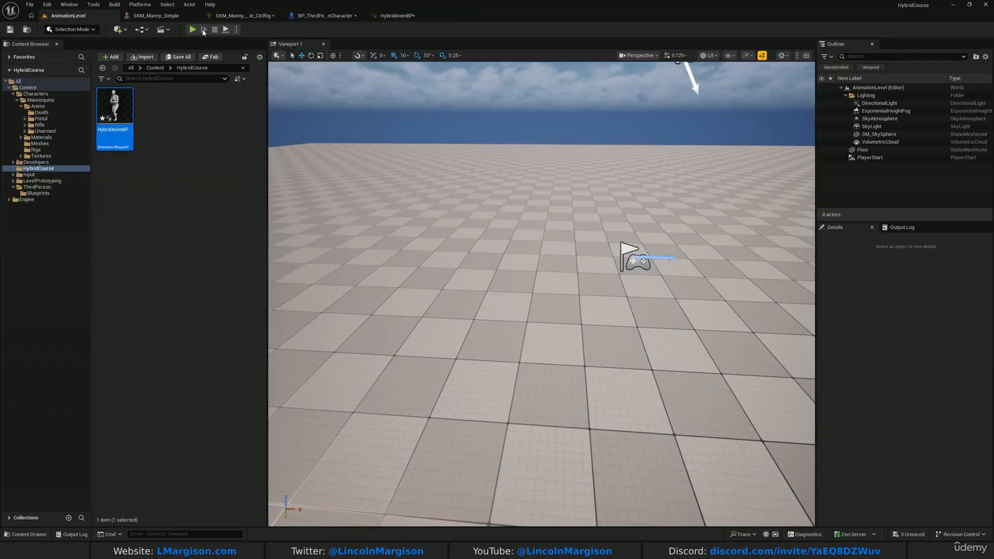
left_click(192, 29)
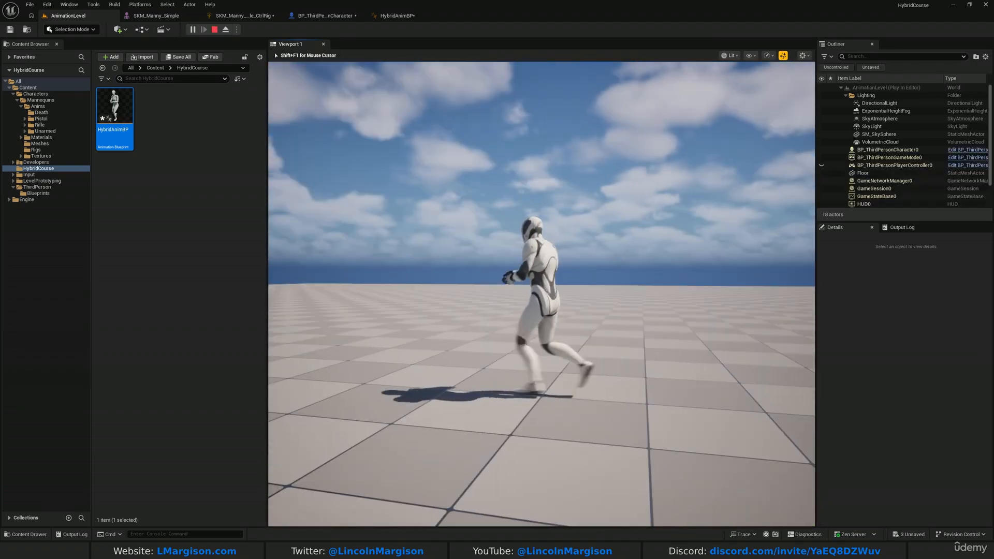
key("Escape")
Reconnect the Control Rig node's output to the Output Pose result in HybridAnimBP's AnimGraph
left_click(399, 15)
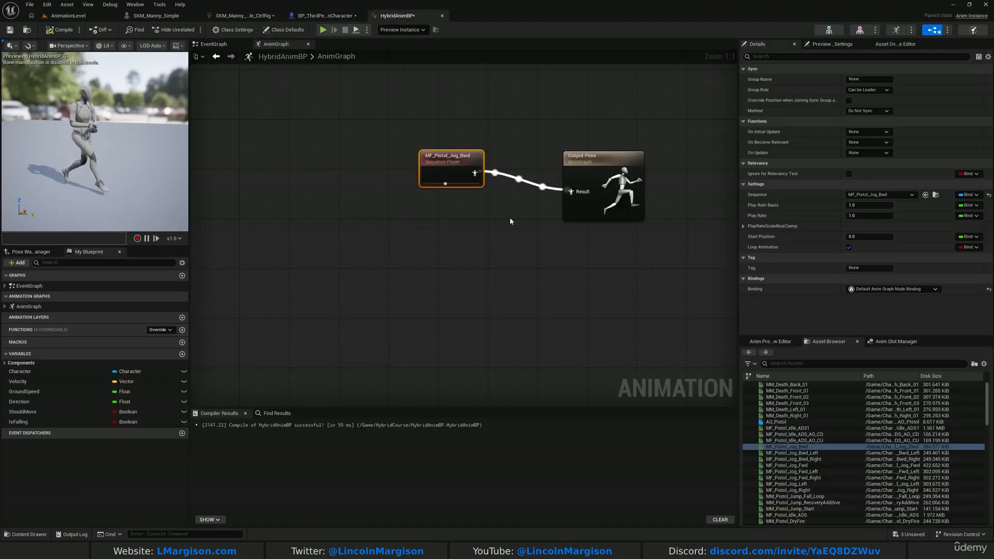
scroll(573, 308, "down", 3)
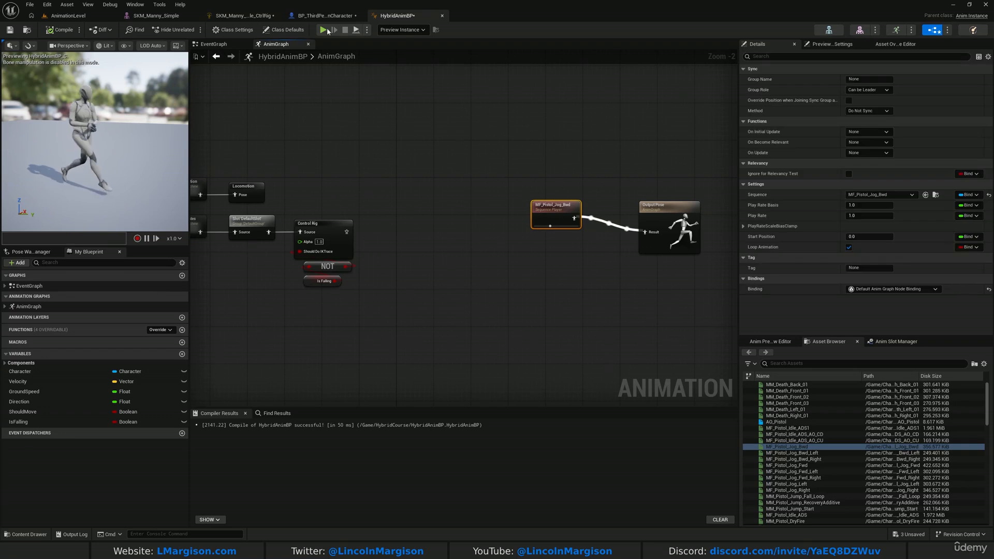
left_click_drag(348, 232, 645, 232)
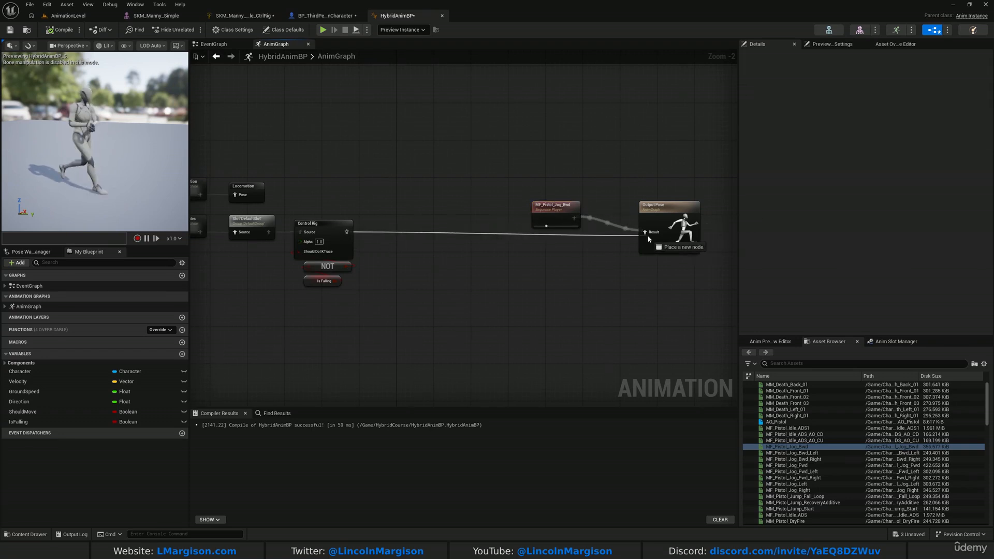
Delete the MF_Pistol_Jog_Bwd sequence player from the AnimGraph, then compile and save HybridAnimBP
left_click(554, 205)
key("Delete")
left_click(69, 32)
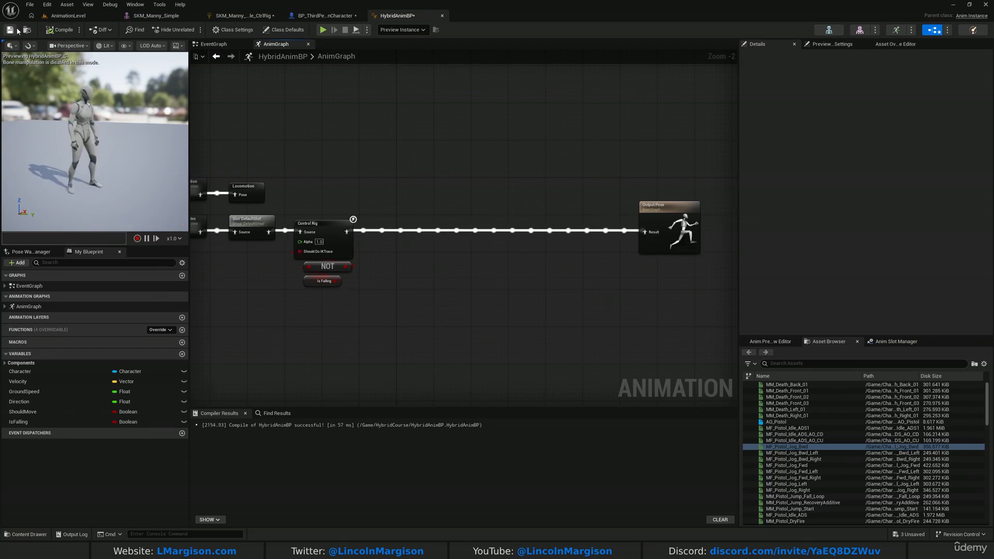
mouse_move(102, 154)
right_mouse_down()
mouse_move(125, 156)
mouse_move(102, 154)
right_mouse_up()
scroll(456, 187, "up", 2)
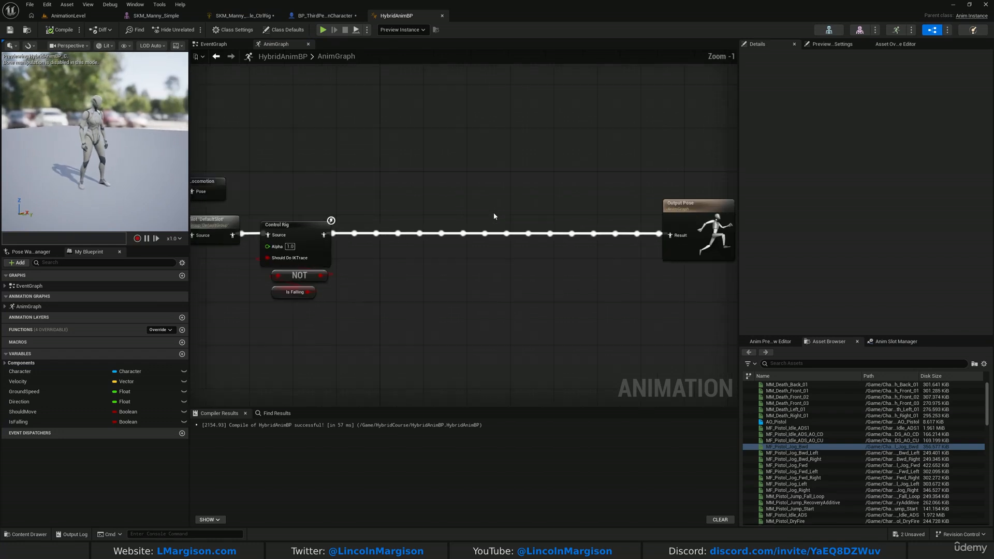
Add a second Control Rig node before Output Pose and connect the existing Control Rig's output to its Source
right_click(465, 184)
type("control rig")
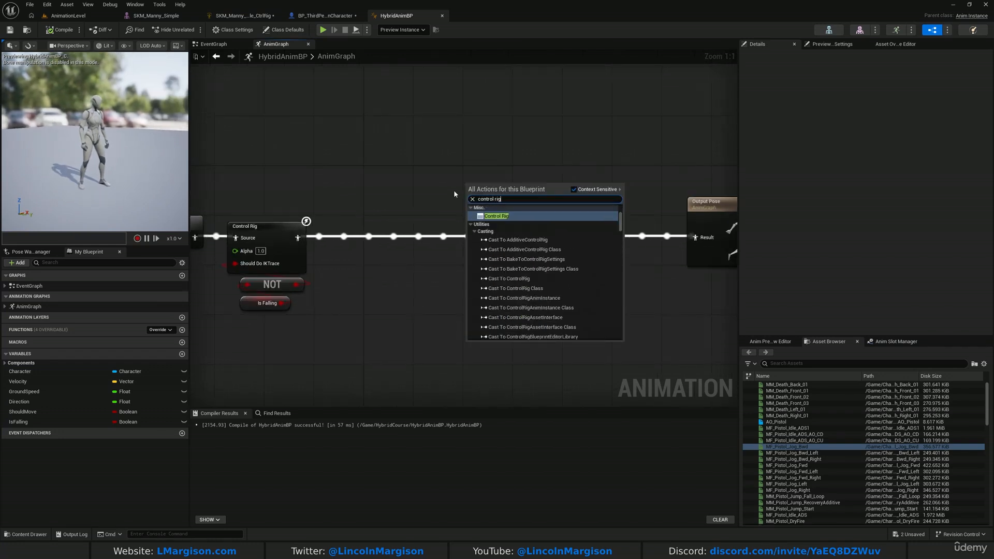
left_click(496, 216)
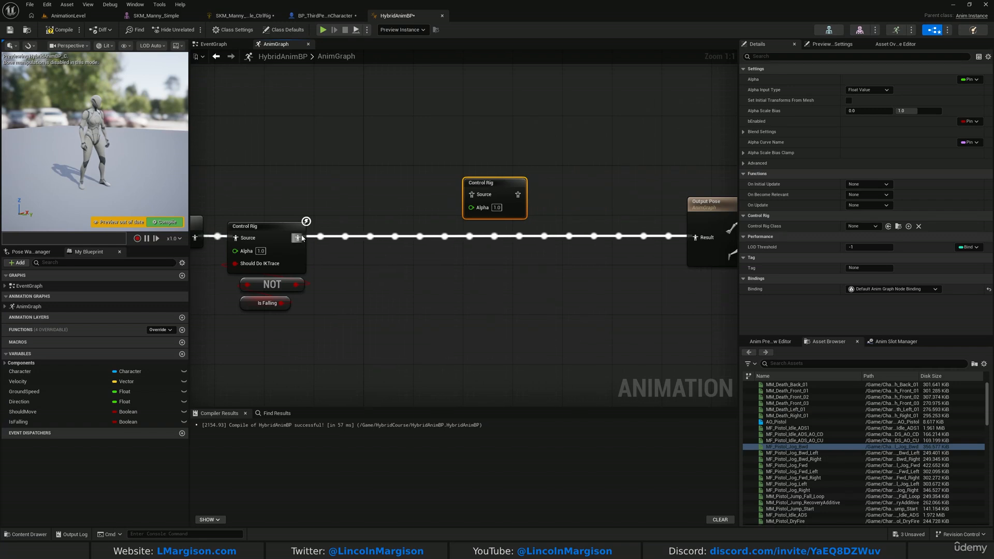
left_click_drag(499, 180, 499, 218)
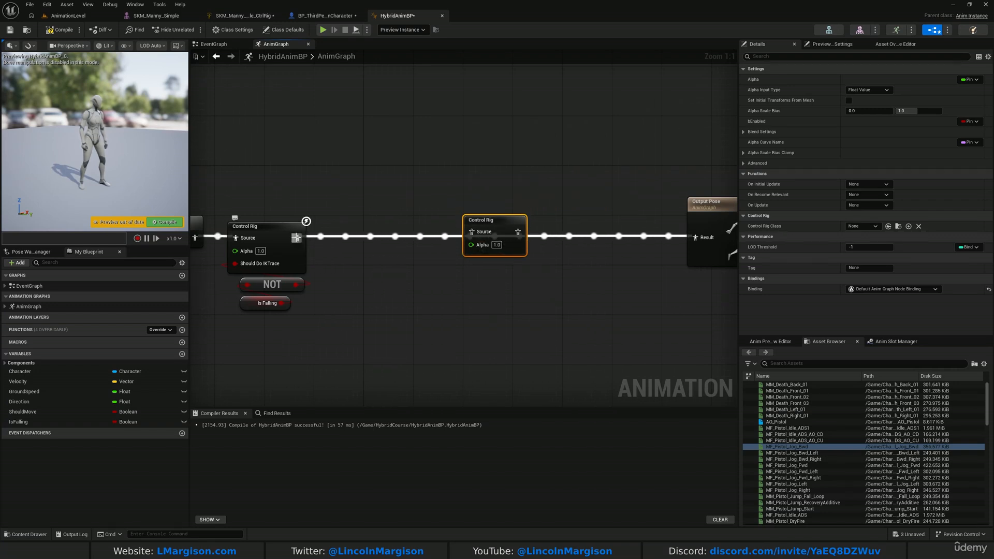
right_click_drag(339, 172, 544, 169)
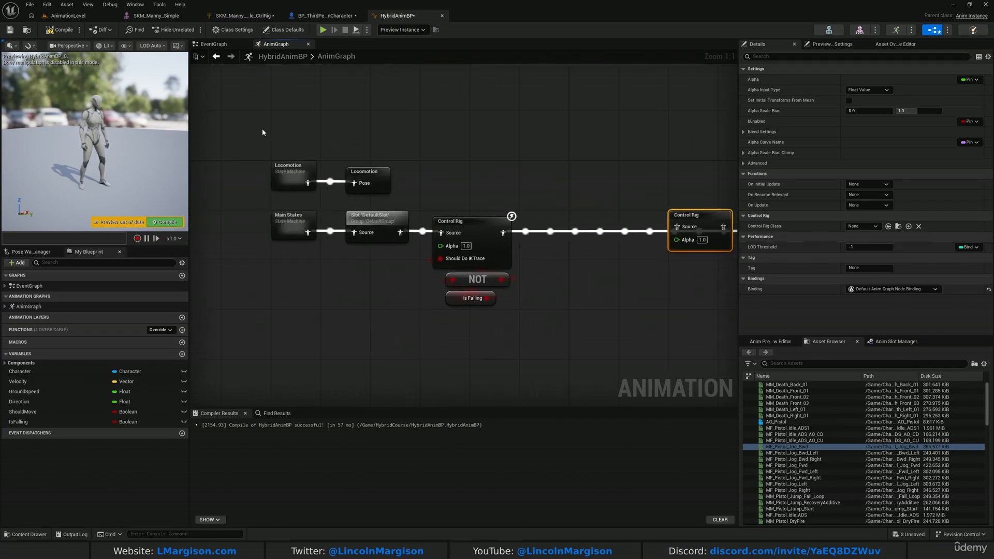
left_click_drag(261, 130, 532, 372)
right_click_drag(551, 330, 348, 308)
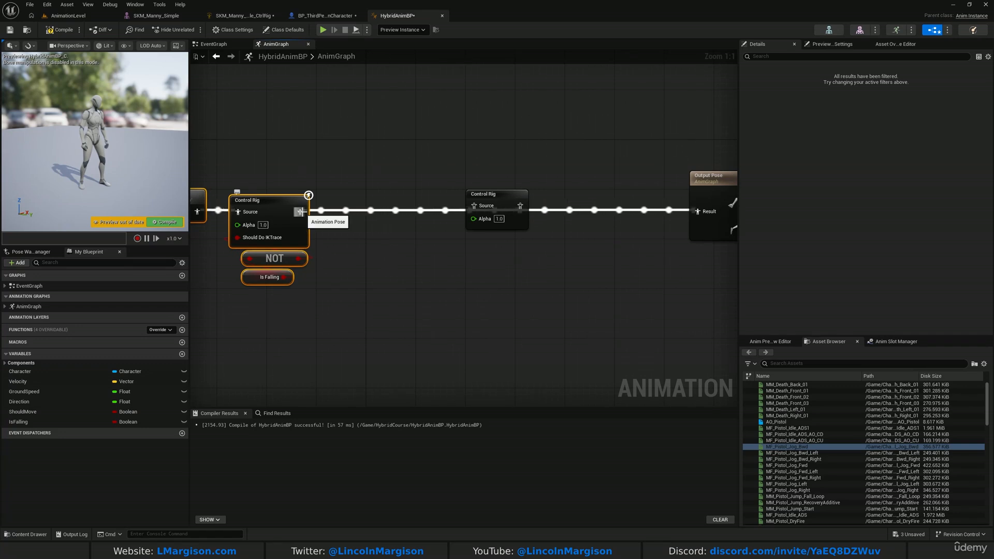
left_click_drag(310, 211, 501, 186)
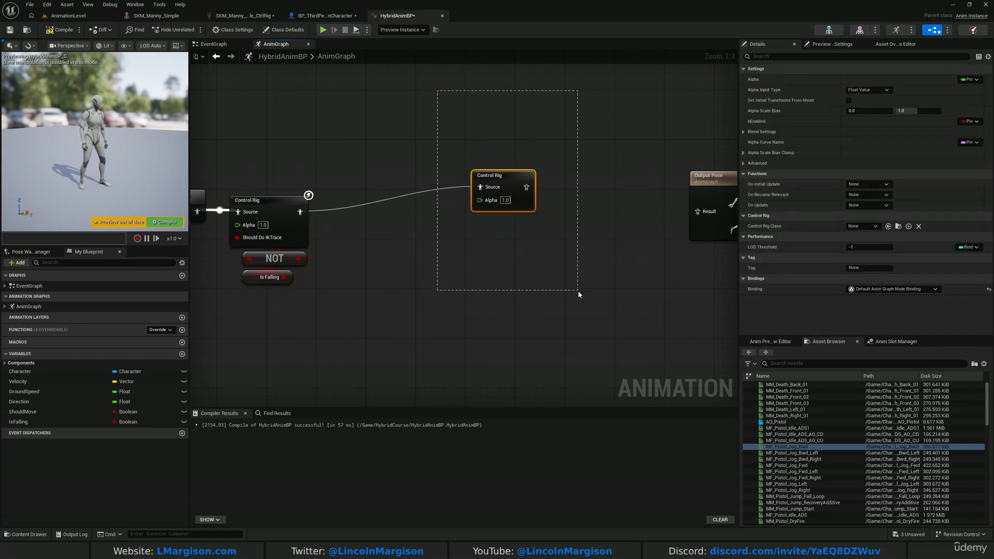
Connect the new Control Rig node's output to the Output Pose result, line it up beside Output Pose, and compile HybridAnimBP
left_click_drag(552, 289, 552, 291)
right_click_drag(364, 162, 603, 218)
left_click_drag(294, 173, 589, 365)
right_click_drag(592, 361, 287, 339)
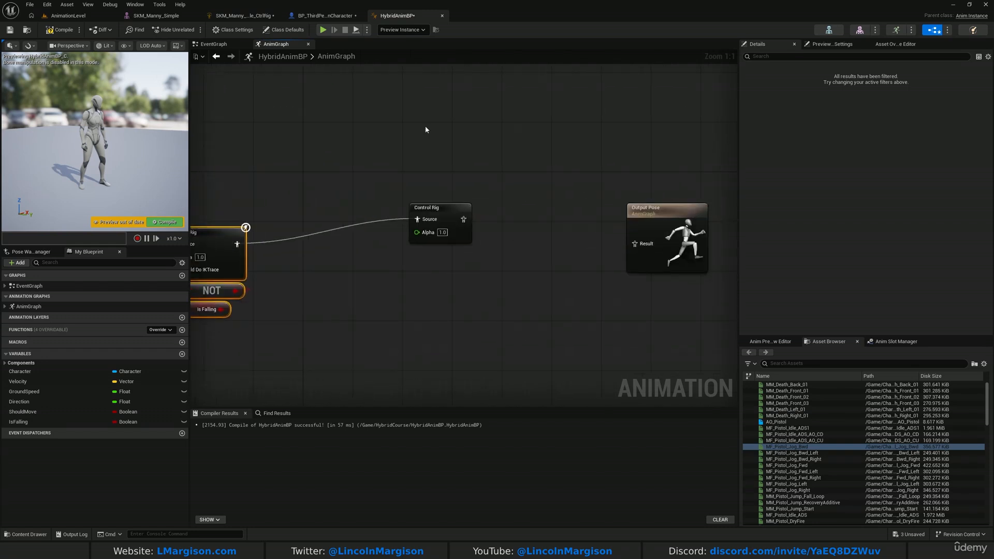
left_click_drag(425, 127, 477, 298)
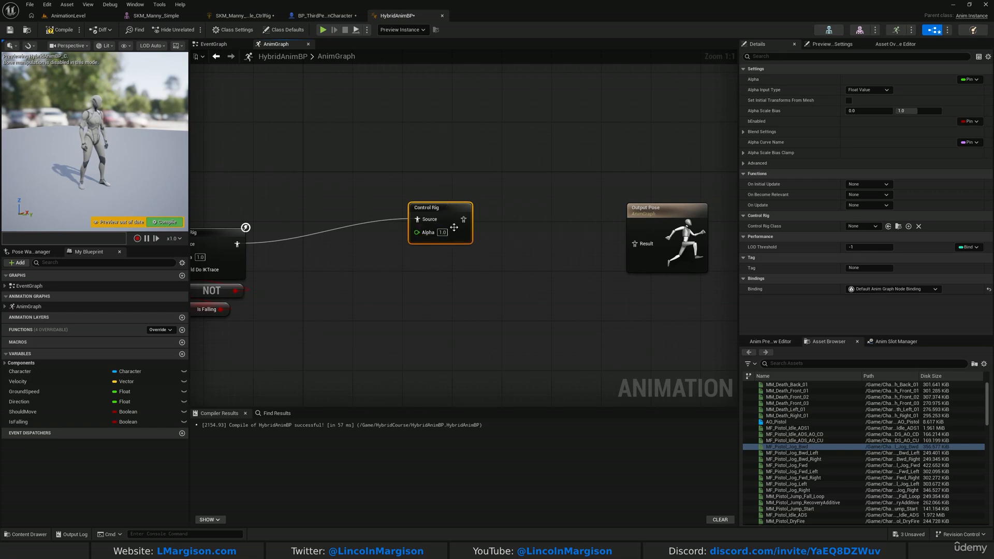
mouse_move(454, 227)
left_mouse_down()
mouse_move(466, 254)
mouse_move(448, 239)
left_mouse_up()
left_click_drag(644, 251, 642, 247)
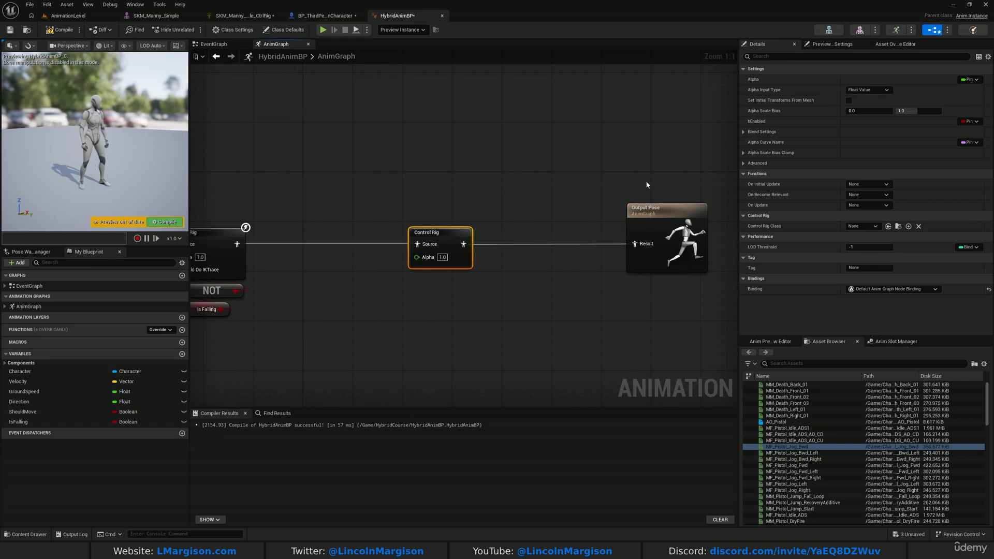
left_click(653, 262)
right_click_drag(664, 79, 664, 70)
left_click_drag(427, 235, 509, 234)
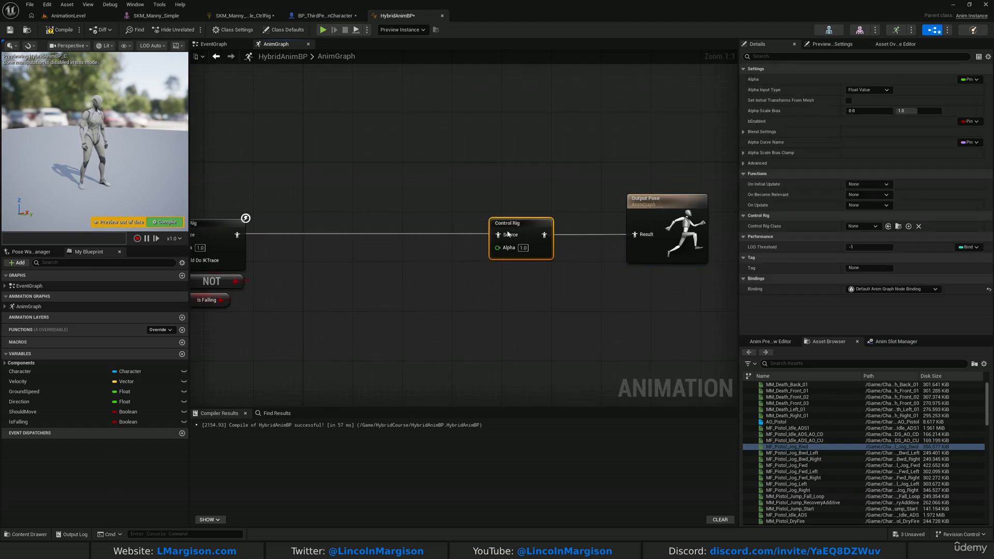
left_click(62, 30)
left_click(445, 435)
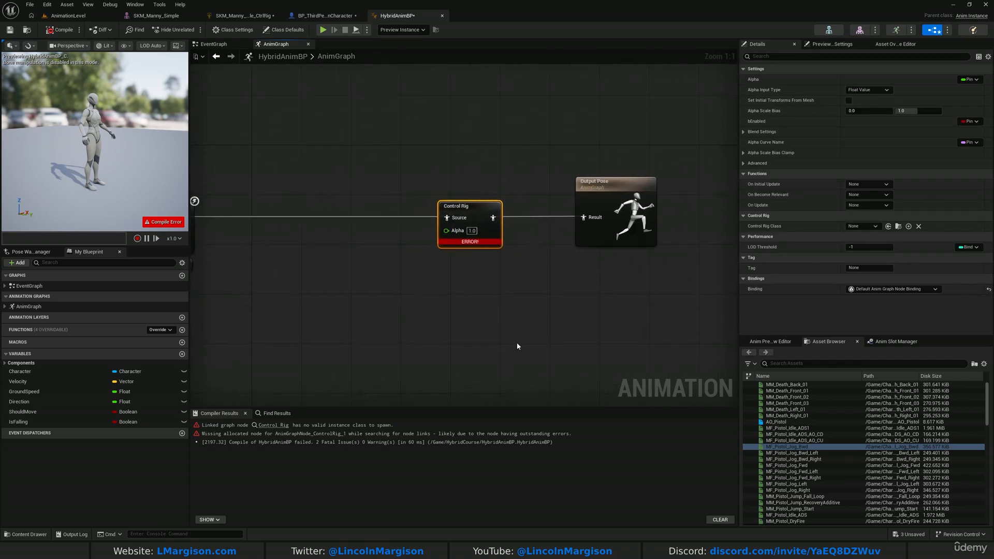
Return to AnimationLevel and open the Meshes folder under Characters/Mannequins in the content browser
left_click(239, 15)
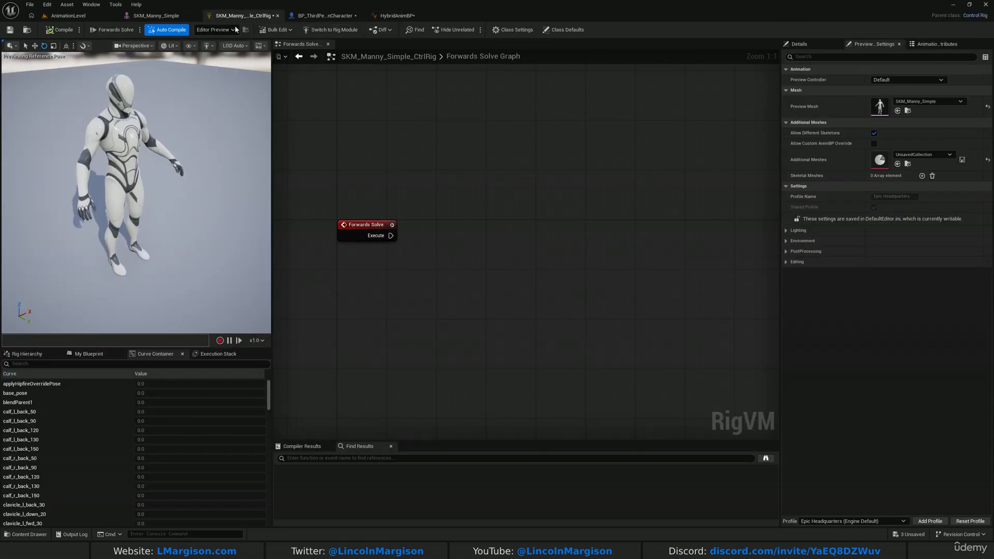
left_click(65, 20)
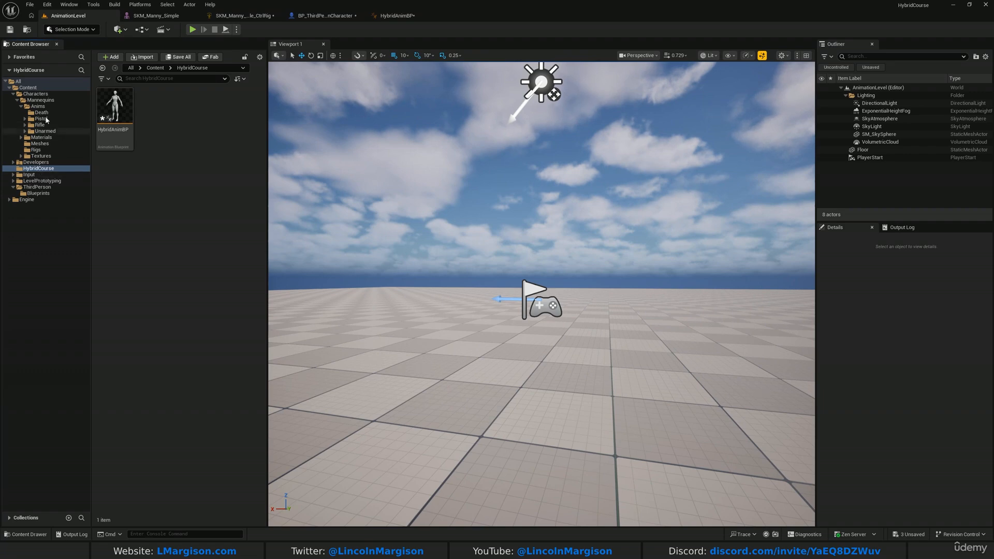
left_click(47, 100)
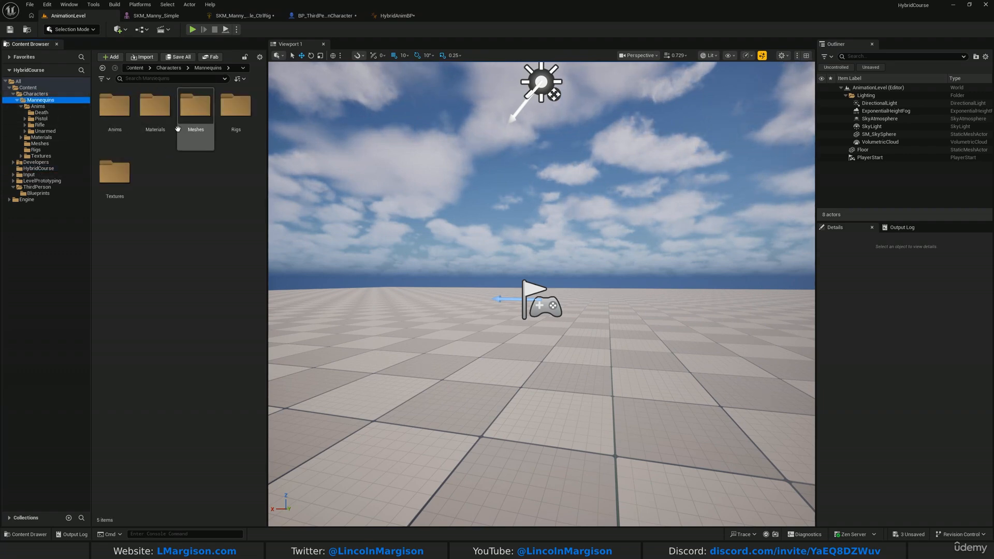
double_click(207, 109)
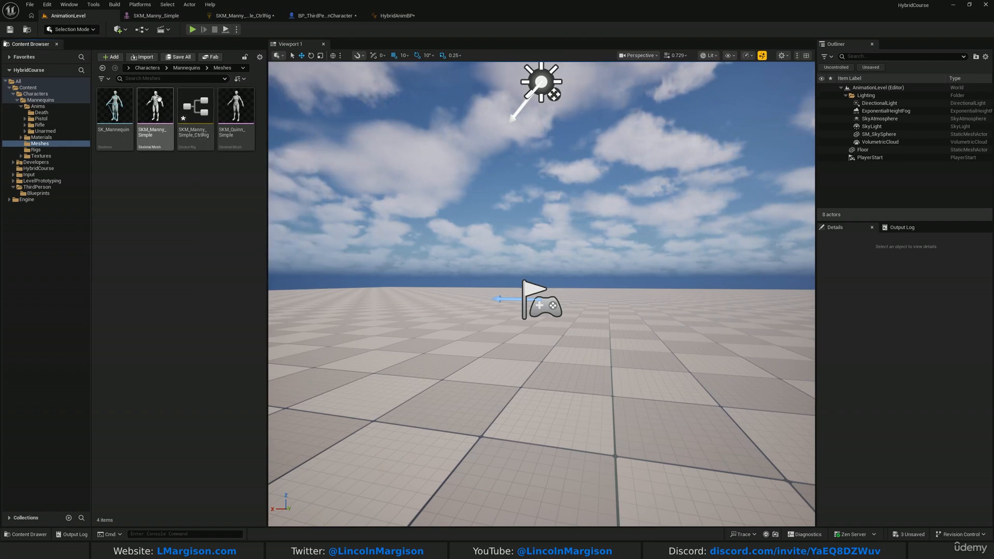
Review the Control Rig option among the assets that can be created from the SKM_Manny_Simple mesh
right_click(158, 98)
mouse_move(210, 137)
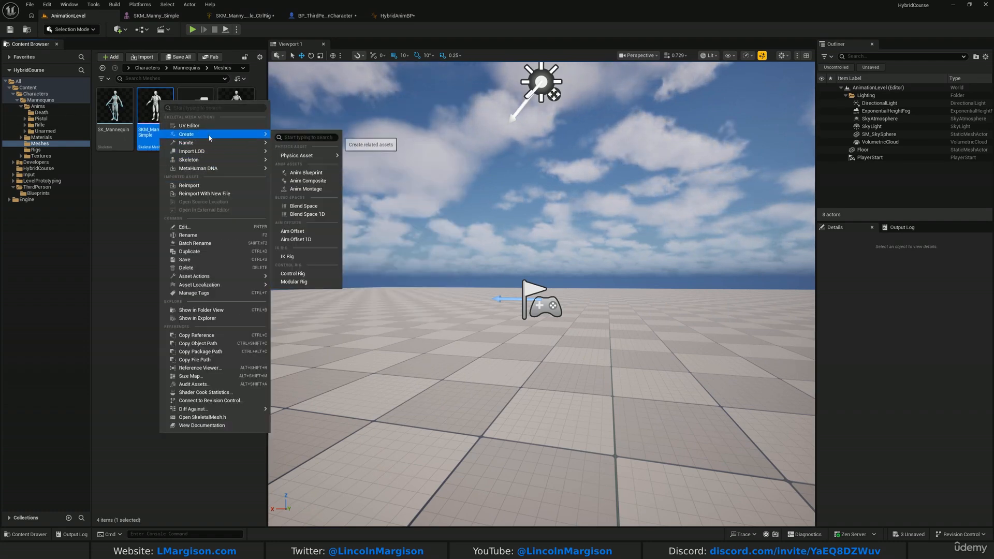
left_click(293, 274)
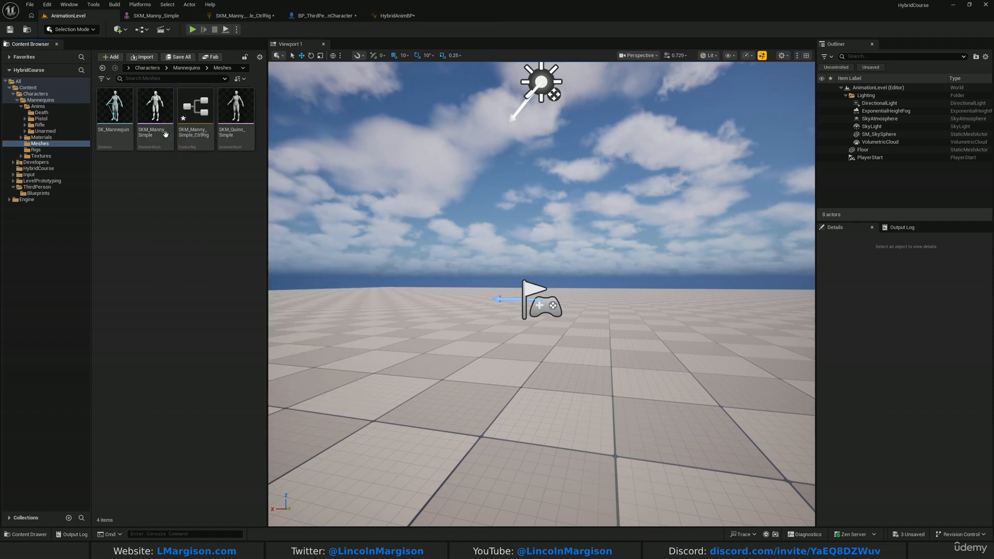
Rename the SKM_Manny_Simple_CtrlRig asset to HybridCtrlrig
right_click(194, 141)
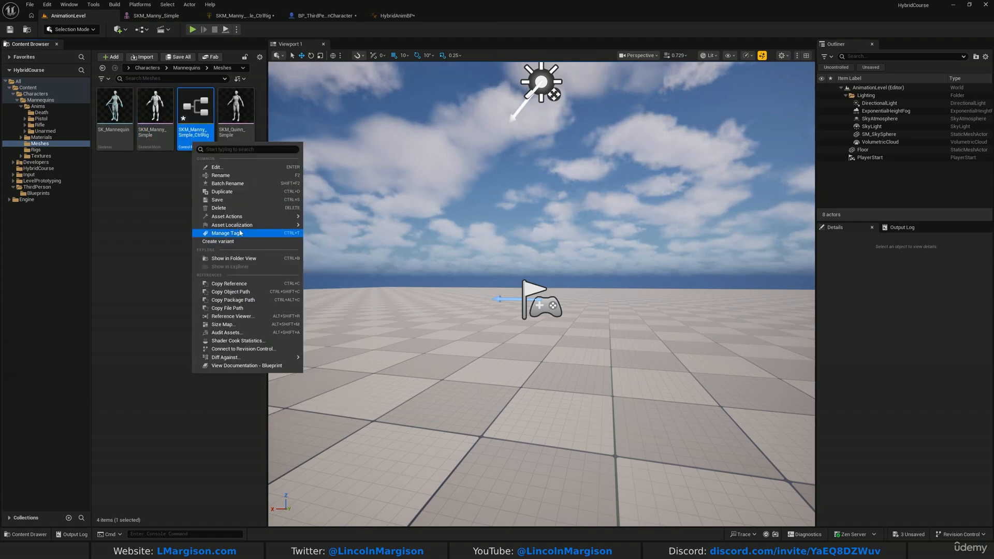
left_click(222, 175)
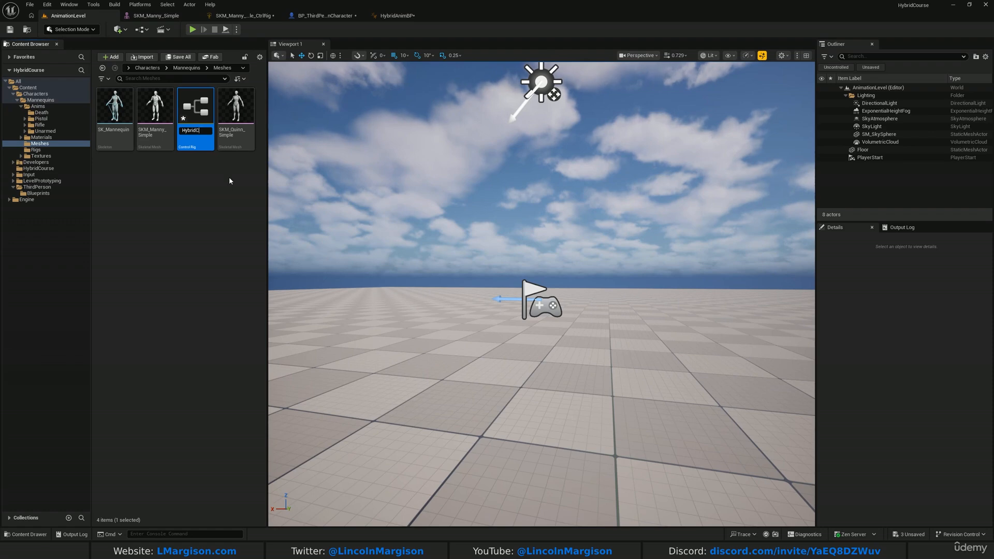
type("HybridCtrlrig")
key("Return")
left_click(230, 180)
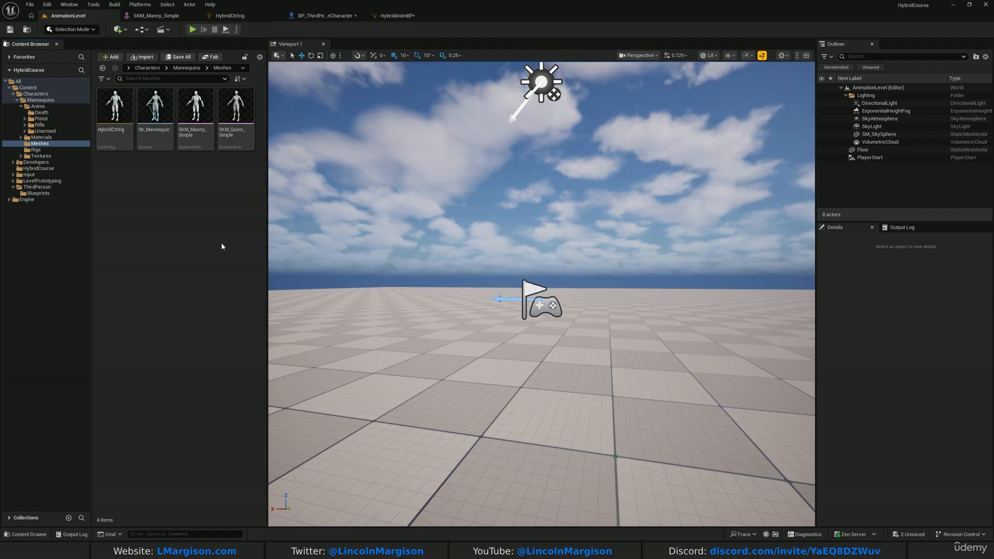
Move HybridCtrlrig into the HybridCourse folder and open that folder
left_click_drag(113, 105, 44, 170)
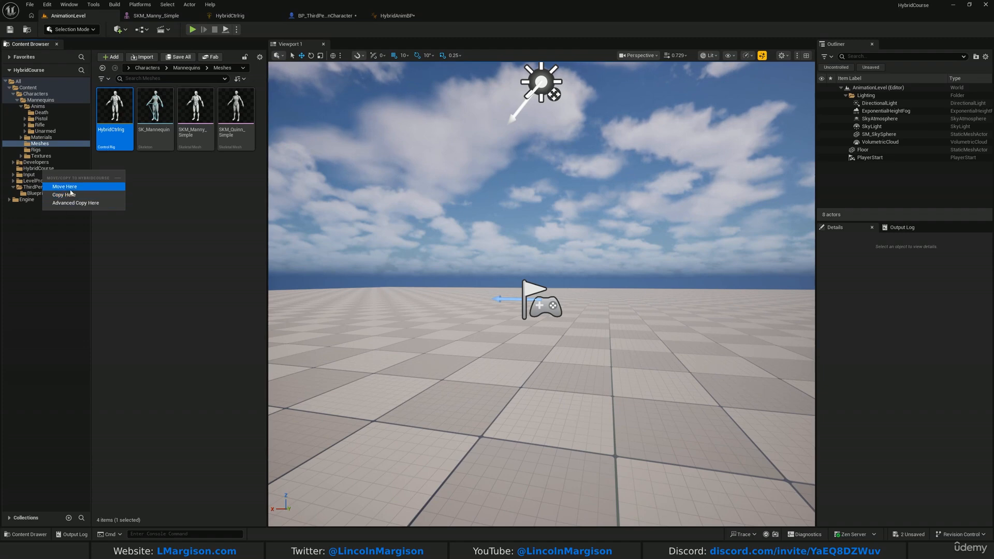
left_click(71, 189)
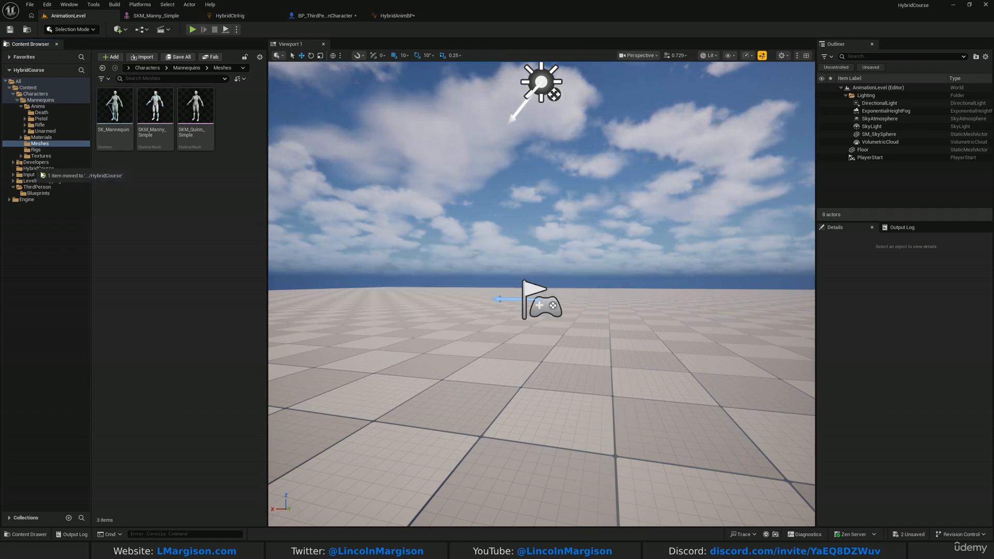
left_click(34, 168)
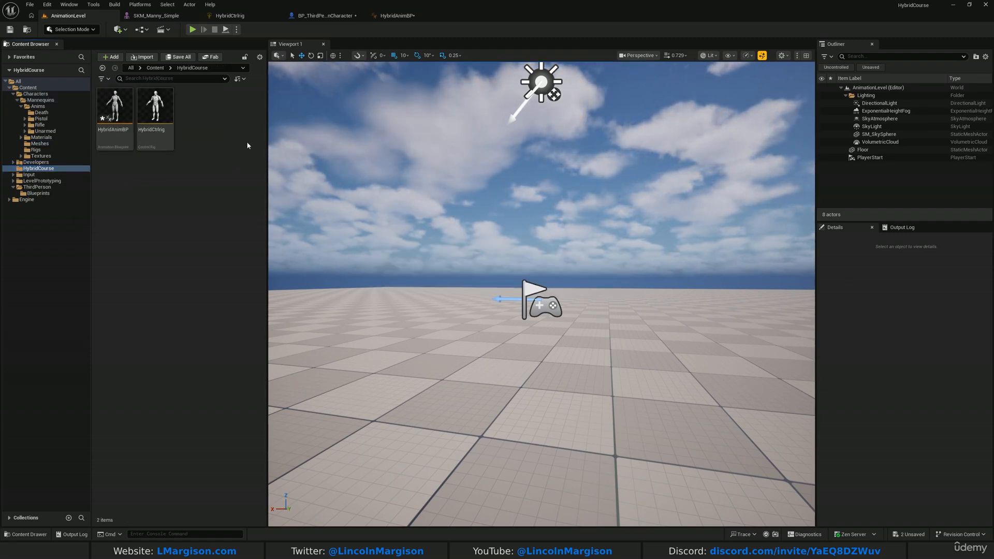
Set the new Control Rig node's Control Rig Class to HybridCtrlrig in HybridAnimBP, then compile and save the blueprint
left_click(397, 16)
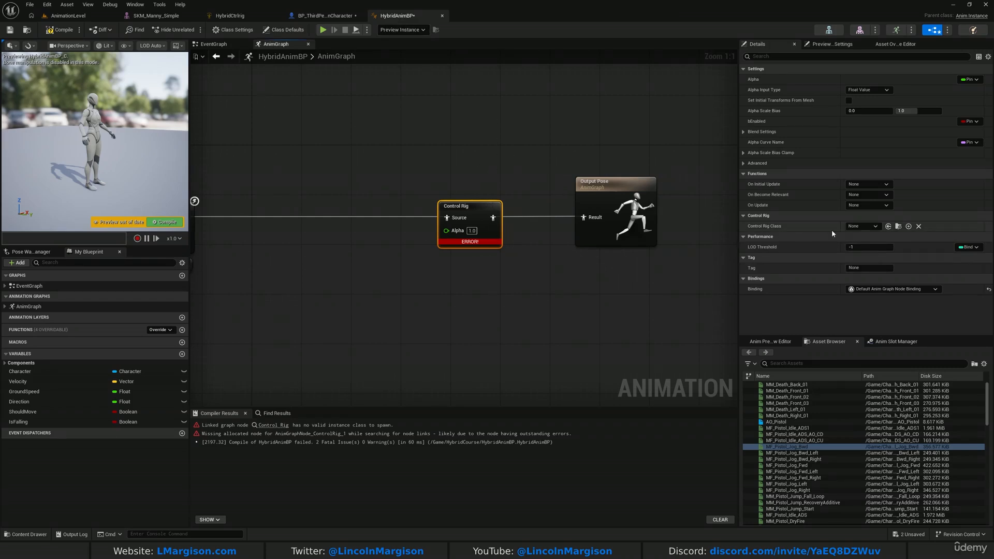
left_click(859, 227)
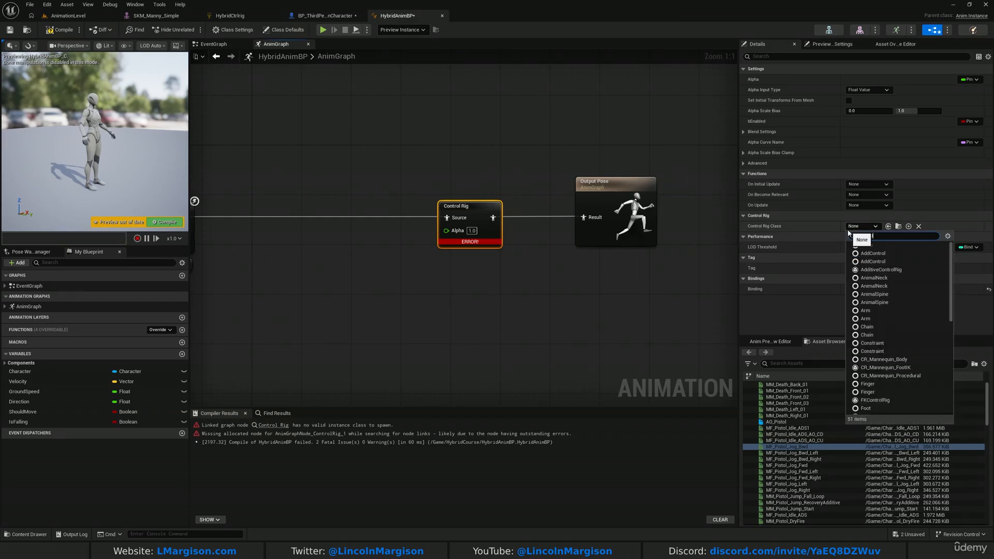
type("hybrid")
left_click(876, 253)
left_click(386, 107)
key("F7")
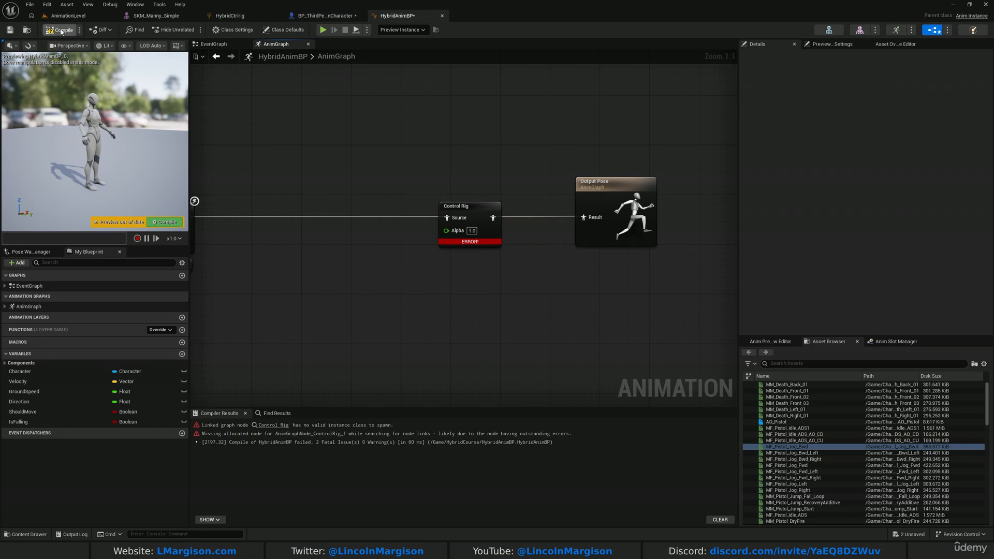
Examine the pose flow from the original Control Rig node through the HybridCtrlrig node to Output Pose
right_click_drag(366, 116, 528, 107)
right_click_drag(473, 144, 358, 142)
left_click_drag(483, 95, 527, 262)
left_click_drag(504, 207, 496, 196)
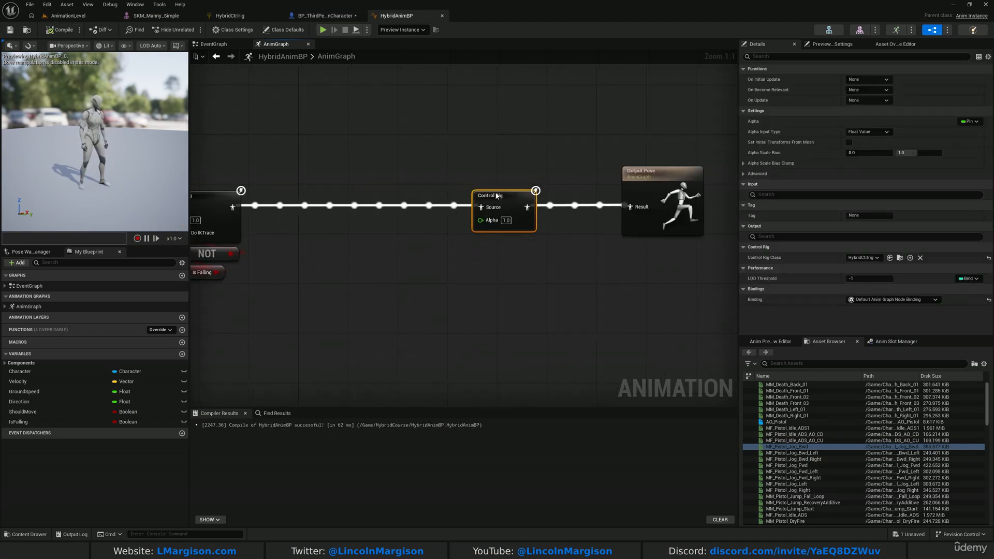
right_click_drag(285, 127, 410, 140)
left_click_drag(314, 117, 396, 322)
right_click_drag(519, 282, 310, 287)
left_click_drag(393, 144, 413, 230)
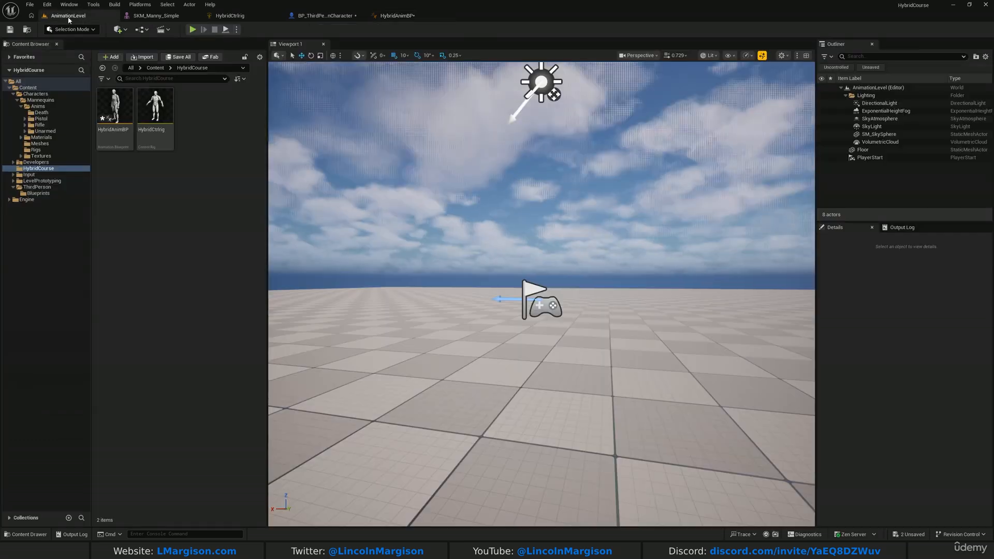
Play AnimationLevel to check the character's movement with the added Control Rig, and stop the session
key("alt+p")
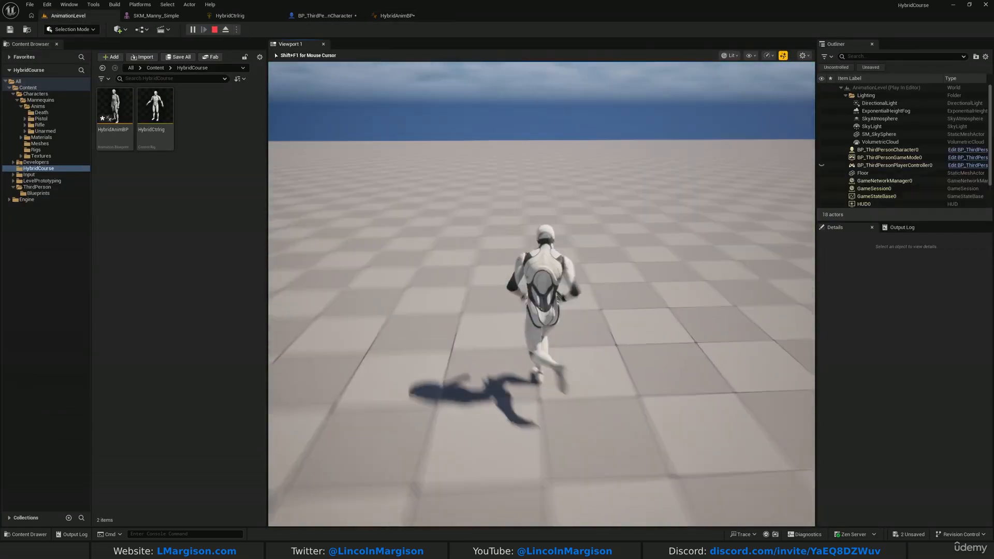
key("Escape")
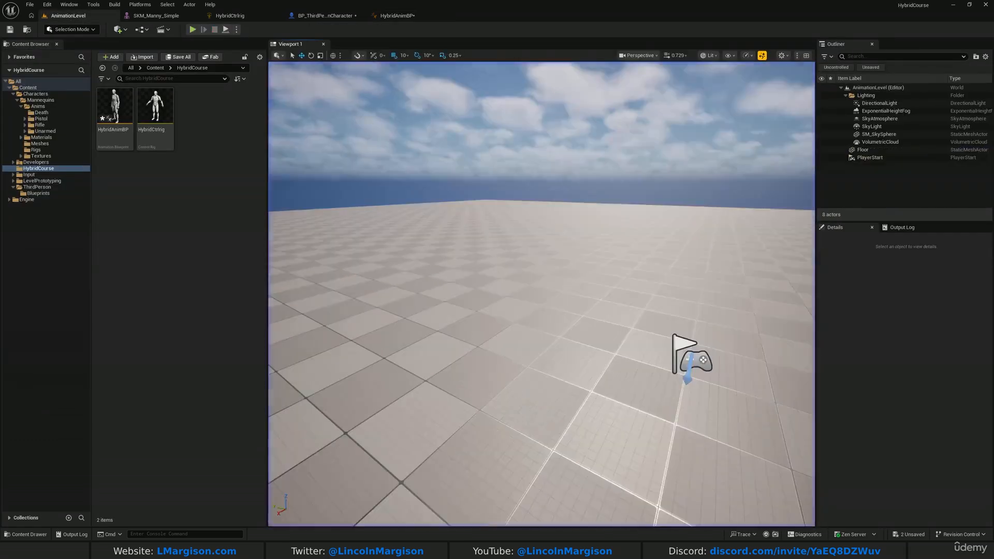
Open the HybridCtrlrig asset from the HybridCourse folder in the Control Rig editor
left_click(231, 15)
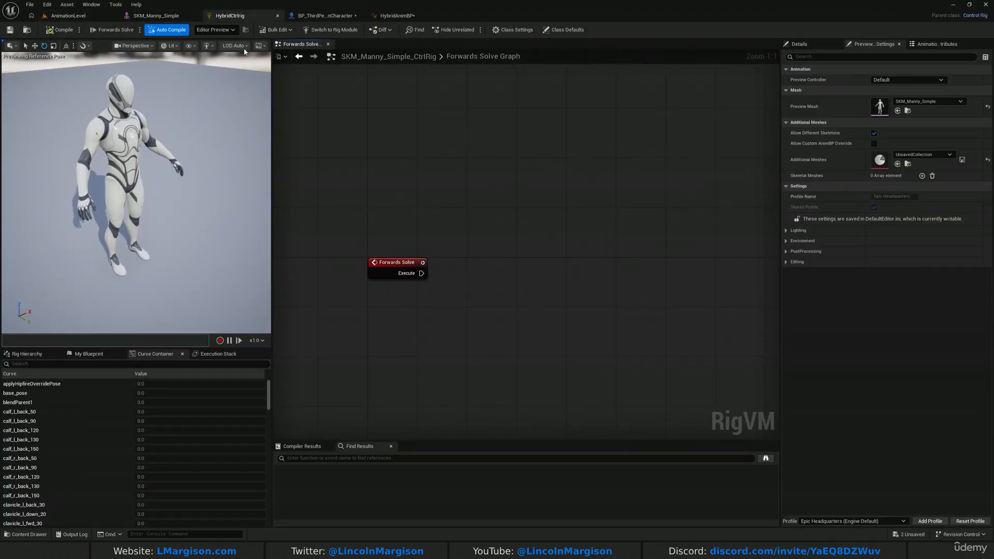
left_click(63, 16)
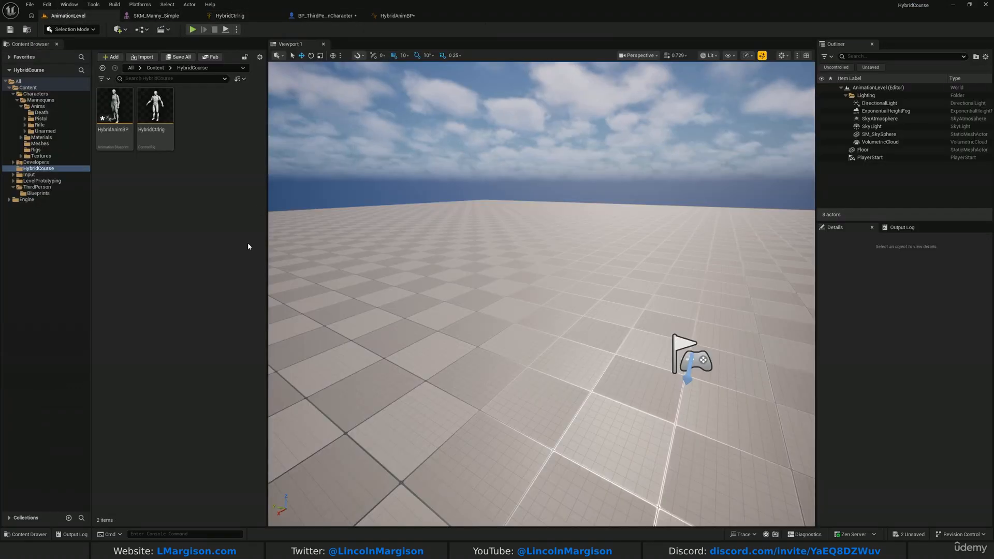
left_click(160, 137)
double_click(161, 137)
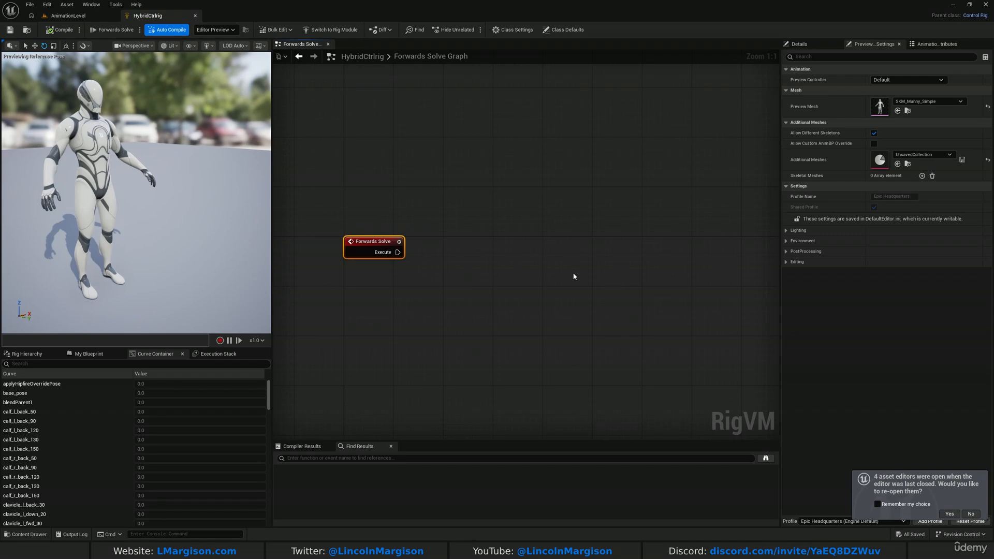
Add a Set Transform node to the Forwards Solve graph beside the Forwards Solve event
left_click(538, 288)
left_click(100, 18)
left_click(169, 17)
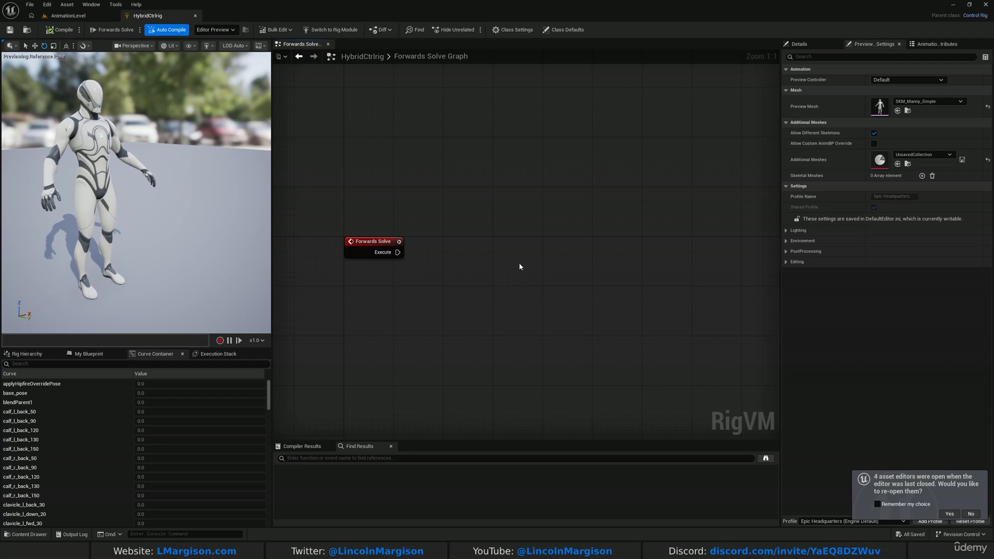
right_click(474, 252)
type("set")
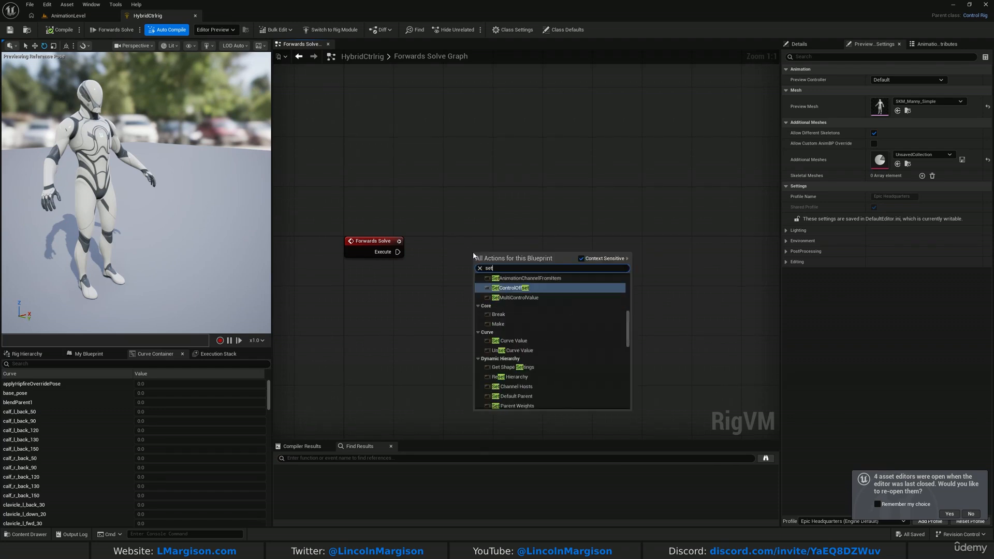
type(" transform")
scroll(512, 357, "down", 2)
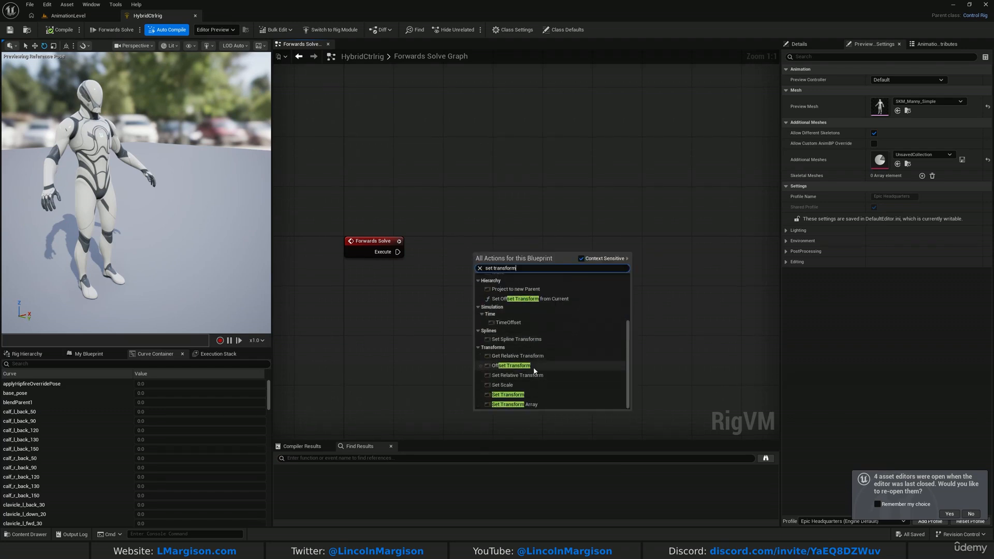
left_click(507, 395)
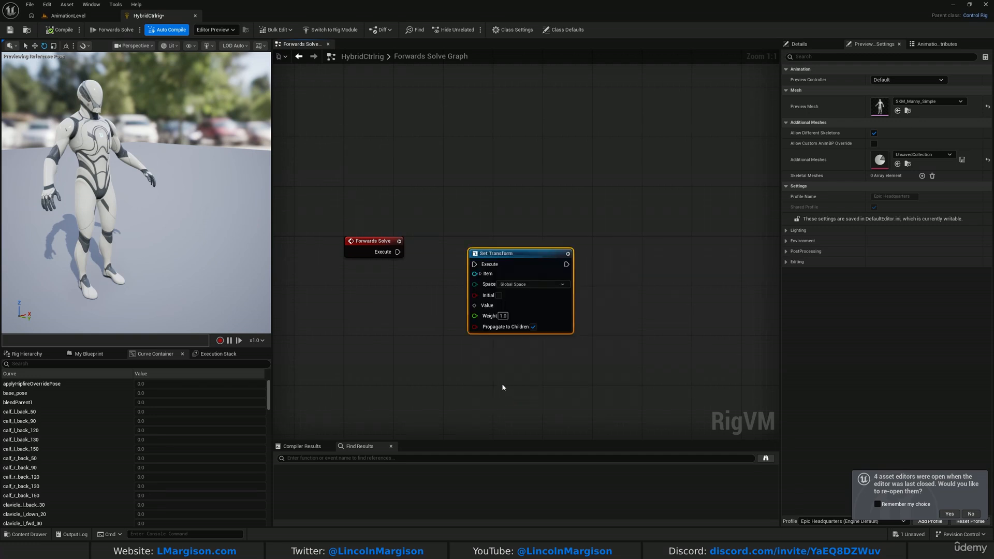
left_click_drag(501, 257, 520, 251)
left_click(451, 214)
right_click_drag(429, 190, 365, 178)
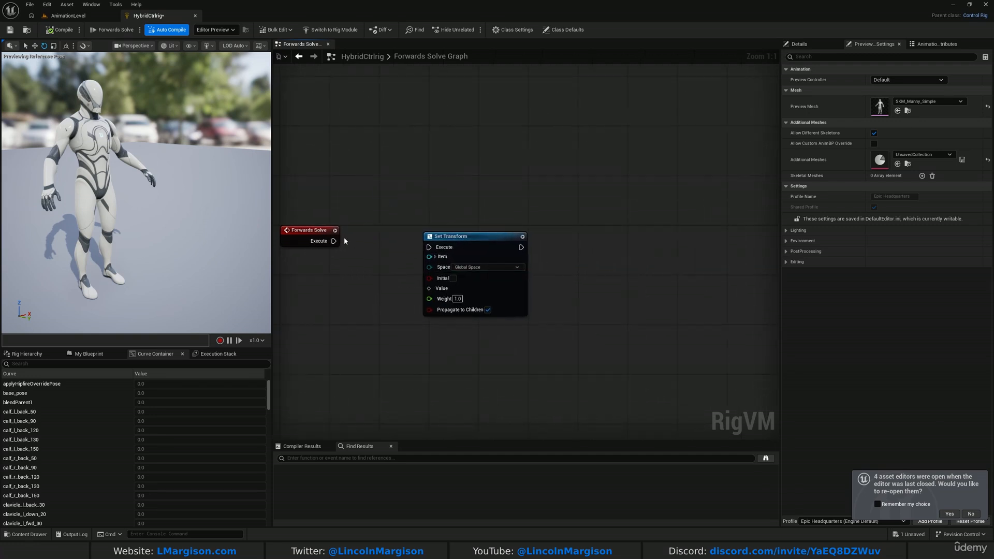
Connect the Forwards Solve event's execution to Set Transform and set its item to the head bone
left_click_drag(334, 242, 514, 232)
left_click(466, 251)
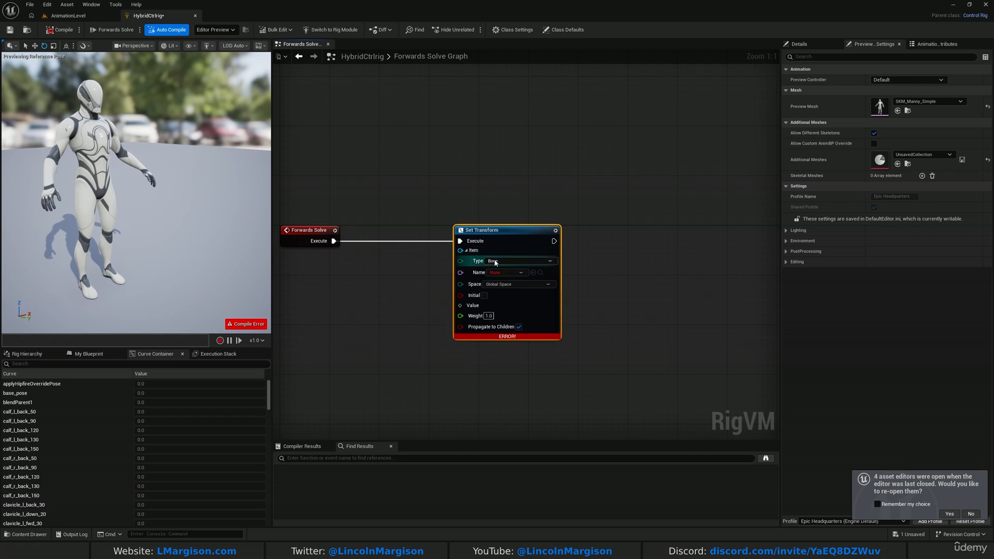
left_click(504, 270)
type("sp")
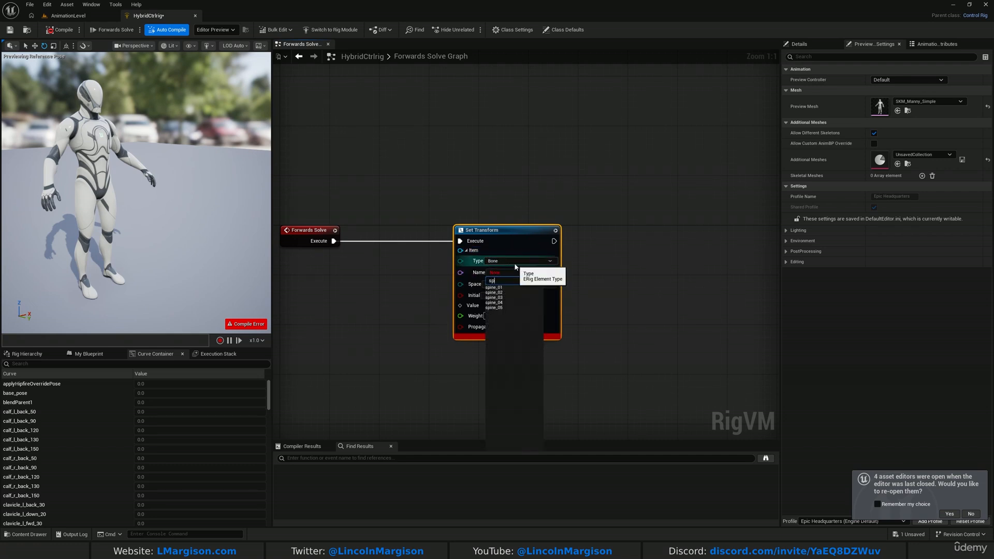
type("head")
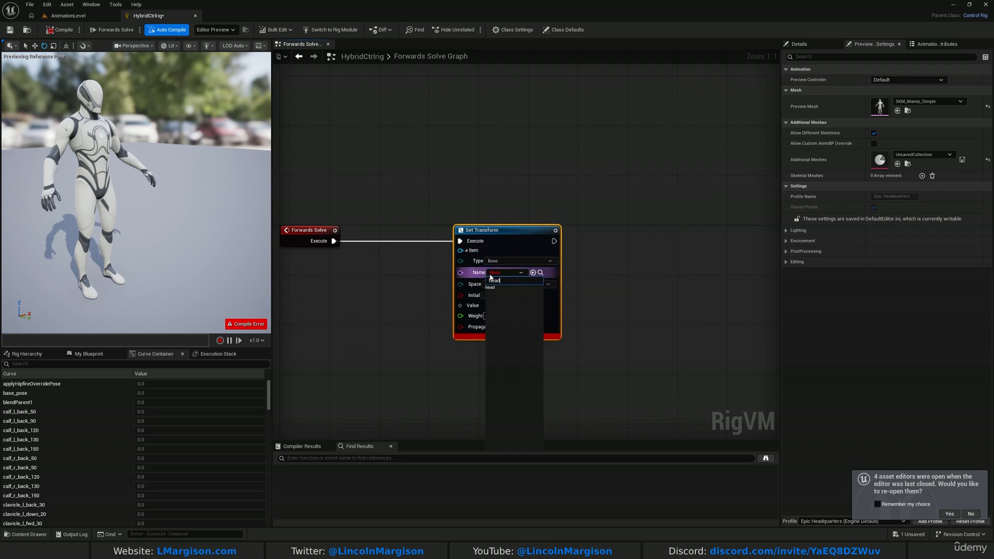
left_click(494, 288)
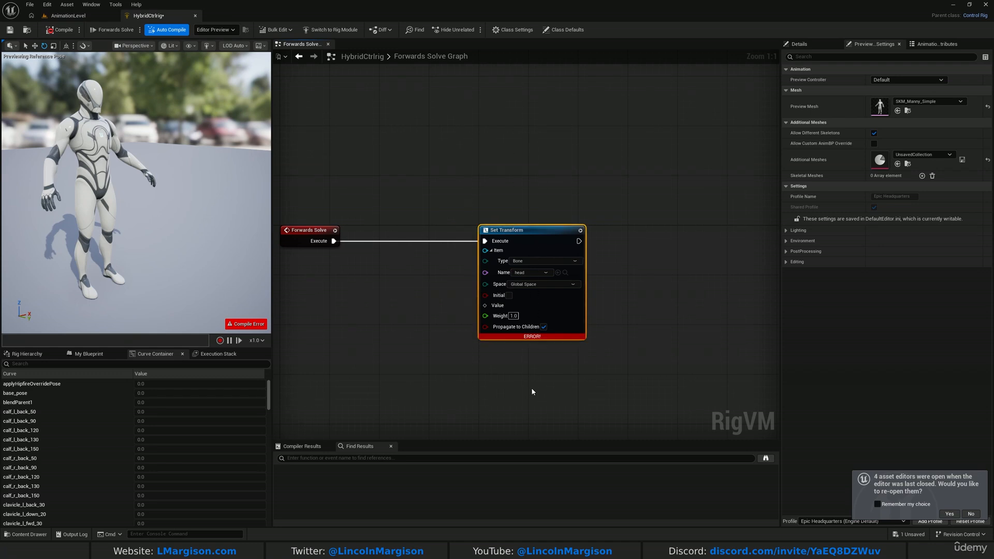
right_click_drag(444, 328, 558, 308)
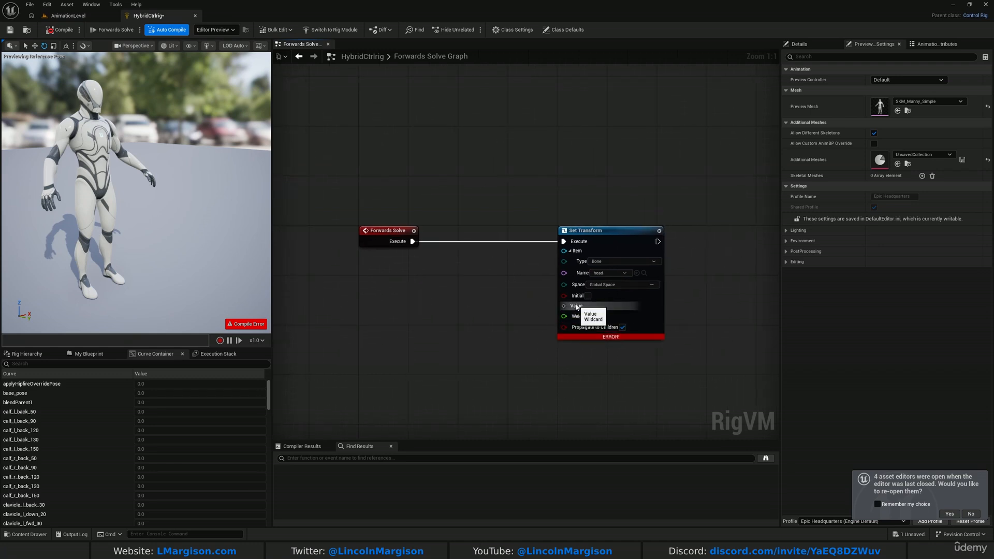
Add a Get Transform node to the graph and set its bone name to head
right_click_drag(466, 334, 527, 325)
right_click(415, 321)
type("get t")
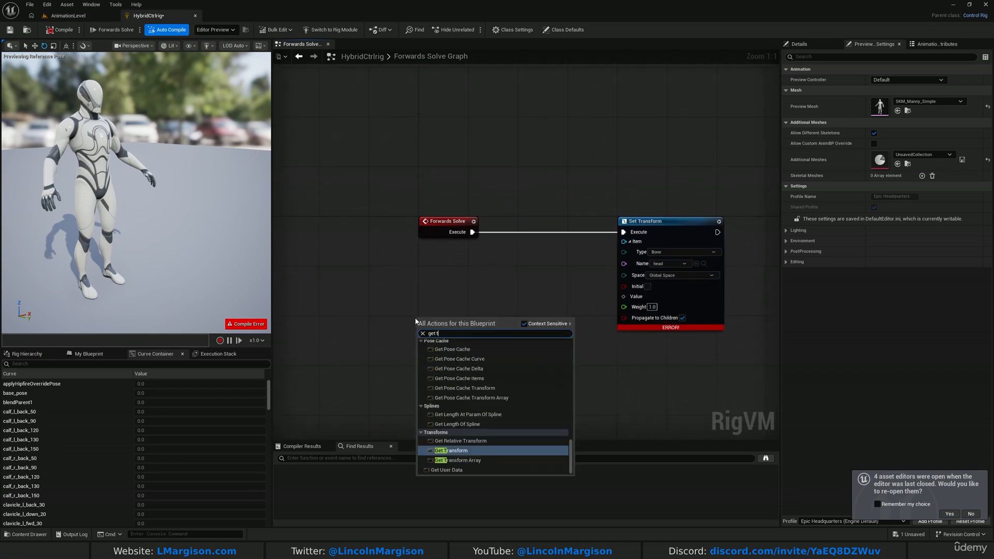
type("ransform")
left_click(455, 460)
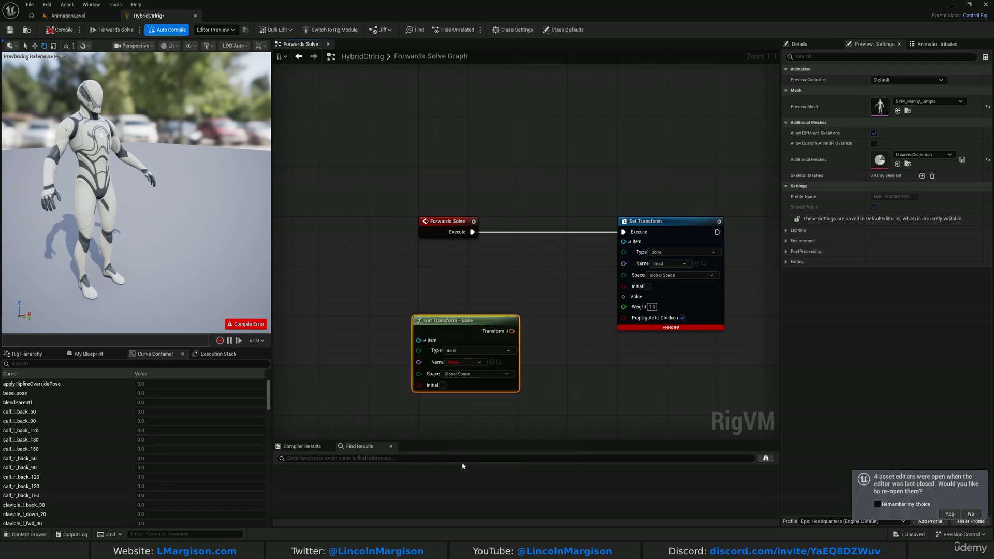
left_click(464, 362)
type("head")
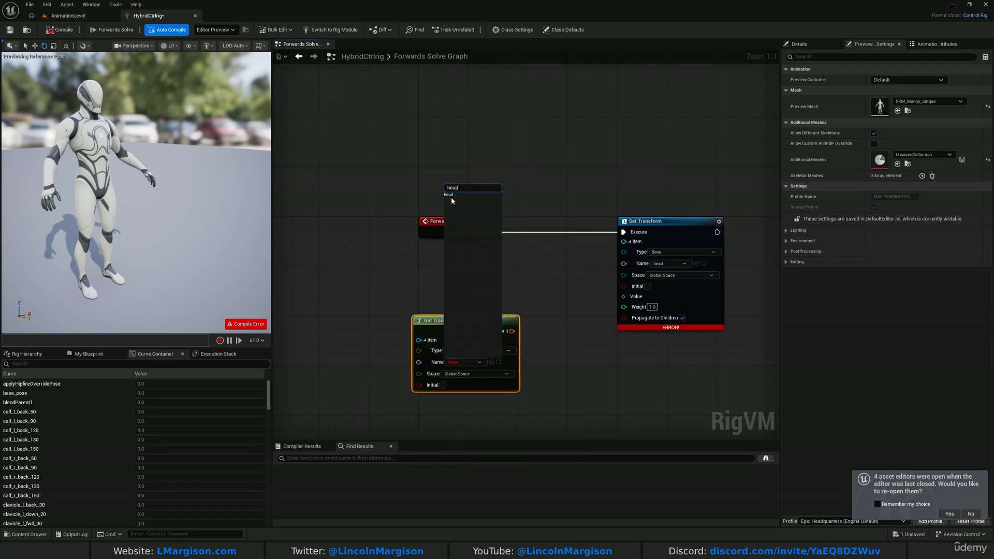
left_click(451, 196)
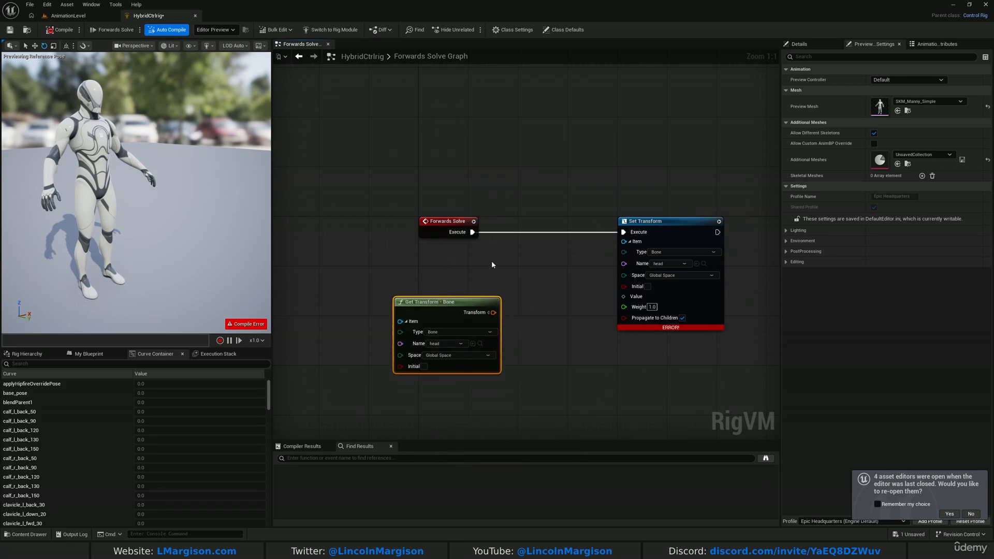
Expand Get Transform's output and connect its Transform to the Value input of Set Transform
left_click(489, 313)
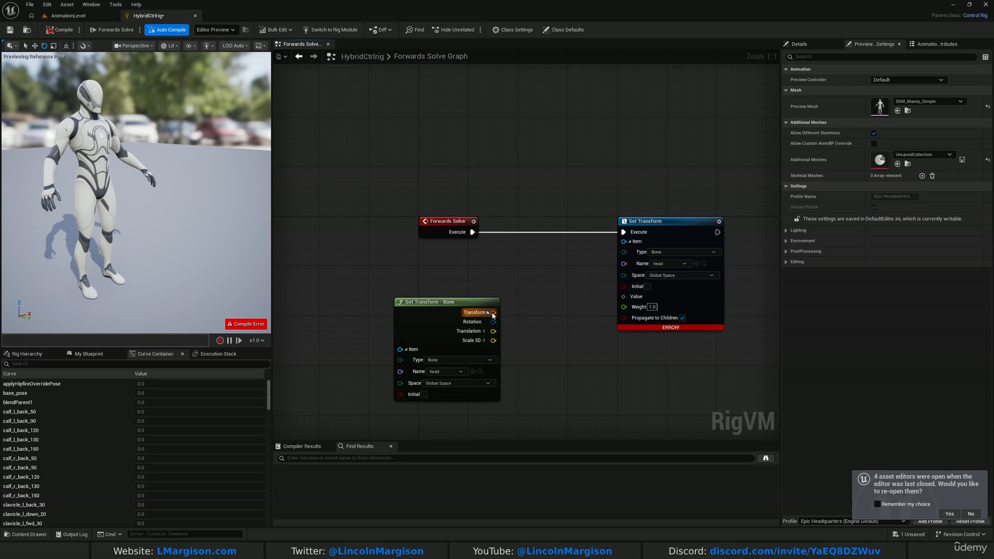
left_click_drag(489, 315, 636, 301)
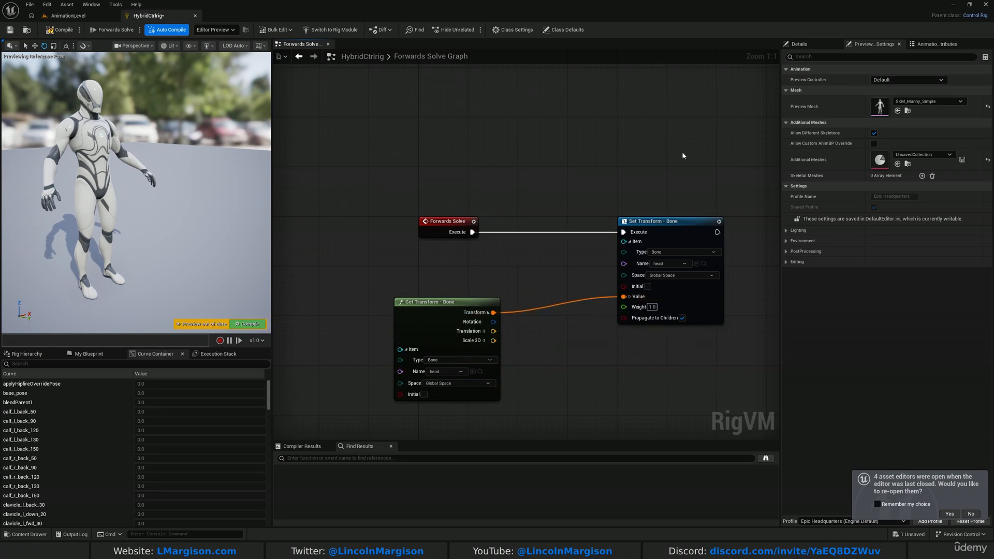
left_click_drag(368, 286, 553, 457)
right_click_drag(527, 260, 520, 369)
left_click_drag(349, 185, 350, 185)
right_click_drag(518, 135, 481, 197)
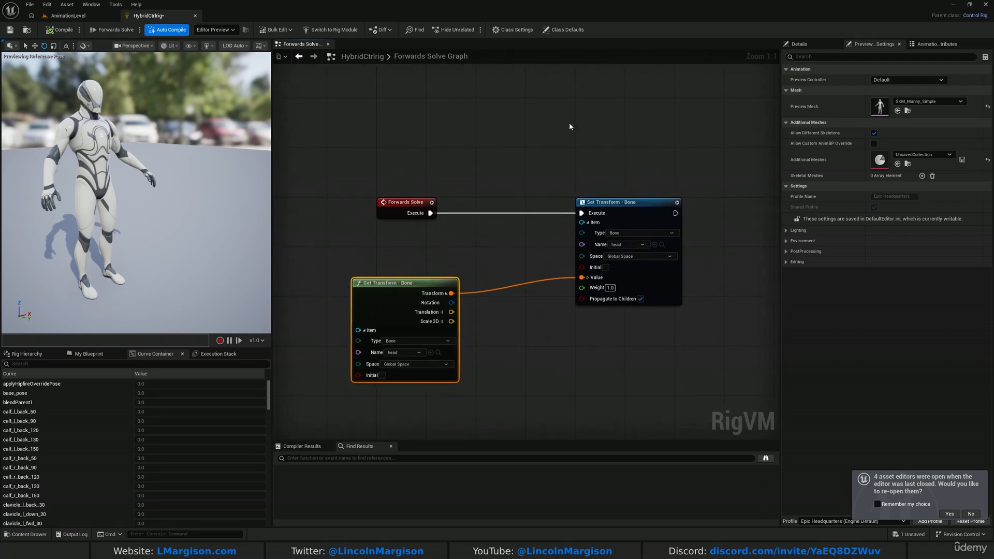
left_click_drag(566, 124, 540, 128)
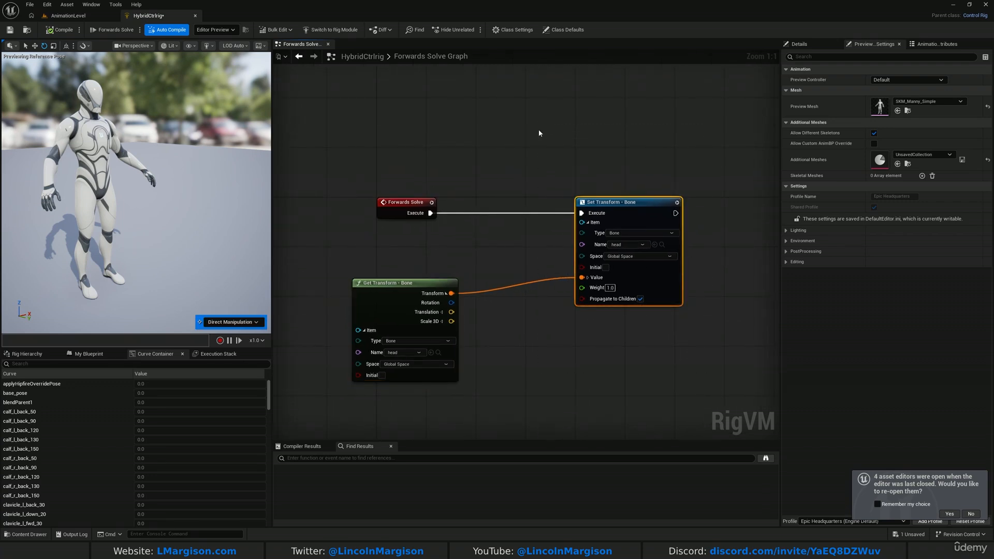
left_click(522, 234)
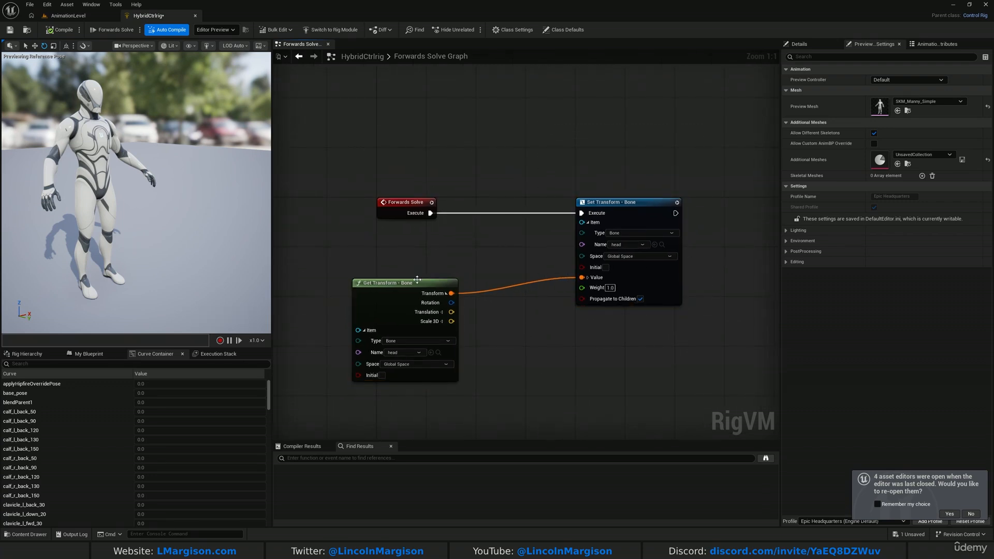
Expand Set Transform's Value and connect Rotation and Translation individually from the Get Transform node
left_click(587, 277)
left_click_drag(454, 302, 527, 311)
left_click(538, 303)
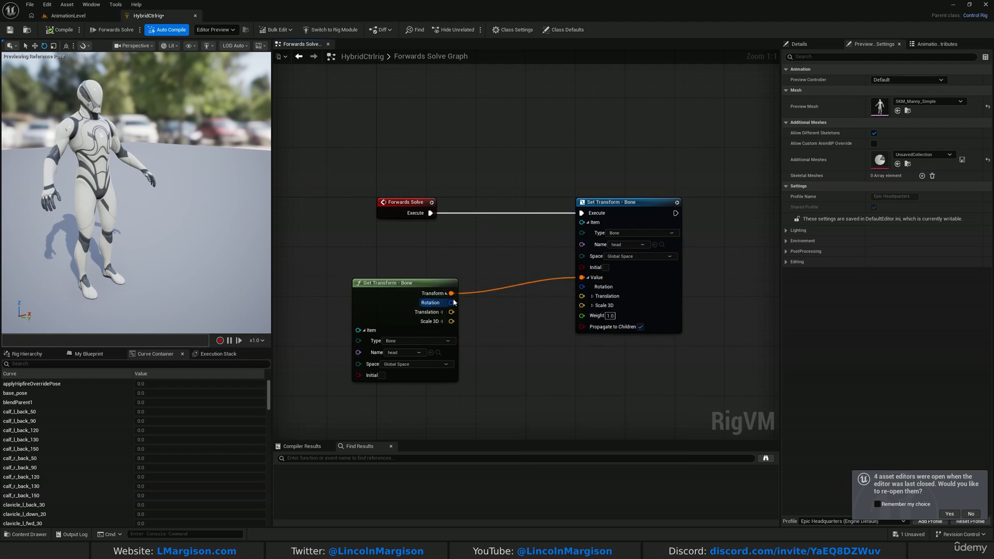
left_click_drag(454, 302, 582, 287)
left_click_drag(452, 312, 582, 296)
Set the X, Y and Z of Set Transform's Scale 3D to 4.0 and inspect the head in the preview
left_click(591, 306)
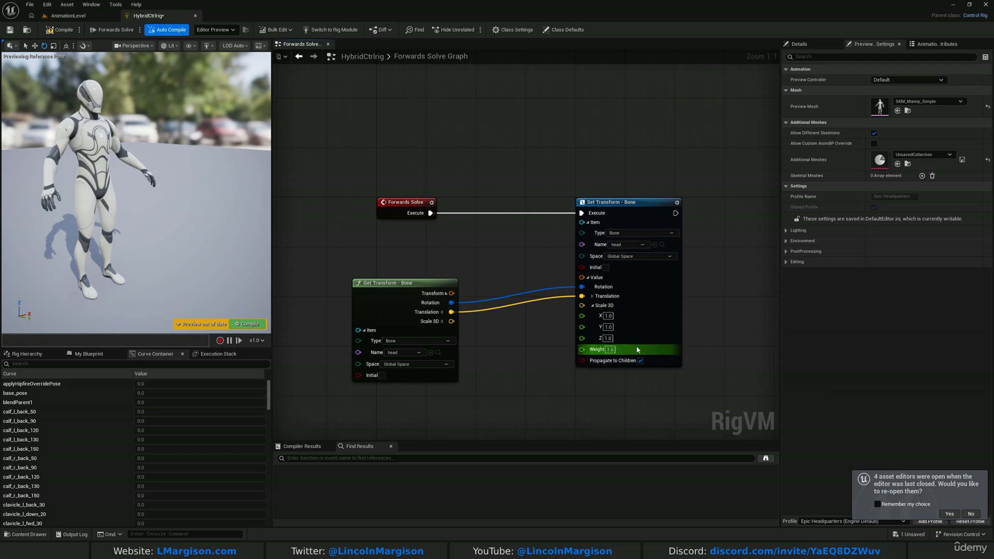
type("4")
left_click(607, 328)
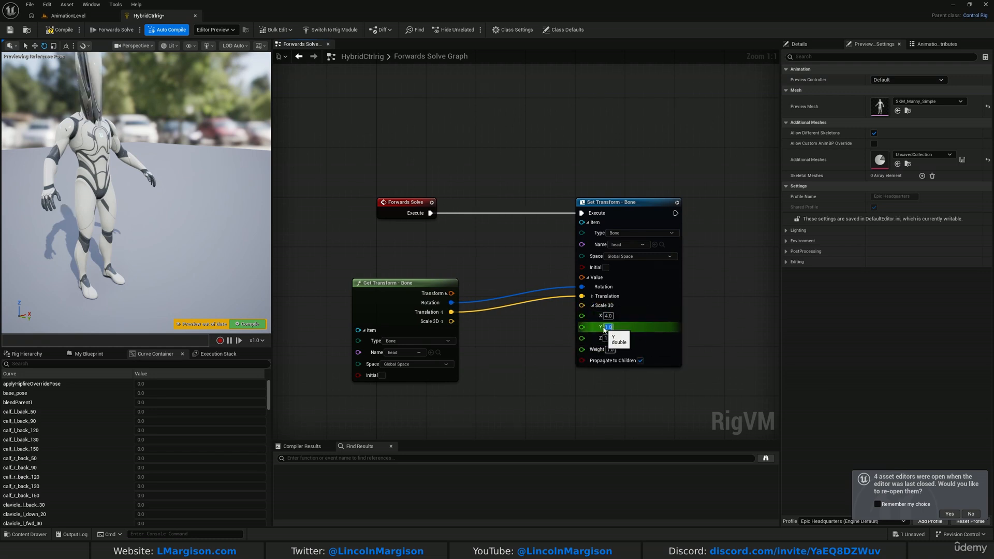
type("4")
key("Tab")
type("4")
key("Return")
right_click_drag(439, 131, 439, 131)
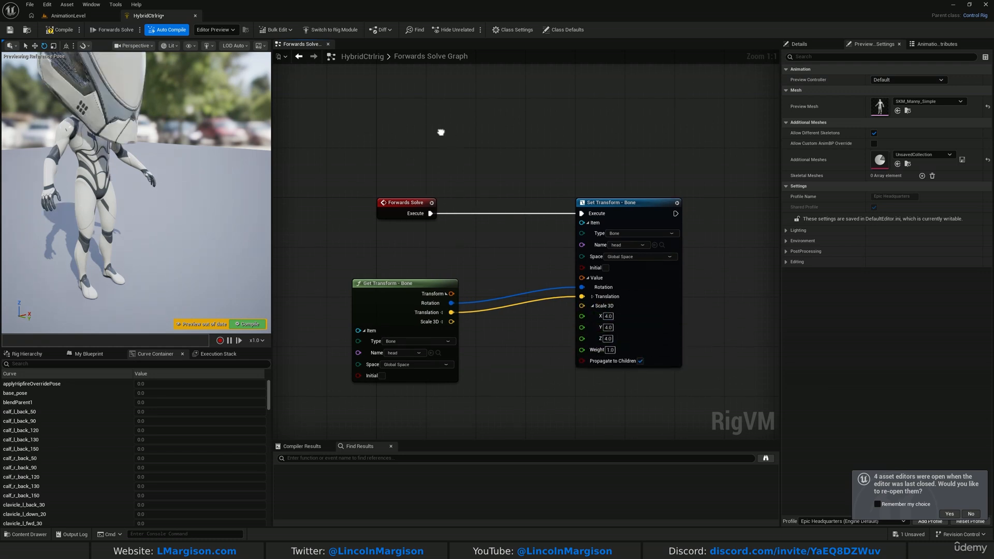
right_click_drag(181, 139, 155, 121)
right_click_drag(79, 82, 134, 89)
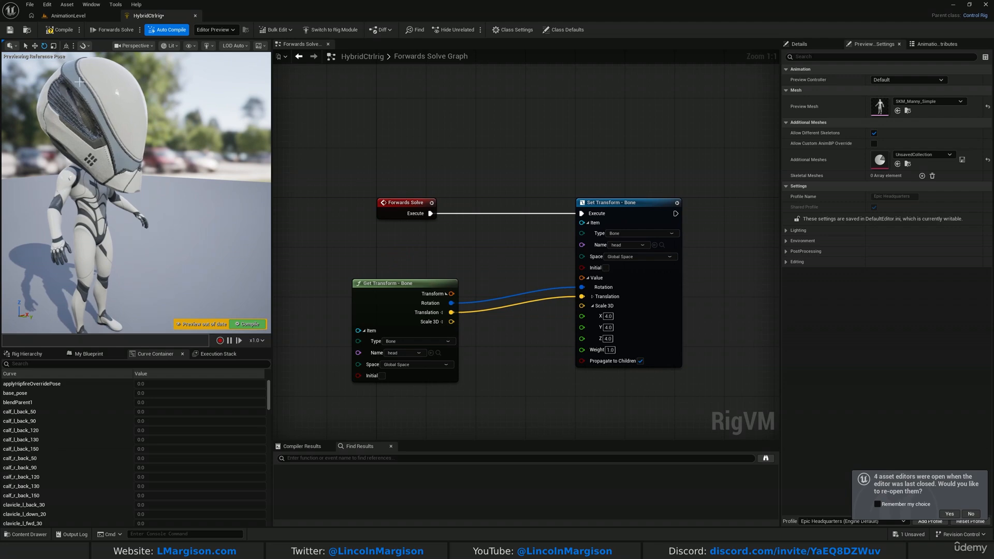
Play AnimationLevel and run the character in several directions to check the scaled head, then stop the session
left_click(68, 15)
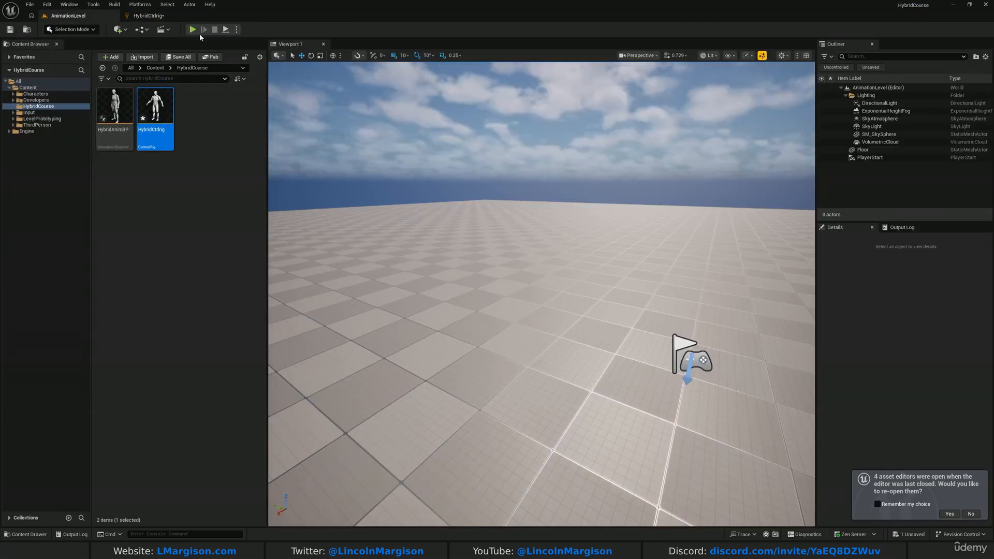
mouse_move(519, 280)
right_mouse_down()
mouse_move(492, 259)
mouse_move(519, 280)
right_mouse_up()
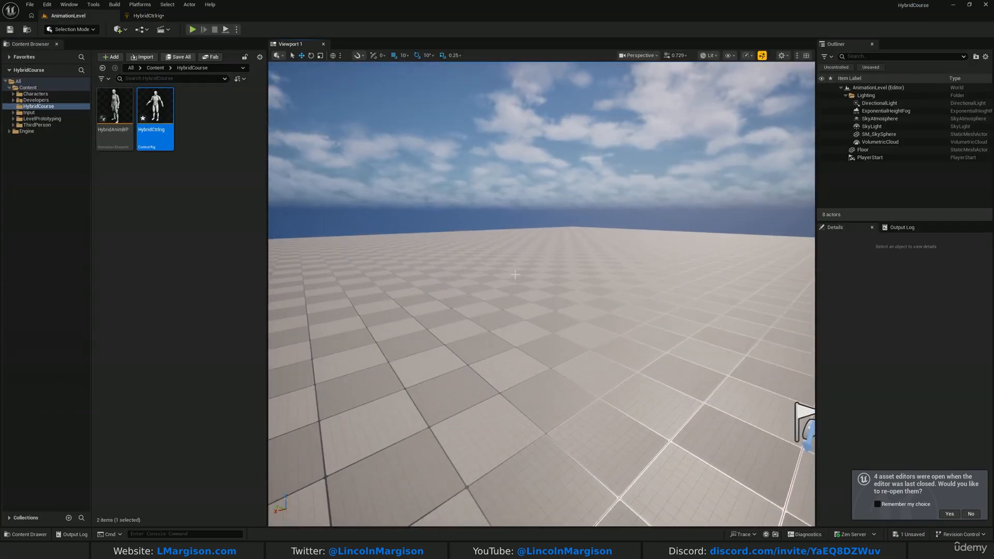
left_click(192, 30)
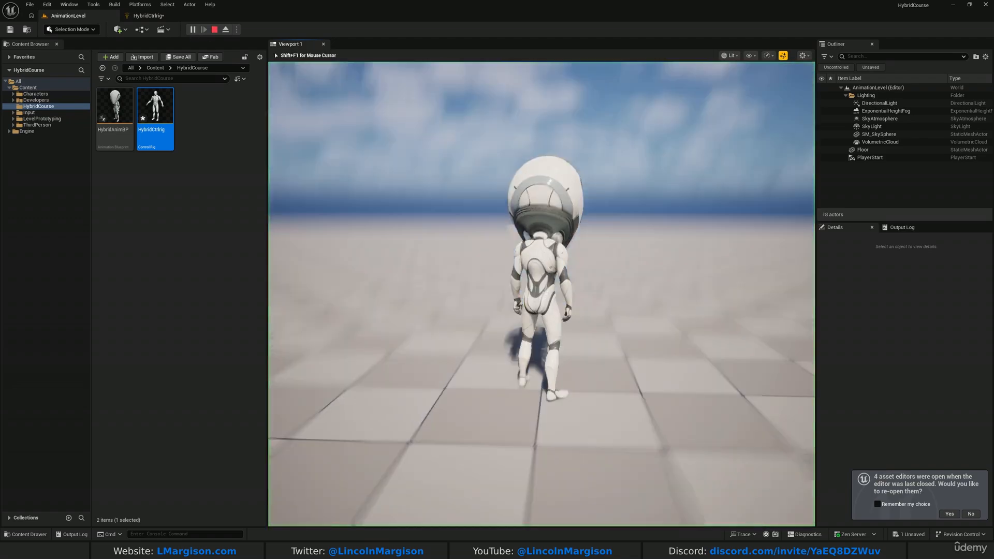
key("d")
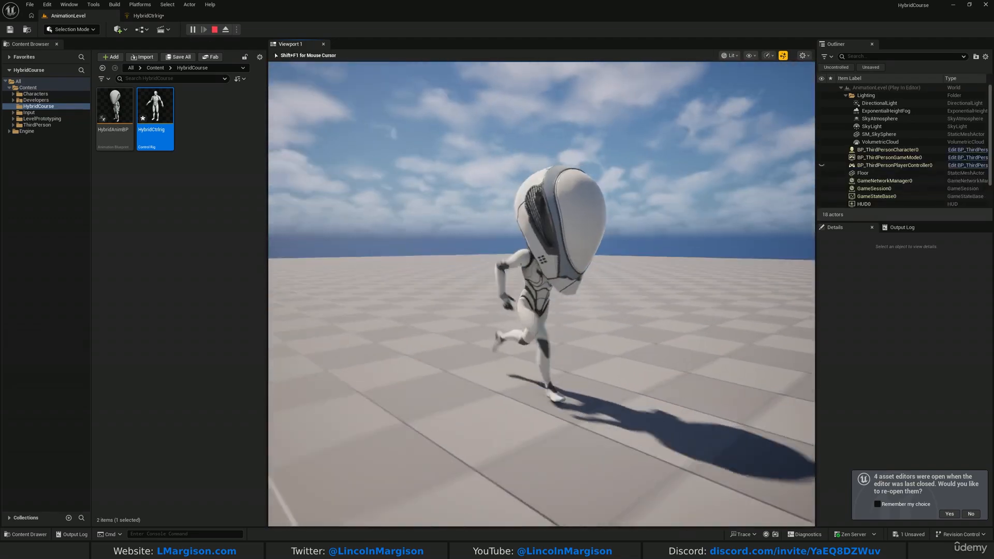
key("a")
key("s")
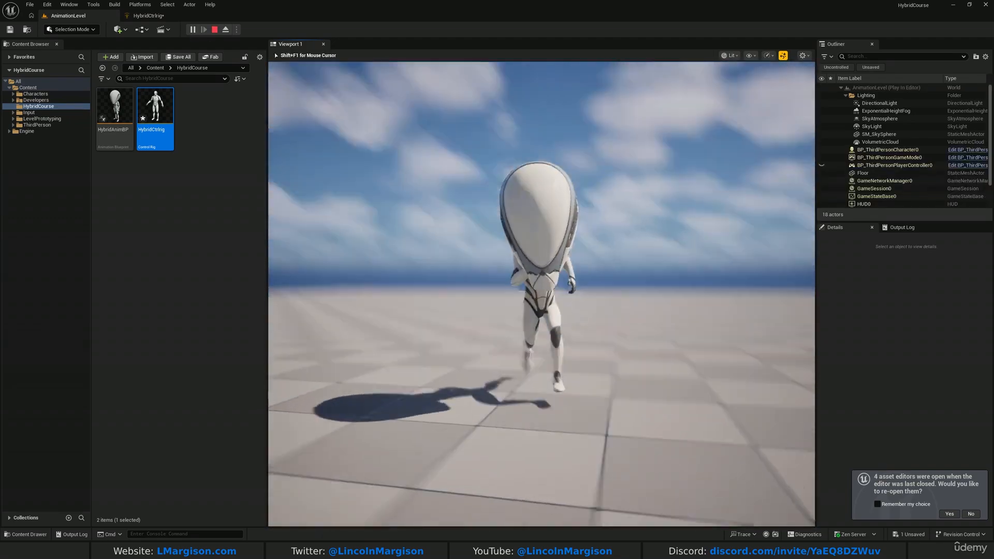
key("d")
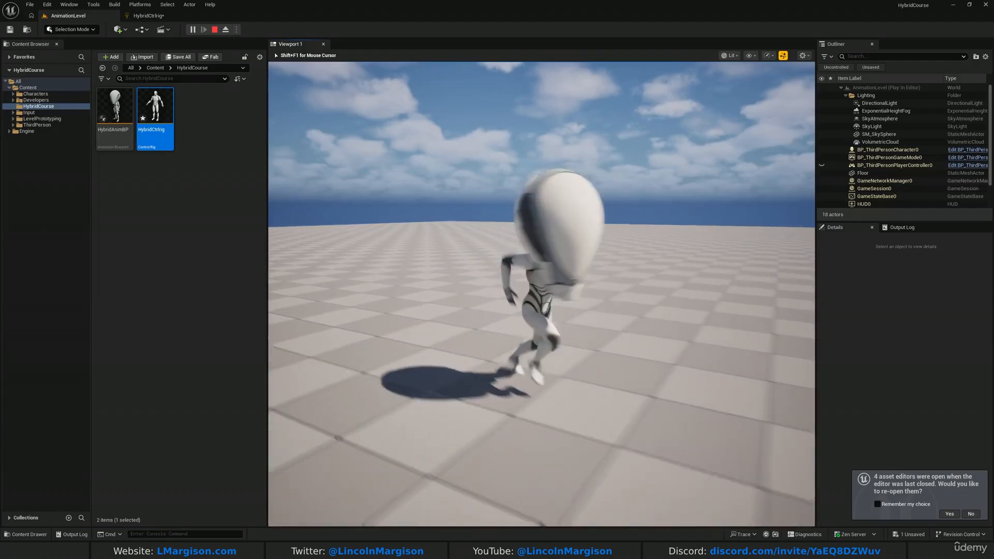
key("Escape")
Delete the Set Transform and Get Transform nodes from HybridCtrlrig's Forwards Solve graph and compile the rig
left_click(149, 16)
right_click_drag(591, 324, 595, 237)
left_click(611, 199)
key("Delete")
left_click(404, 248)
key("Delete")
right_click_drag(542, 256, 475, 303)
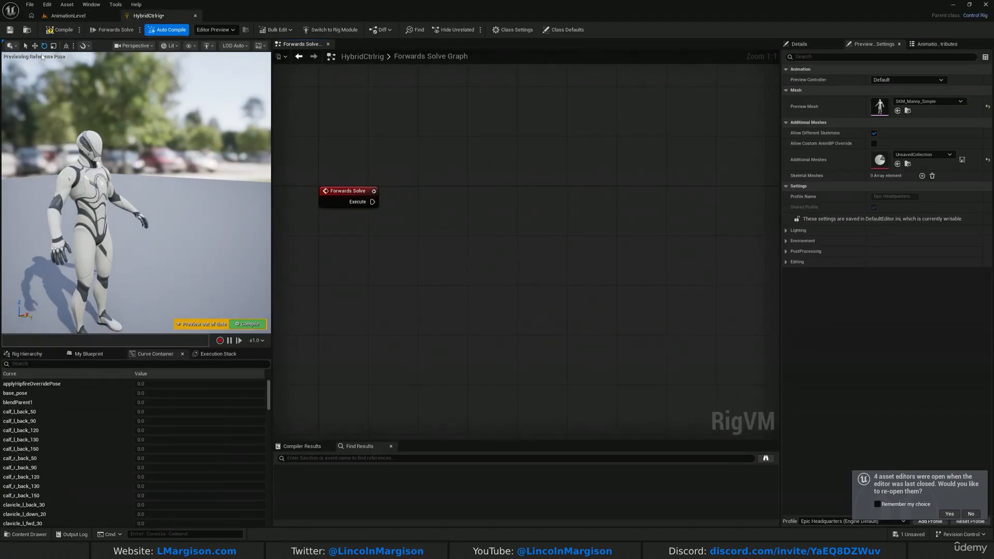
left_click(60, 35)
key("w")
mouse_move(108, 165)
right_mouse_down()
mouse_move(77, 144)
mouse_move(115, 166)
right_mouse_up()
key("s")
Return to AnimationLevel to view the level
left_click(68, 16)
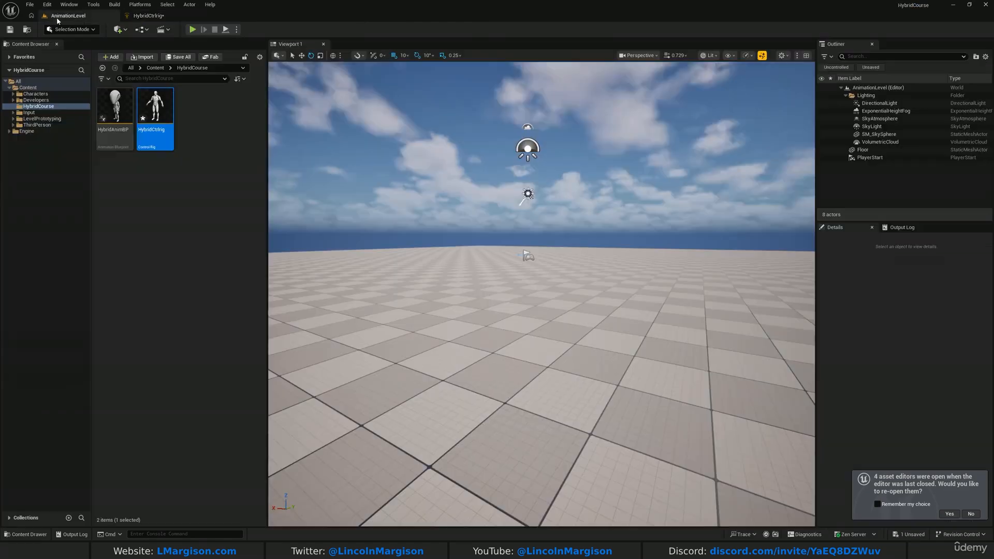
key("w")
key("d")
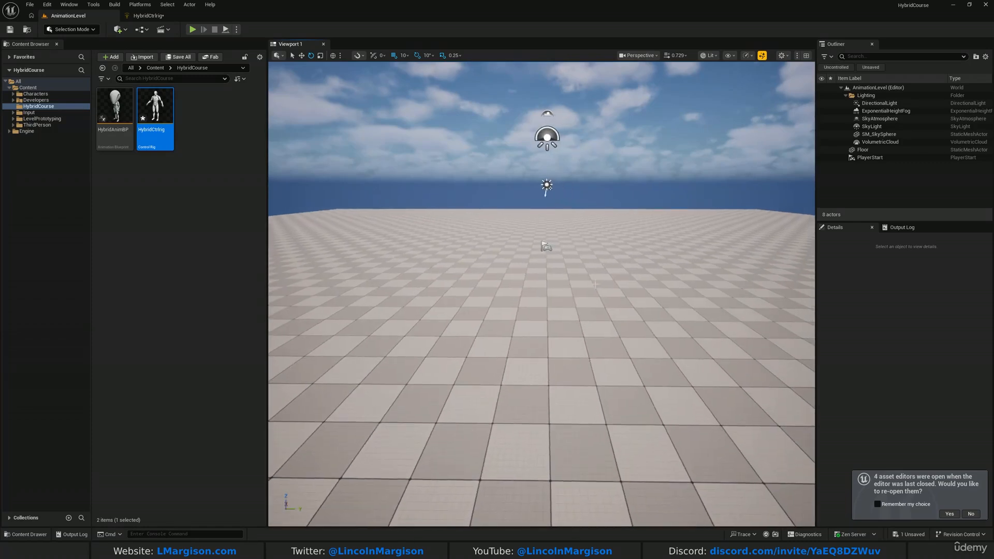